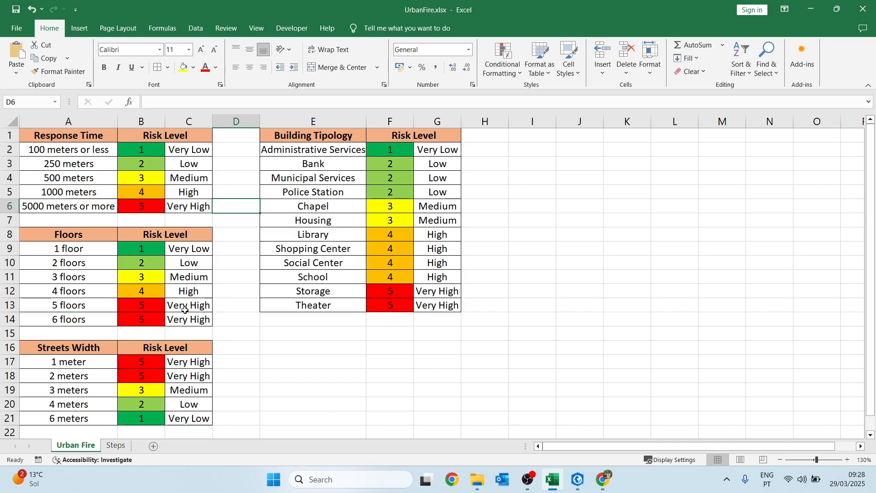
Step: Review the Floors and Streets Width tables, checking the risk level assigned to each street width from 1 meter to 6 meters
left_click_drag(196, 309, 184, 323)
left_click(48, 333)
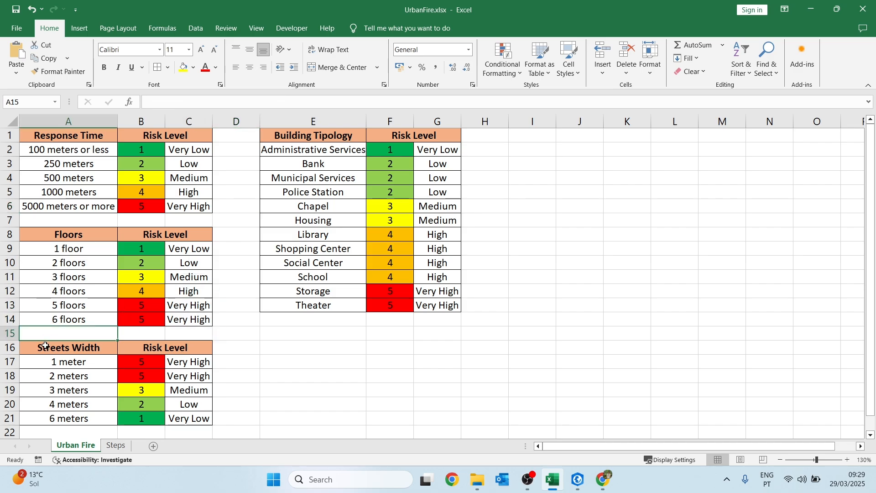
left_click_drag(46, 345, 167, 348)
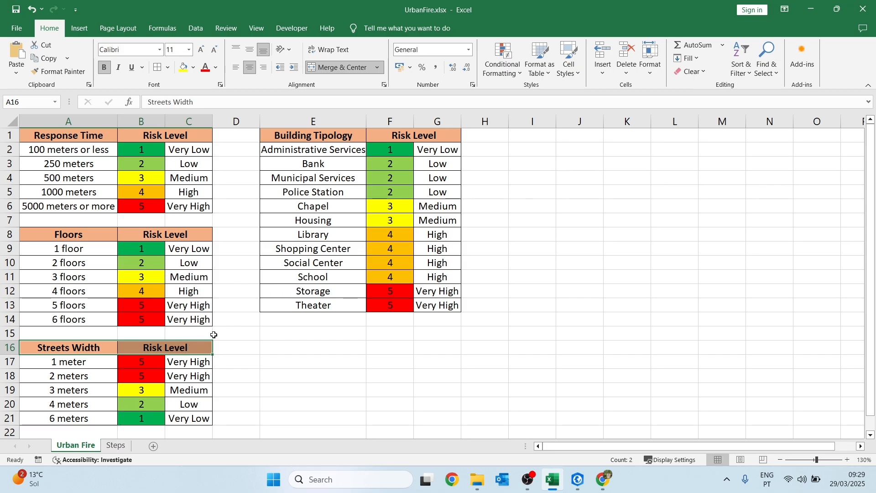
left_click_drag(72, 362, 187, 375)
left_click(61, 362)
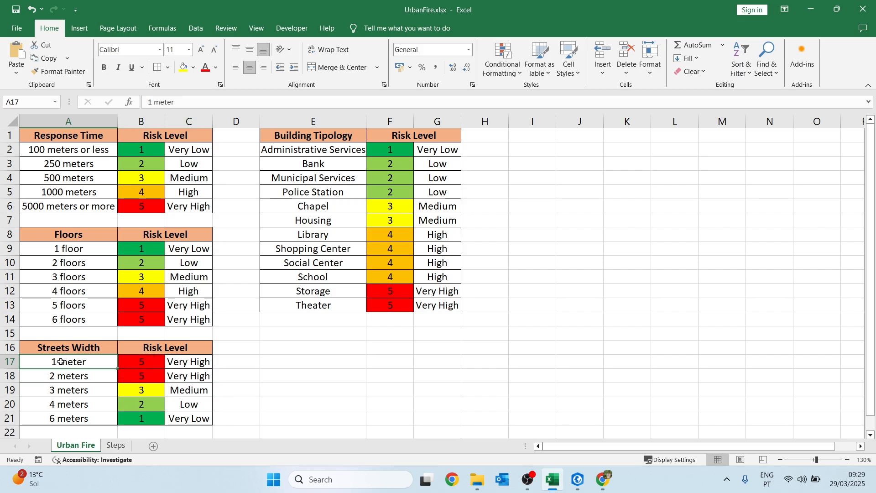
left_click(57, 375)
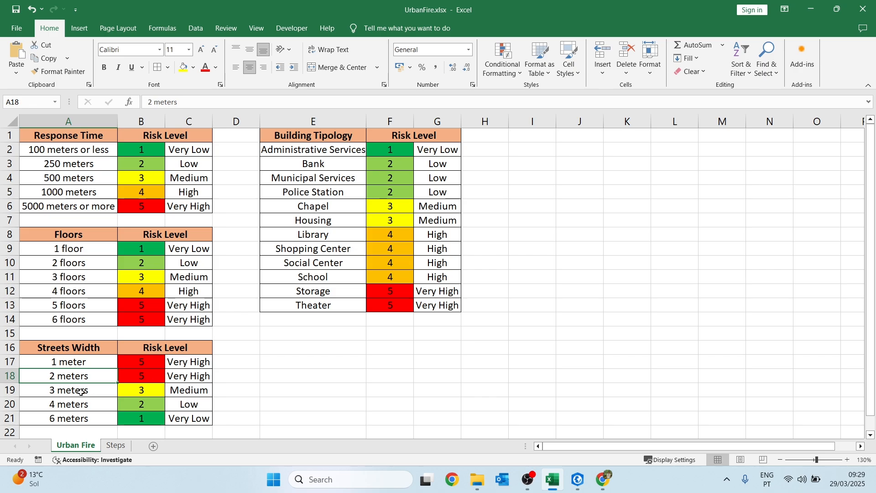
left_click(101, 394)
left_click(89, 404)
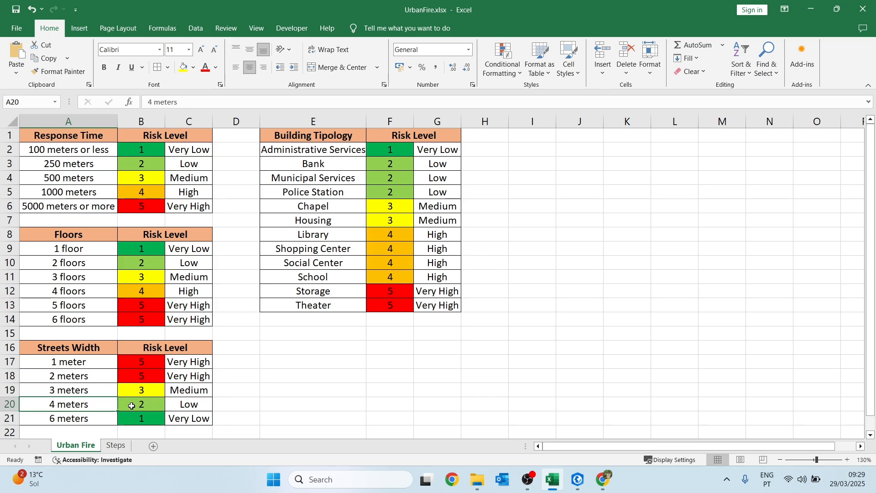
left_click(131, 405)
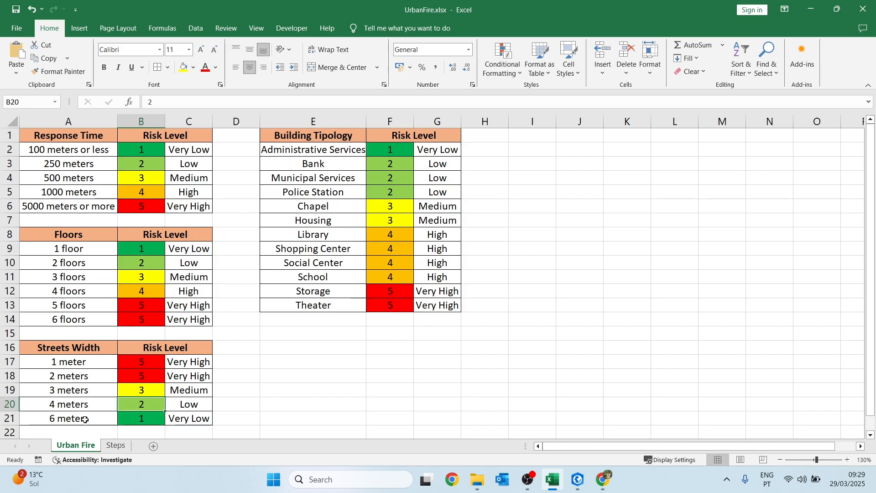
left_click(159, 419)
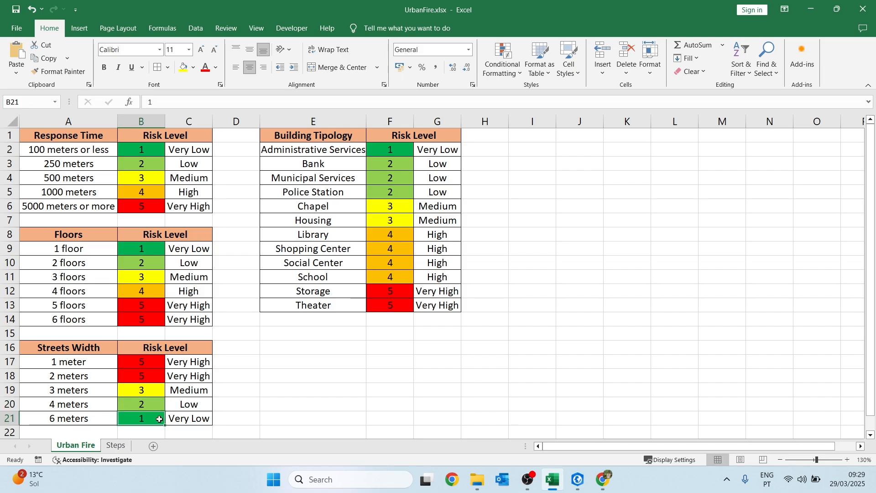
Step: Review the Building Tipology table and the risk levels assigned to each building type, from Administrative Services to Theater
left_click(236, 164)
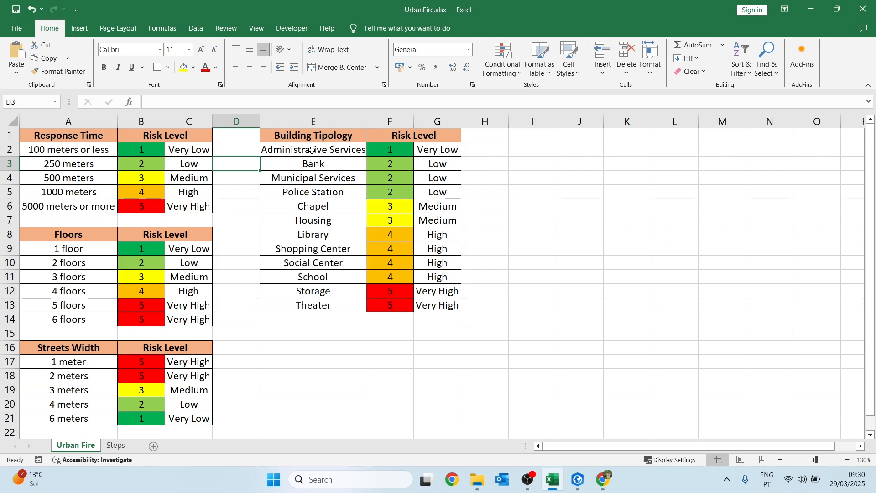
left_click(326, 164)
left_click(321, 177)
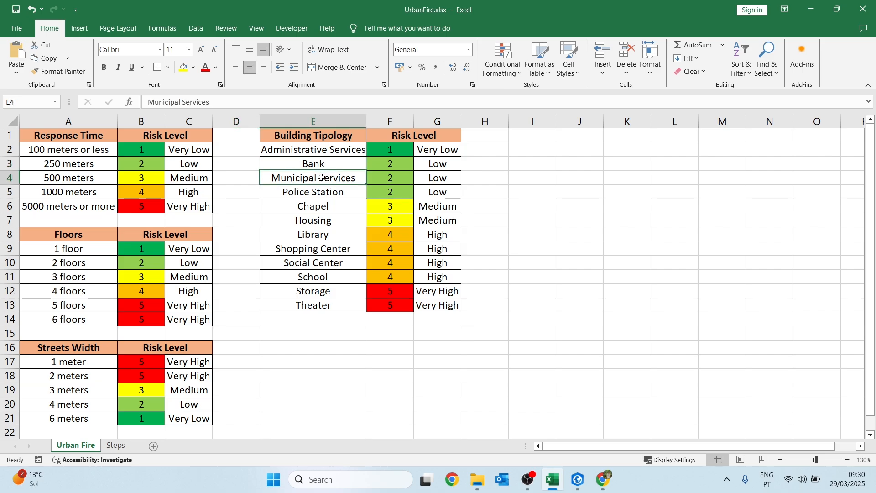
left_click(318, 194)
left_click_drag(379, 191, 386, 163)
left_click(336, 202)
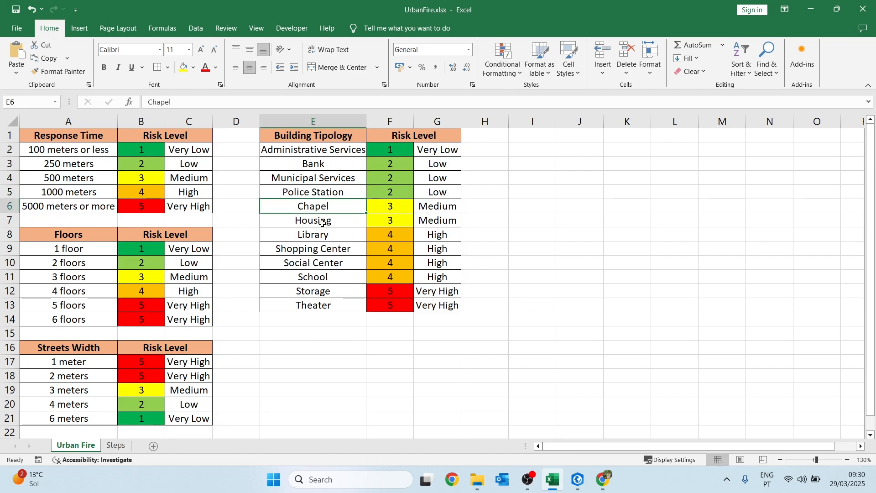
left_click(362, 220)
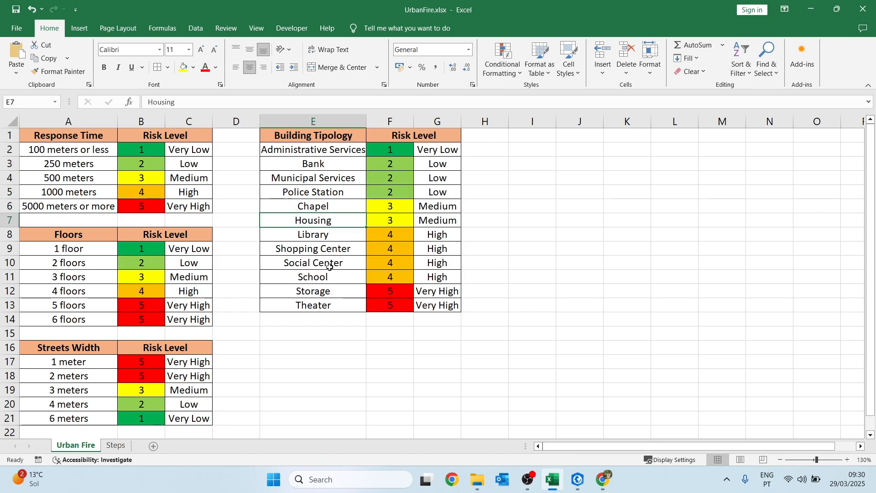
left_click_drag(392, 279, 391, 235)
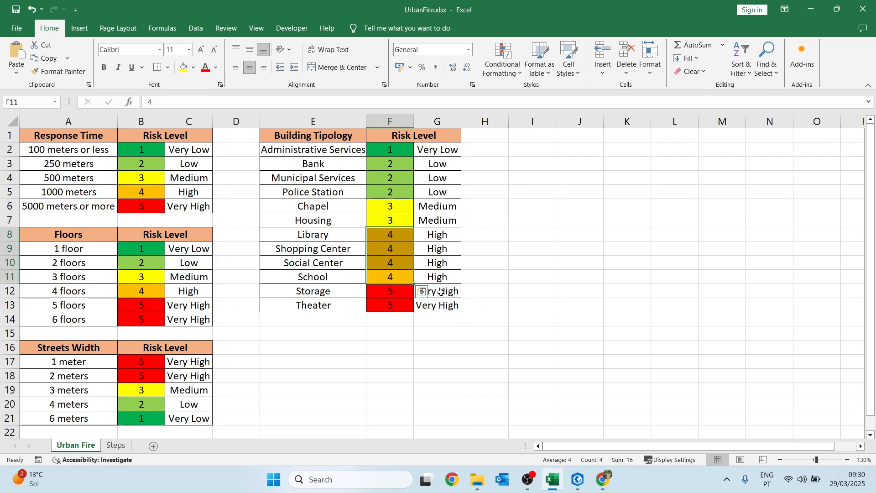
left_click_drag(387, 291, 388, 304)
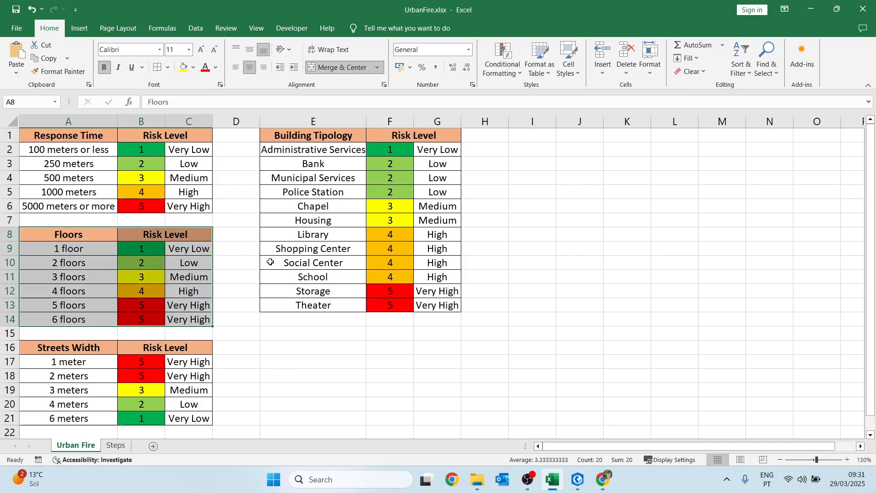
left_click(270, 263)
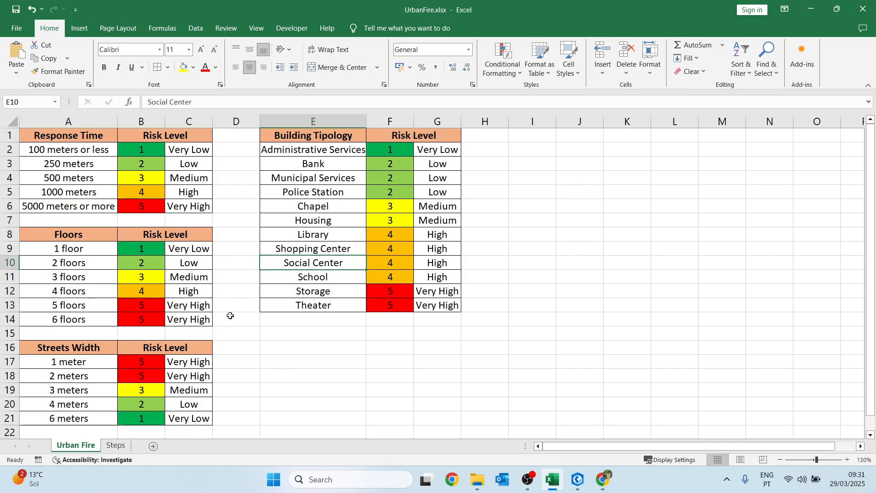
Step: Open the Steps sheet and review the workflow from STEP 1 to the STEP 5 Raster Calculator
left_click(115, 446)
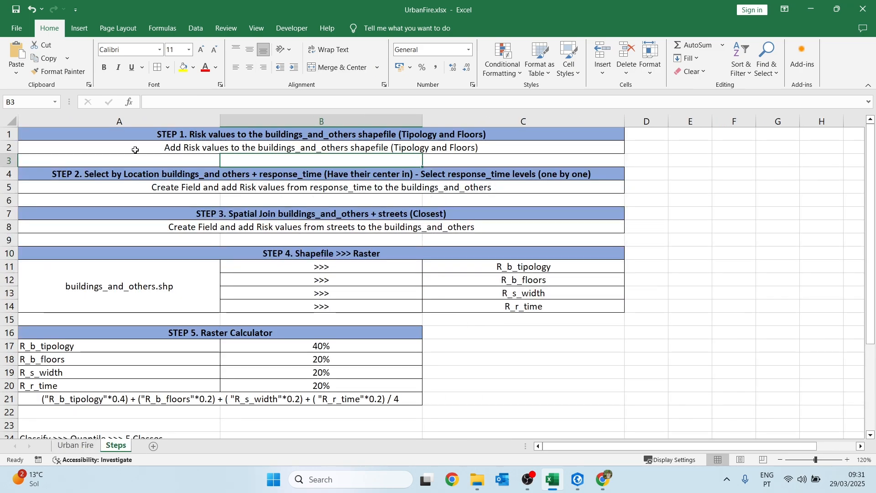
left_click(136, 135)
left_click(167, 336)
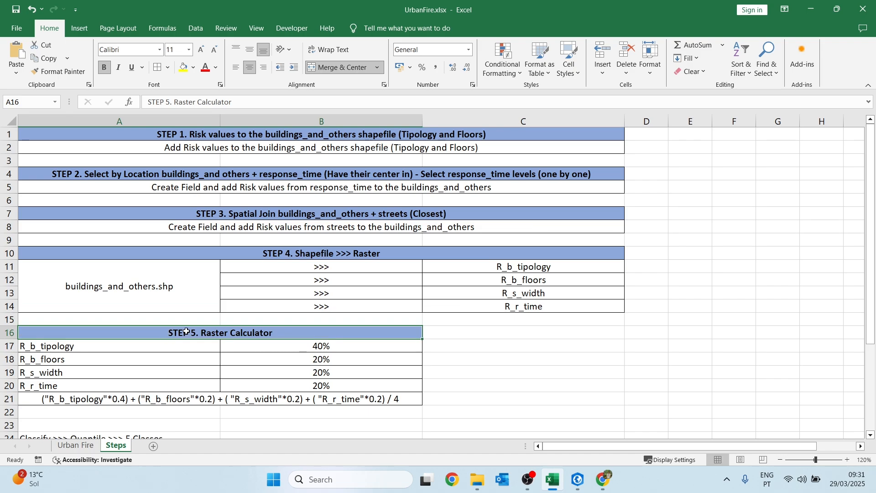
Step: Switch to the Urban Fire project in ArcGIS Pro and display the fire_station and buildings_and_others layers on the map
left_click(577, 479)
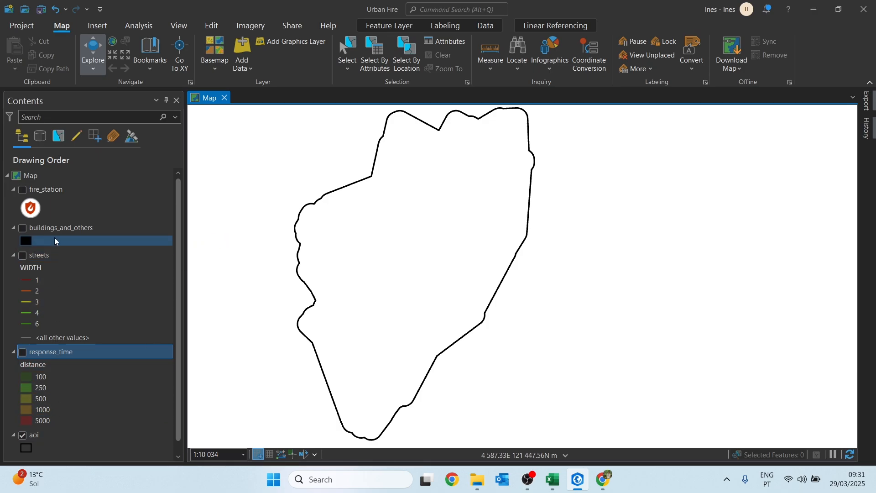
left_click(24, 191)
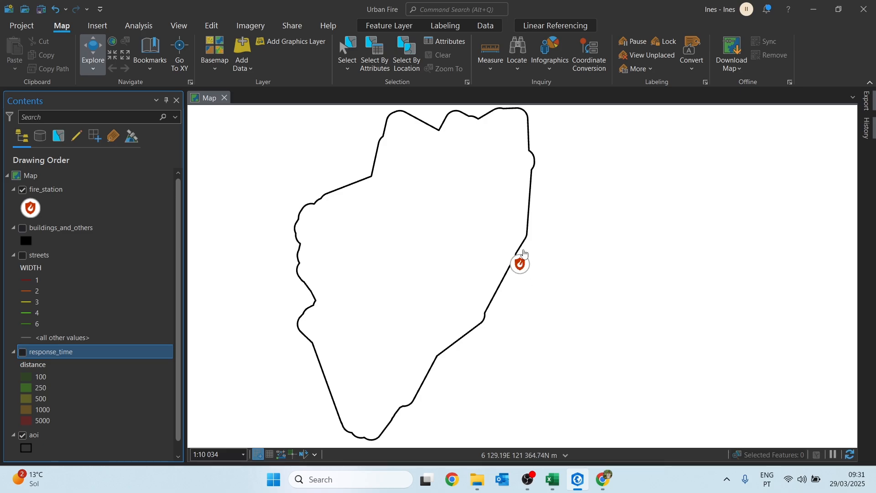
scroll(520, 267, "up", 1)
scroll(520, 269, "up", 2)
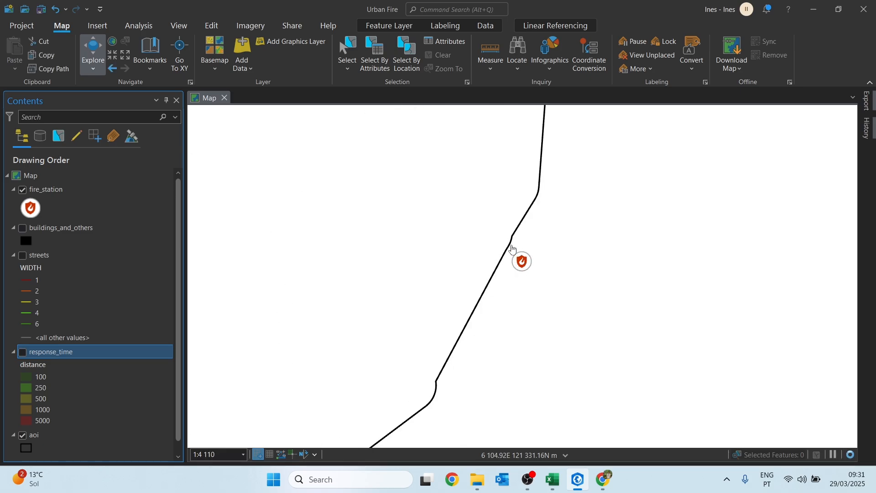
scroll(589, 244, "down", 3)
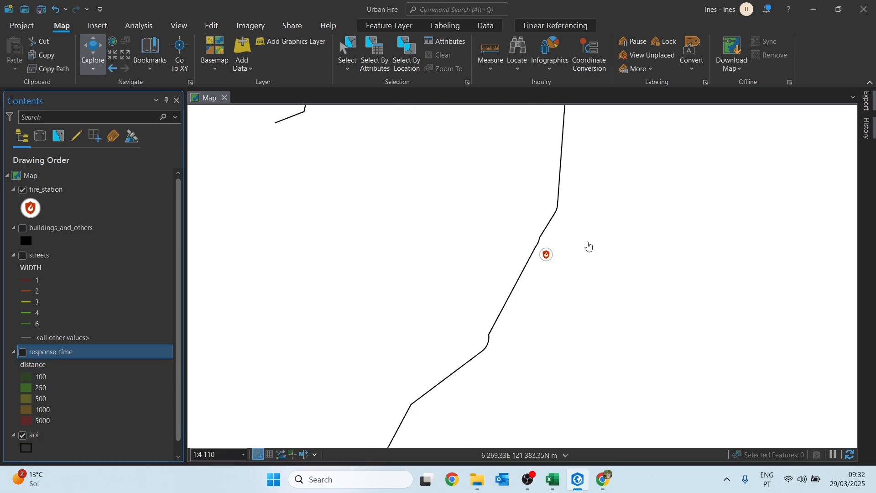
left_click(33, 435)
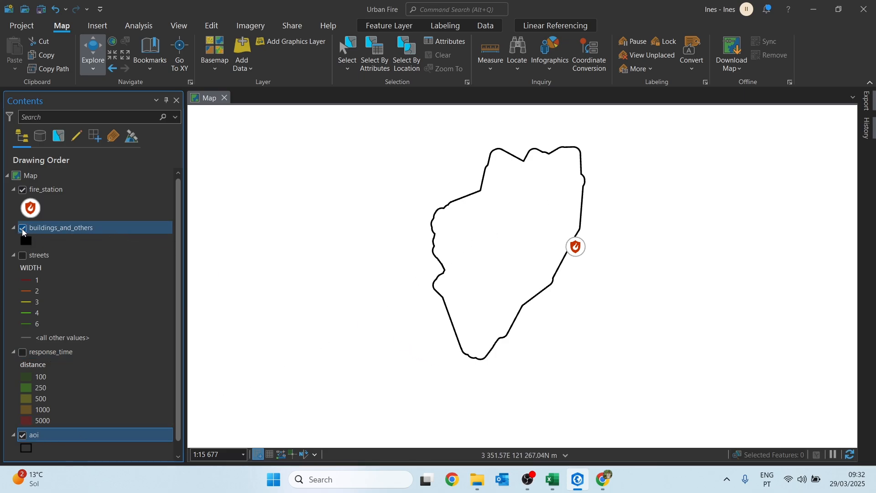
left_click(22, 229)
scroll(480, 249, "up", 3)
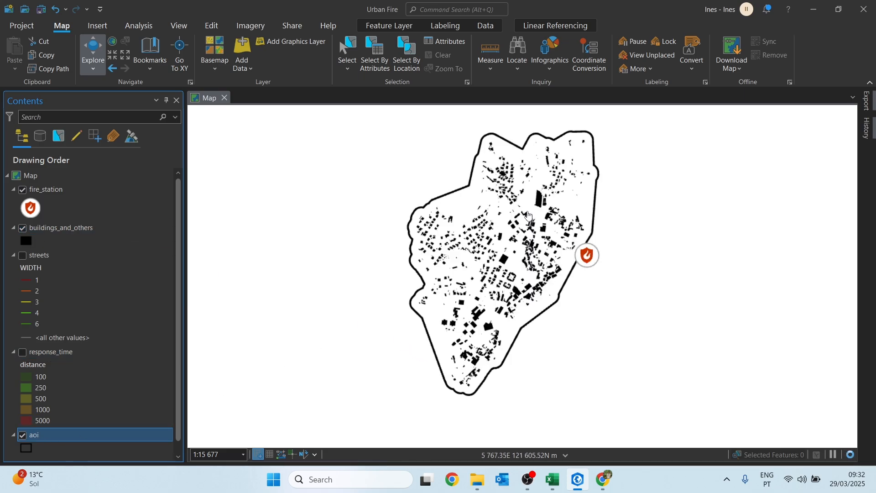
Step: Examine the FIELD and FLOORS columns in the buildings_and_others attribute table, and close the table
right_click(53, 229)
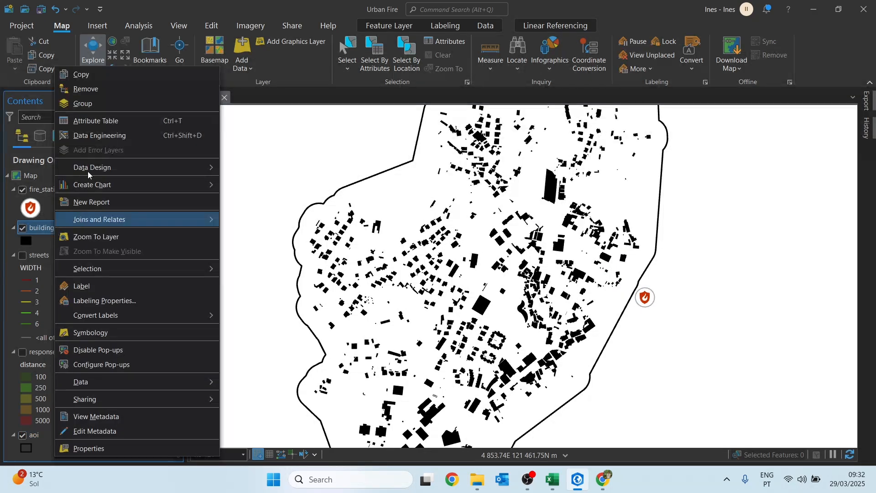
left_click(88, 121)
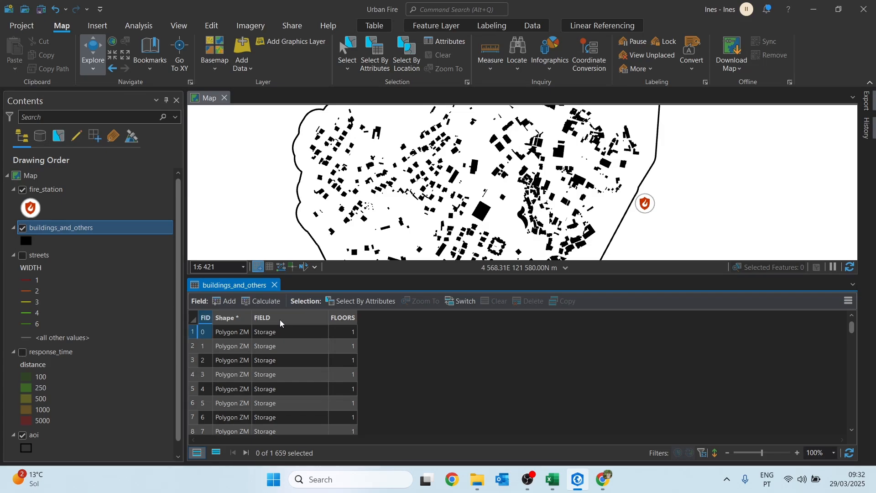
scroll(280, 319, "down", 15)
scroll(279, 350, "down", 12)
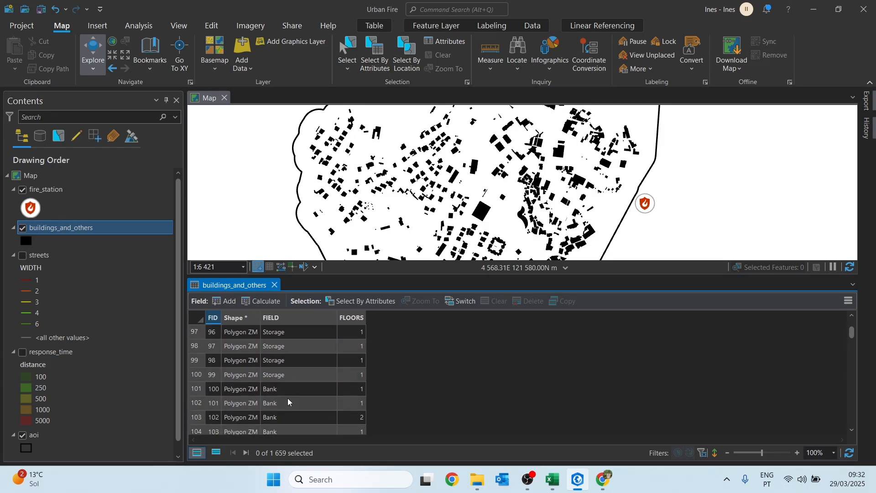
left_click(275, 285)
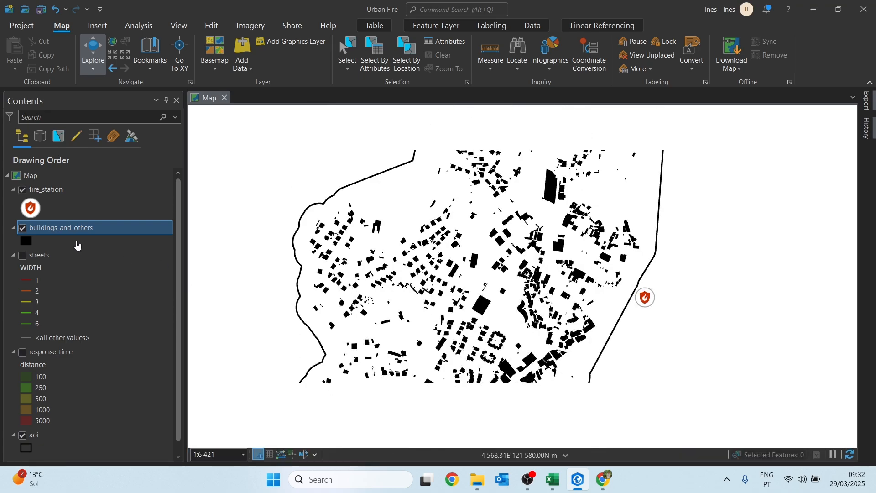
Step: Display the streets layer and look at the street widths around the buildings
left_click(23, 255)
left_click(22, 256)
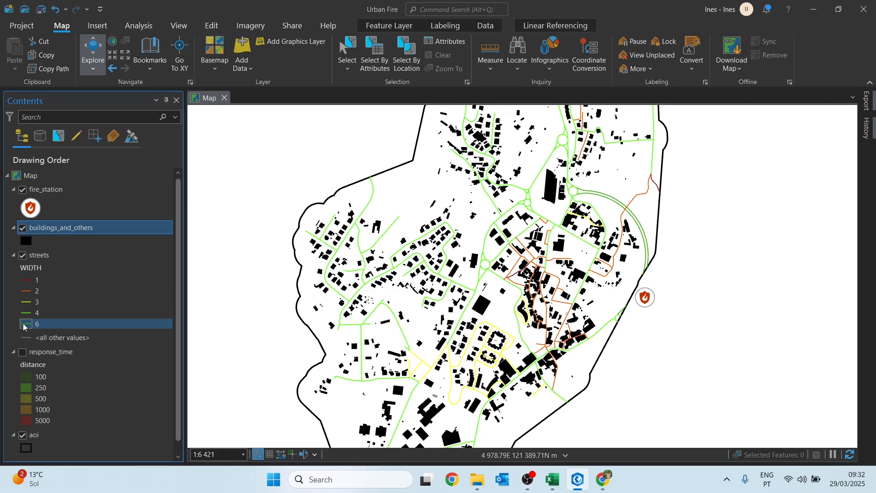
scroll(555, 279, "up", 4)
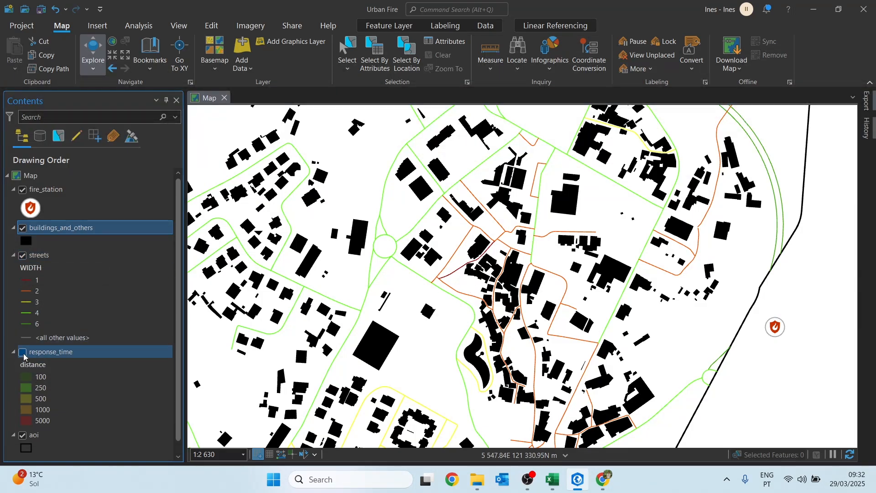
Step: Display the response_time layer and inspect its distance zones around the fire station
left_click(23, 356)
scroll(264, 269, "down", 1)
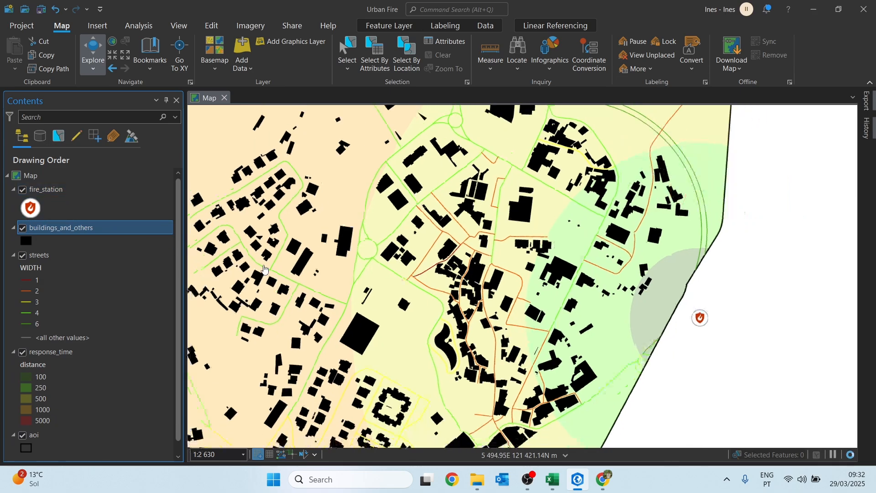
scroll(588, 306, "down", 2)
scroll(479, 294, "down", 2)
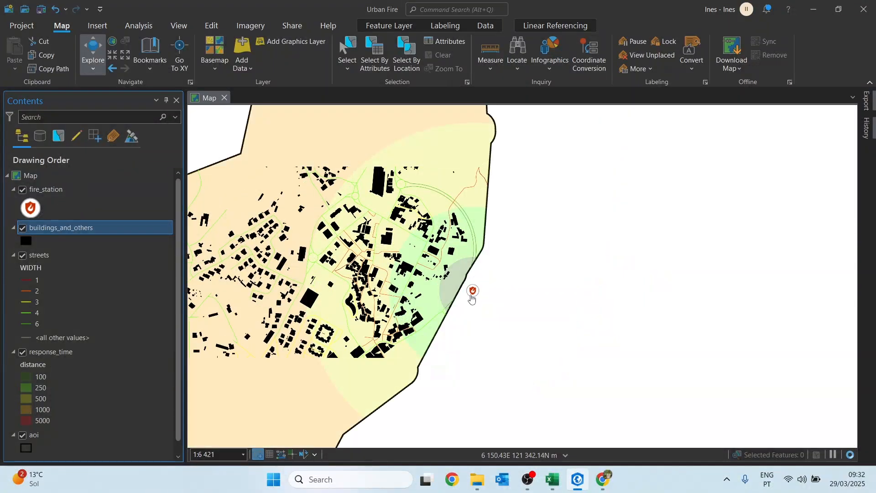
left_click_drag(579, 275, 653, 276)
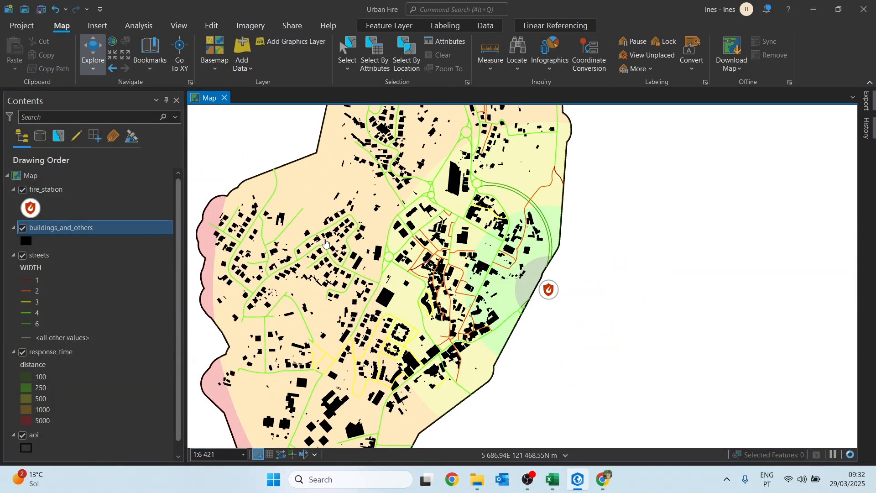
left_click_drag(532, 258, 575, 244)
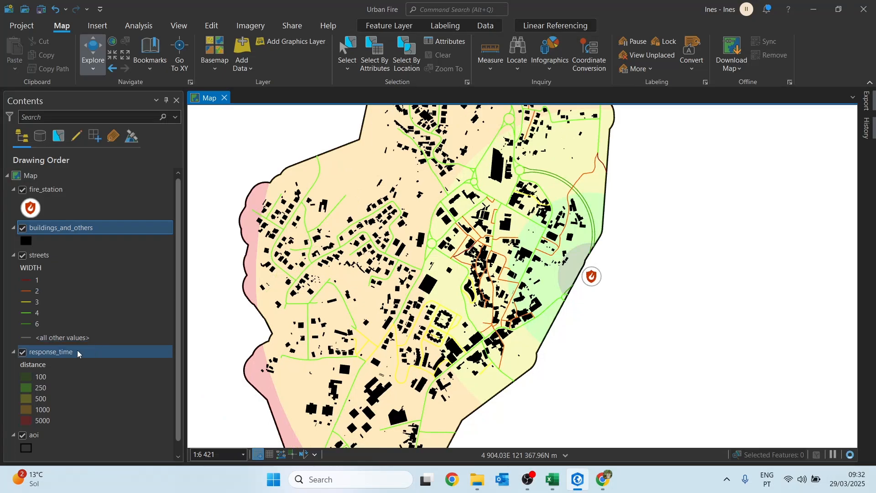
Step: Label the response_time zones with their distance values and check them across the study area
right_click(77, 353)
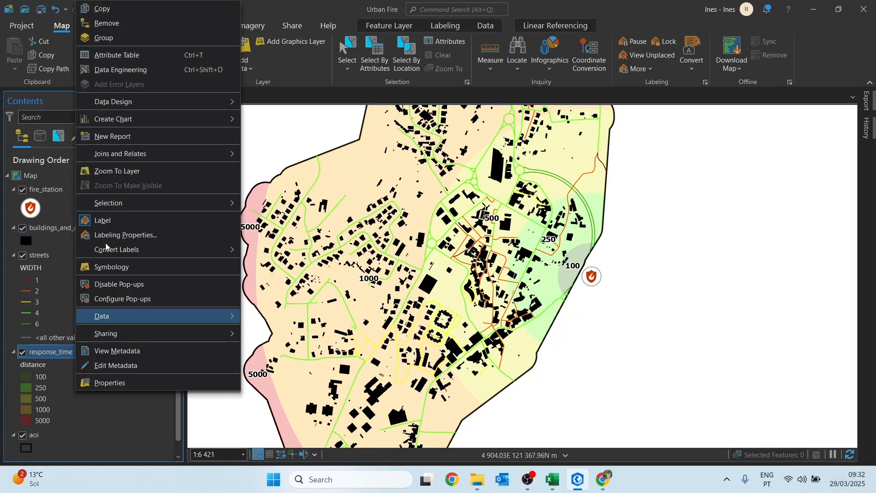
left_click(626, 292)
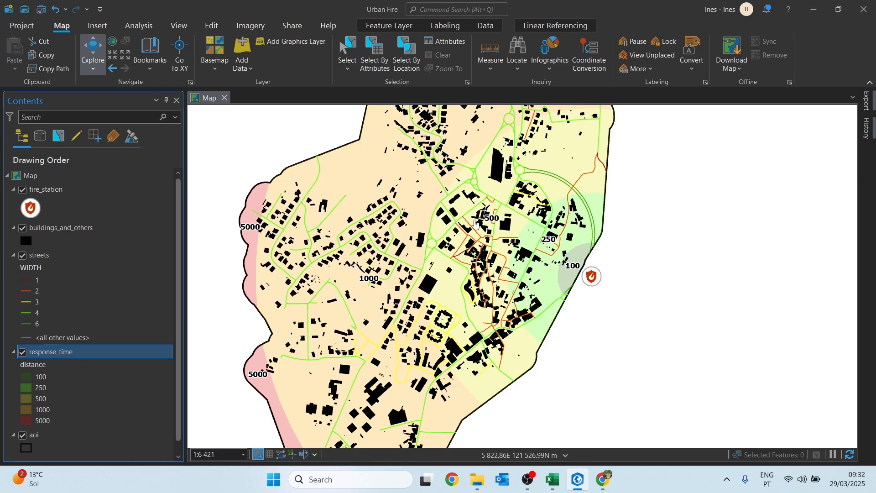
left_click_drag(335, 291, 462, 225)
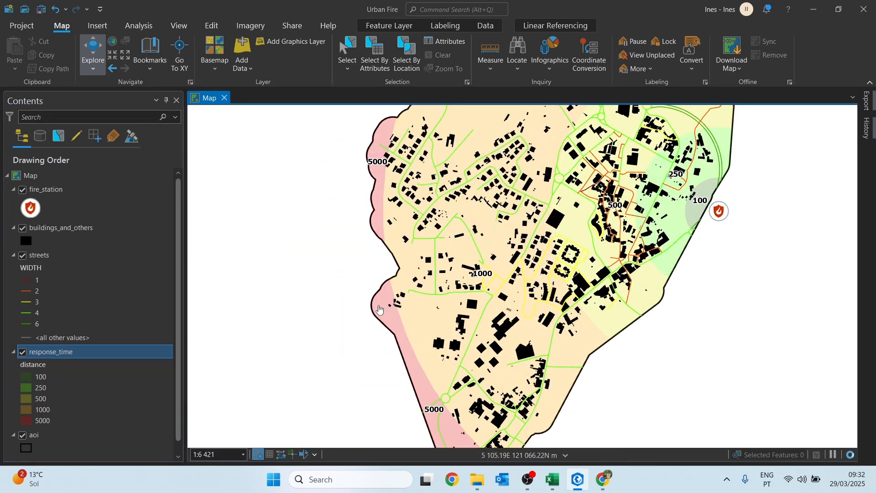
Step: Switch to the UrbanFire workbook in Excel and review the risk level tables and the instructions on the Steps sheet
scroll(489, 261, "down", 2)
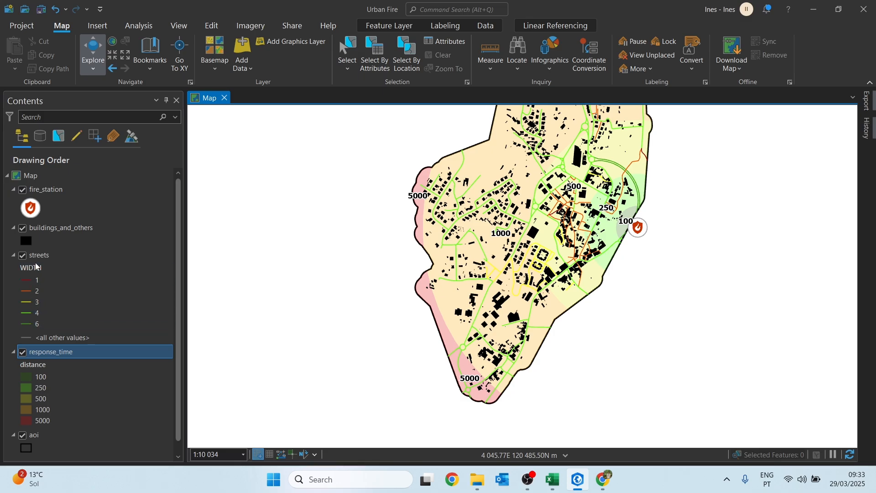
left_click(552, 479)
left_click(78, 446)
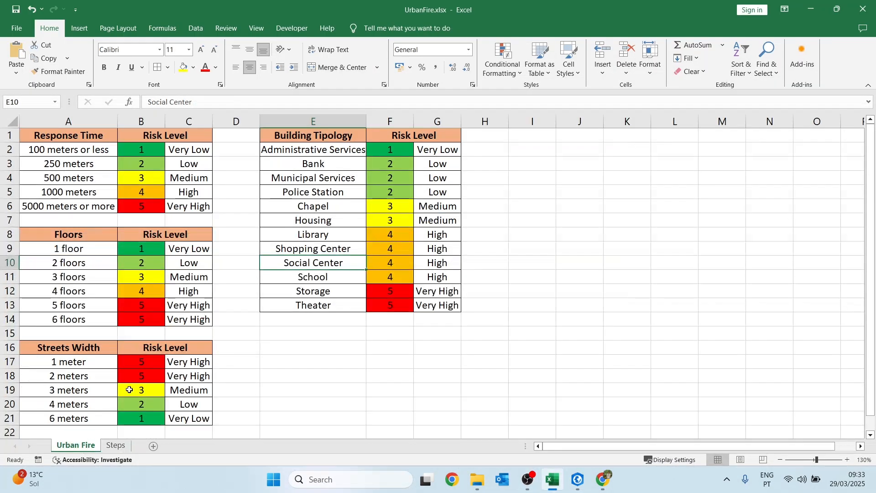
left_click_drag(157, 146, 141, 179)
left_click_drag(140, 250, 179, 322)
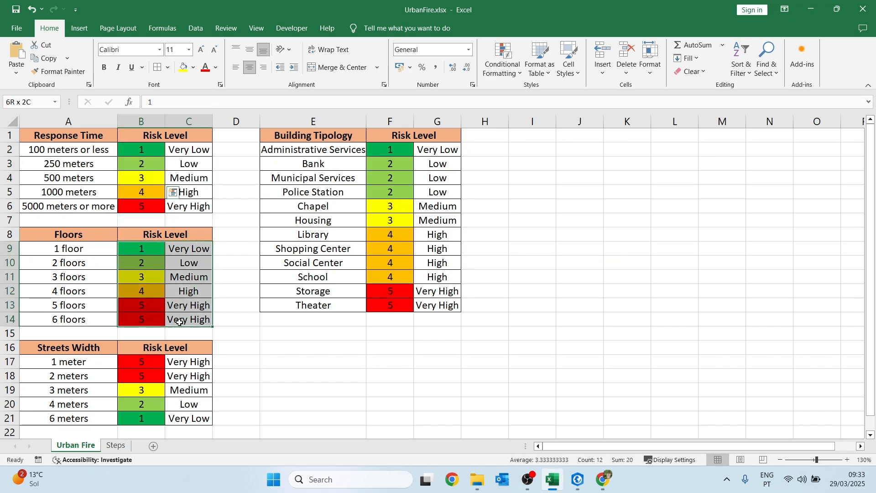
left_click(577, 479)
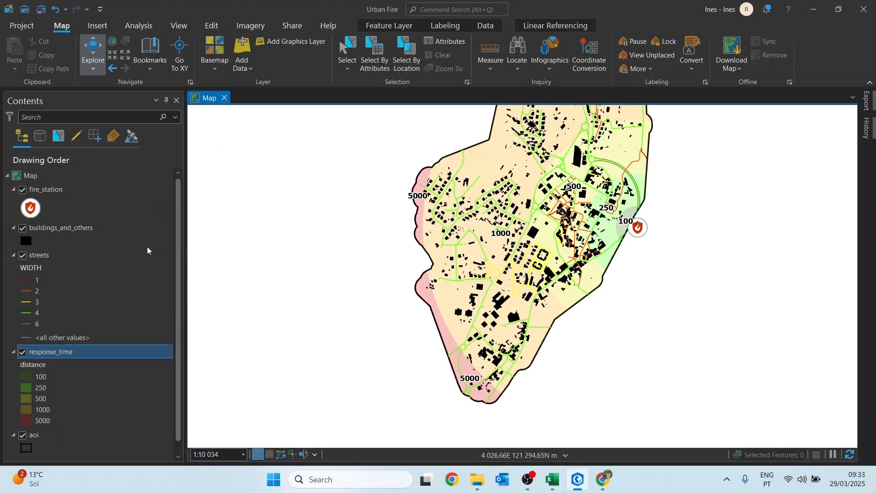
left_click(552, 479)
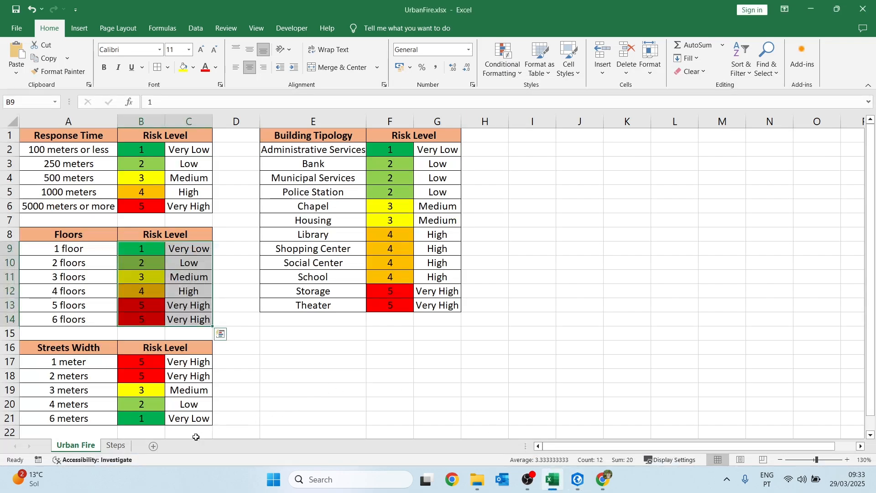
left_click(115, 446)
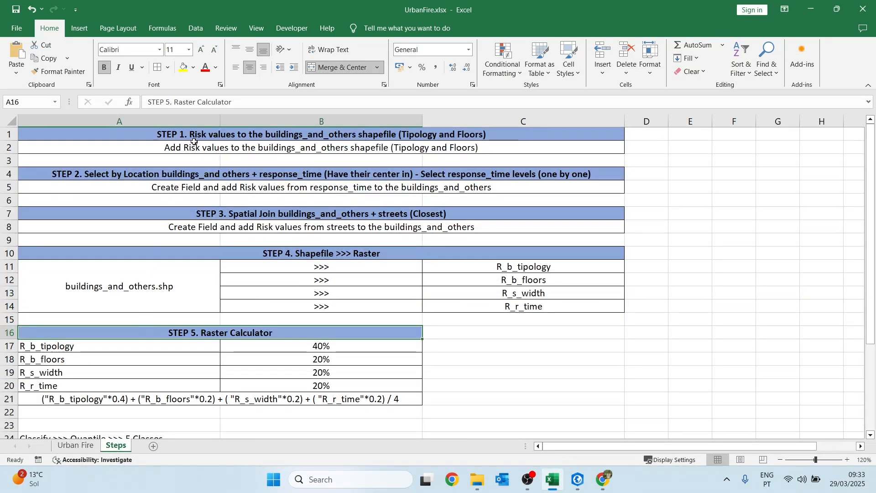
left_click(178, 148)
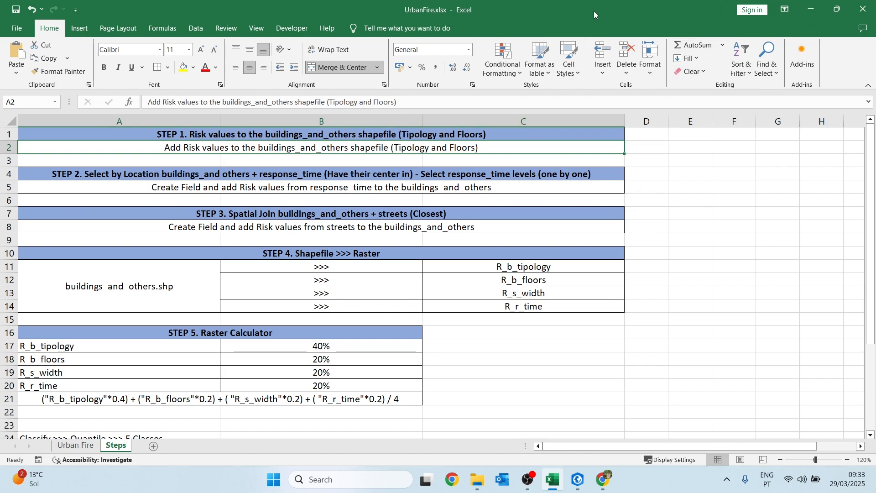
Step: Arrange ArcGIS Pro and the Excel workbook side by side, with the Urban Fire risk tables showing in Excel
double_click(527, 10)
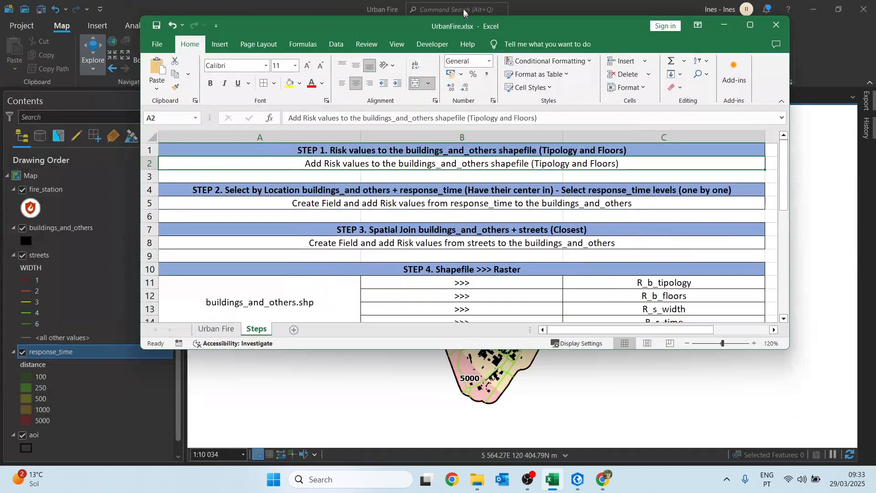
left_click_drag(464, 12, 383, 34)
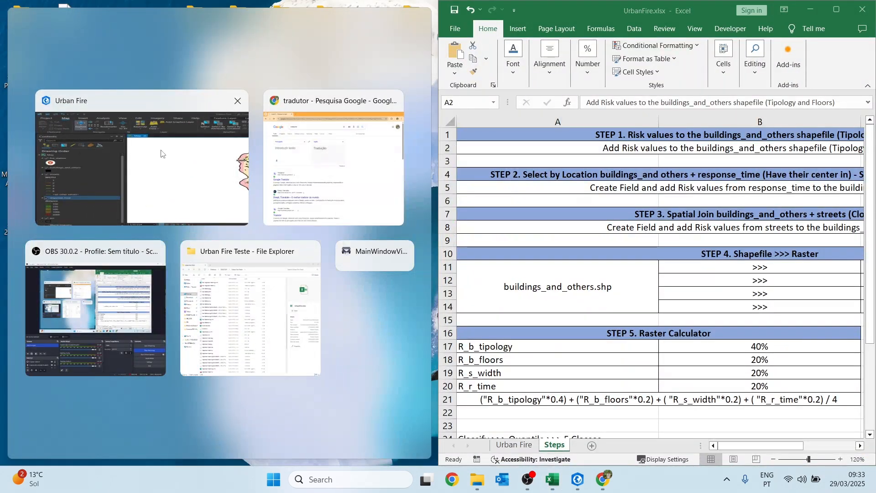
left_click(161, 149)
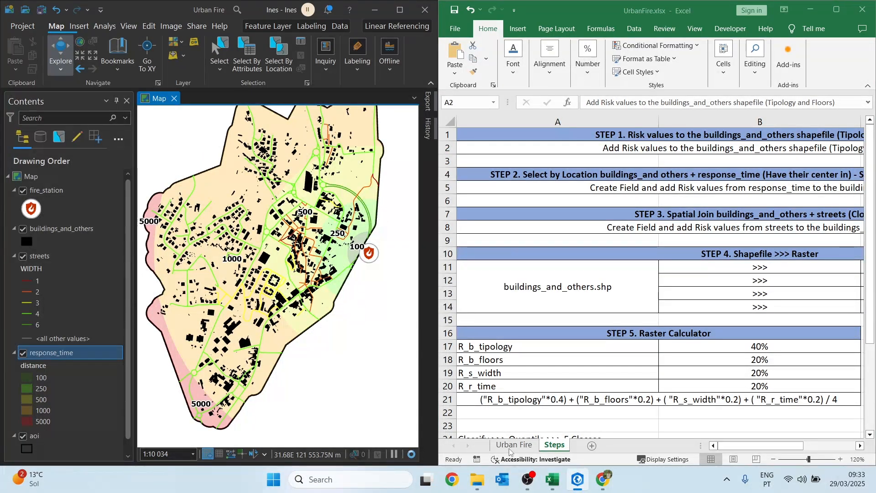
left_click(510, 446)
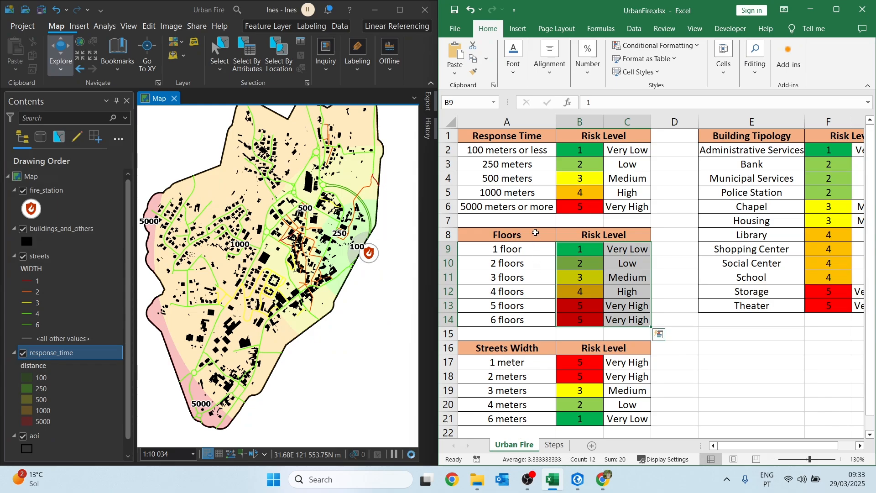
left_click(730, 137)
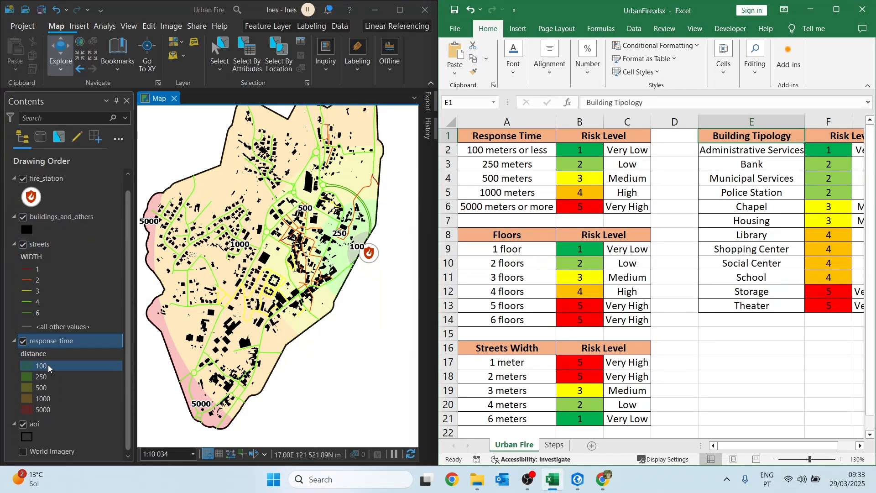
Step: Open the buildings_and_others attribute table in ArcGIS Pro and sort it by FIELD in ascending order
left_click(54, 228)
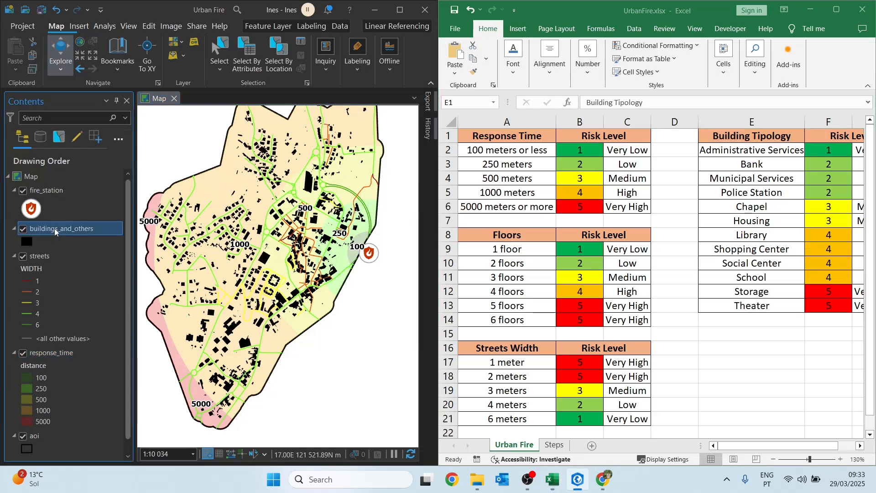
right_click(53, 228)
left_click(91, 120)
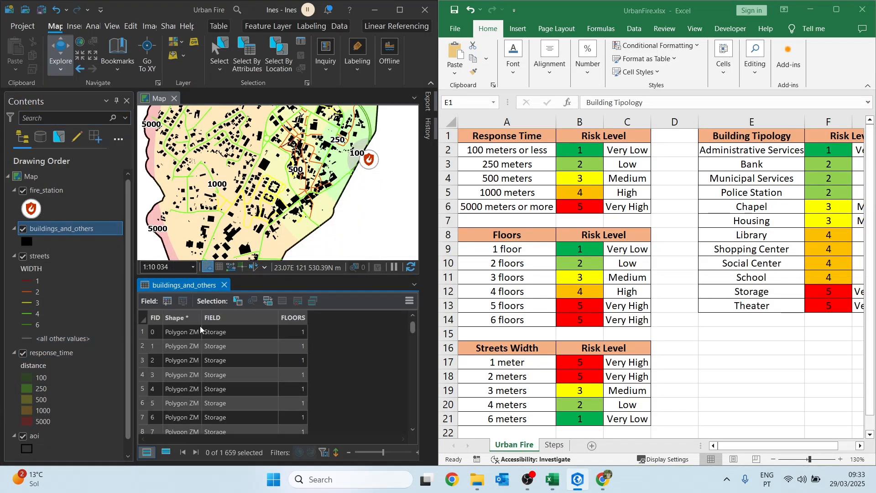
right_click(223, 316)
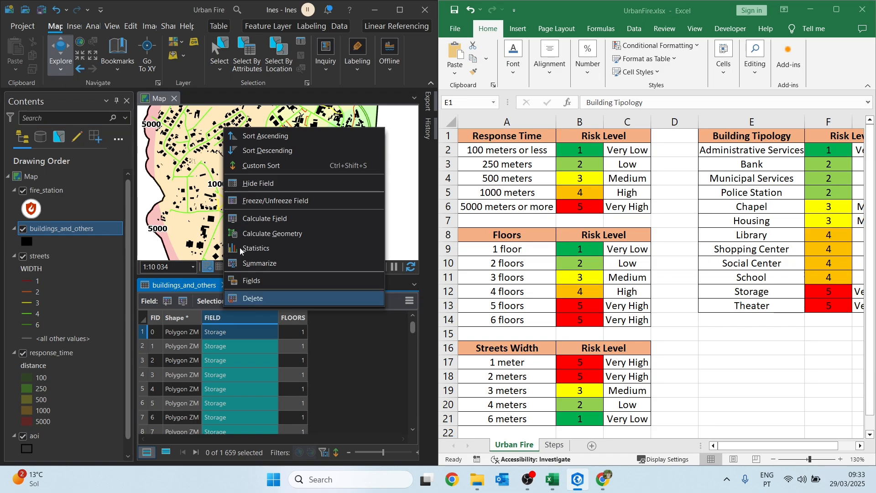
left_click(247, 137)
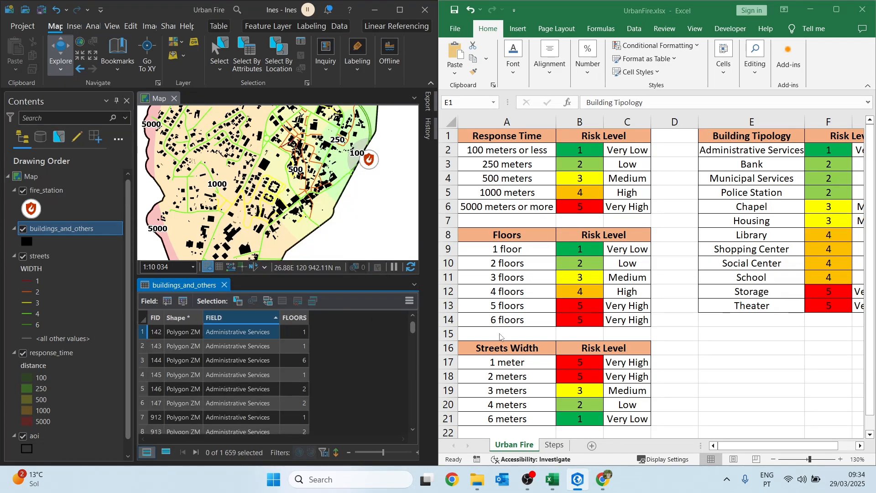
left_click(142, 334)
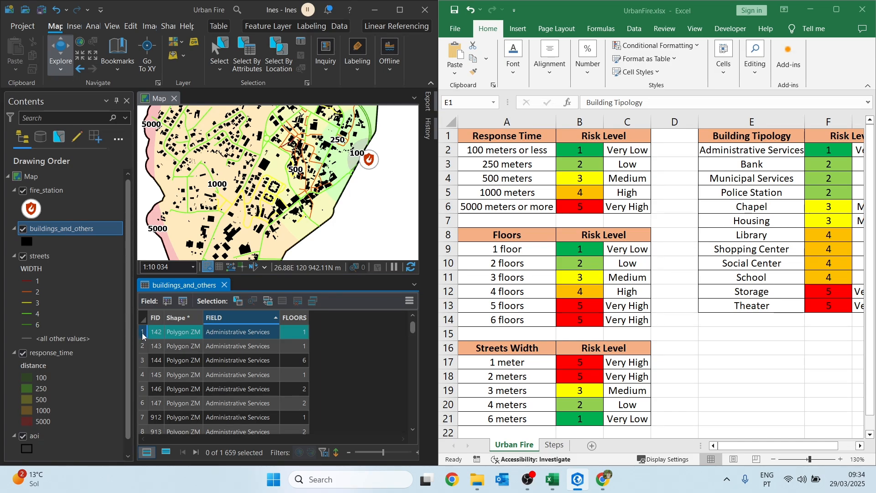
scroll(161, 358, "down", 4)
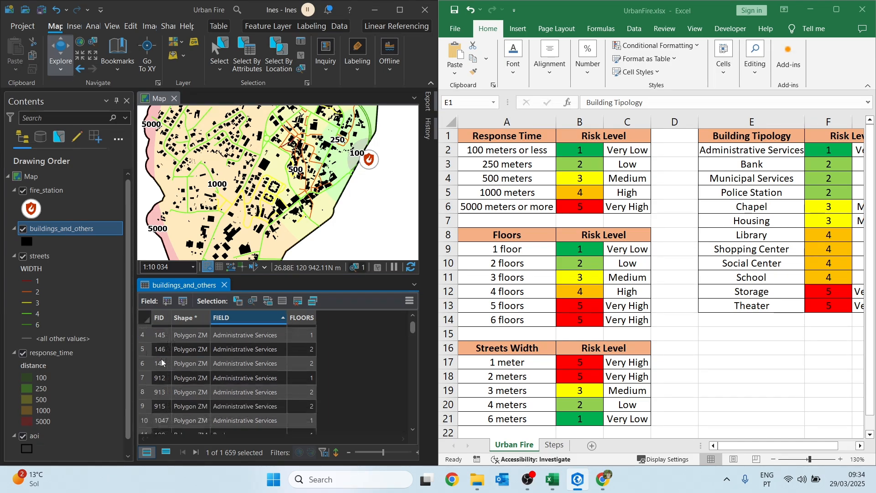
scroll(161, 358, "up", 3)
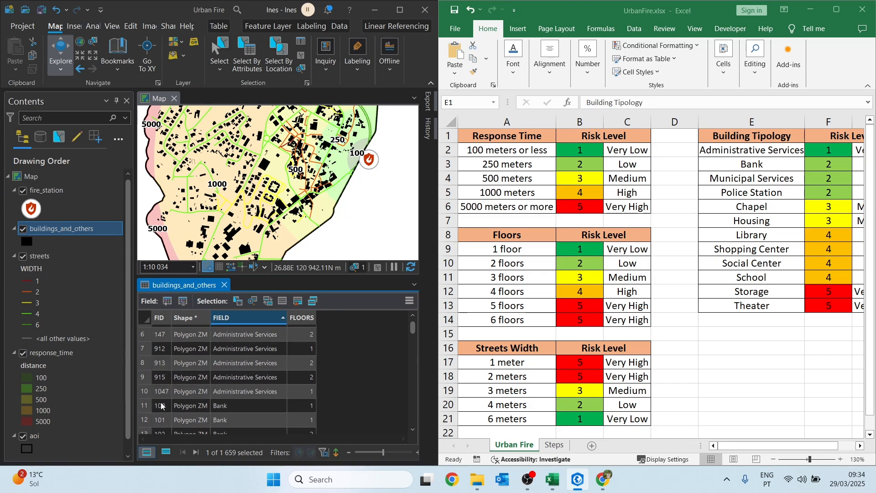
left_click(145, 392, "shift")
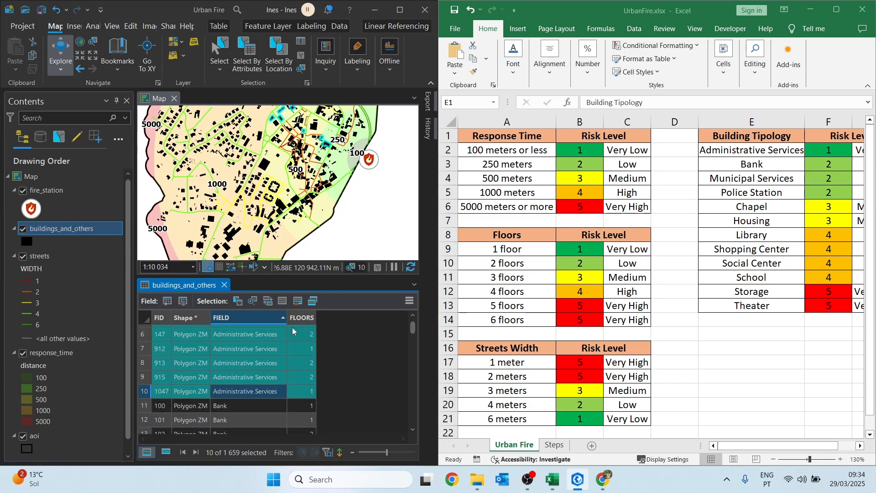
left_click(299, 54)
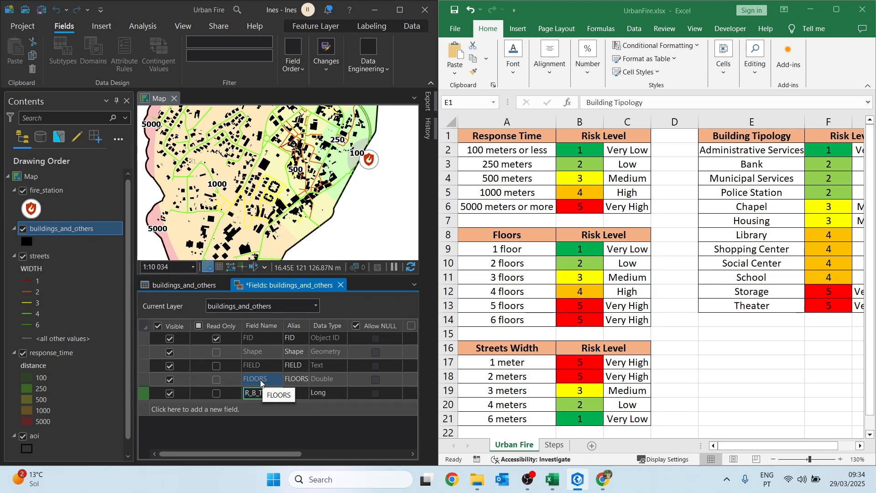
Step: Name the new buildings_and_others field R_B_TIPOLO, set its data type to Double and save the field changes
type("OG")
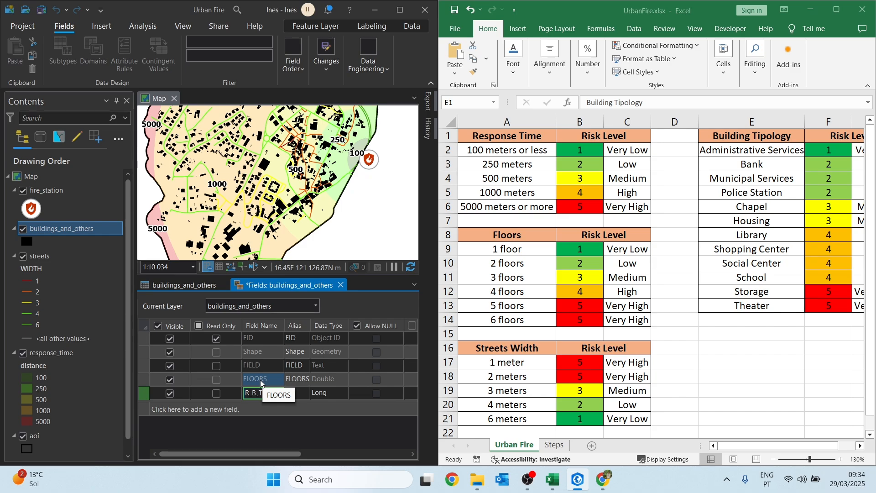
key("BackSpace")
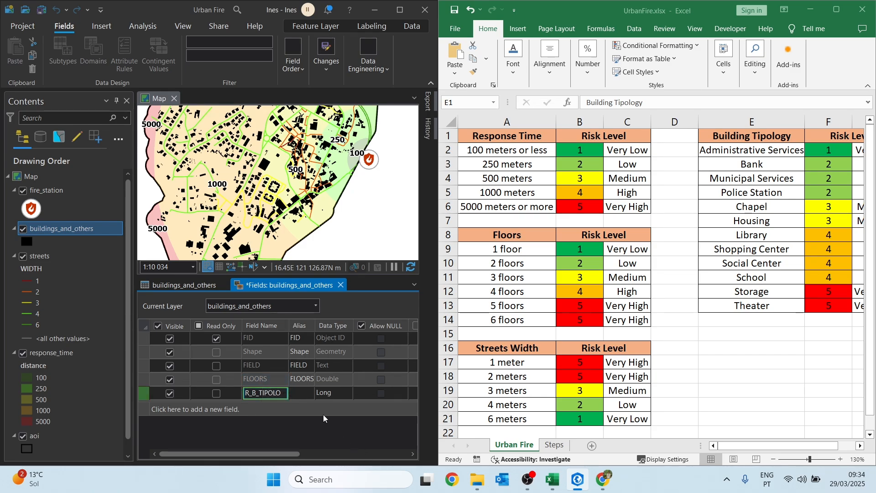
left_click(333, 394)
left_click(341, 441)
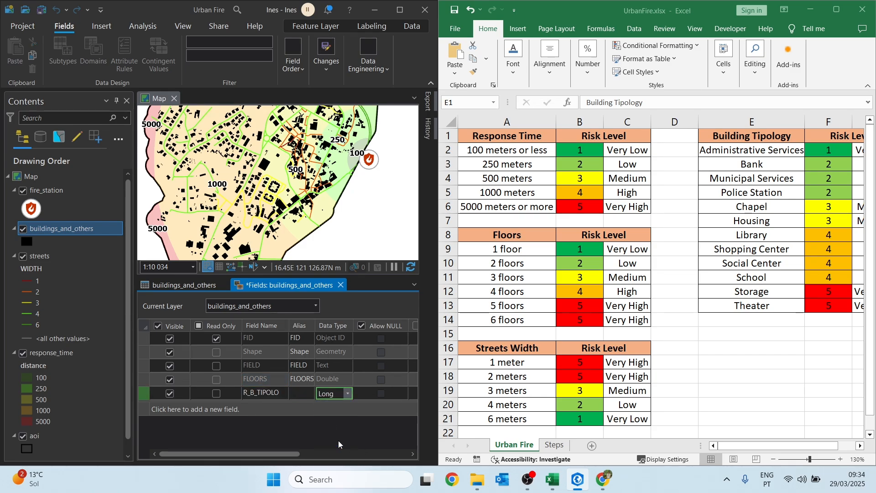
left_click(322, 58)
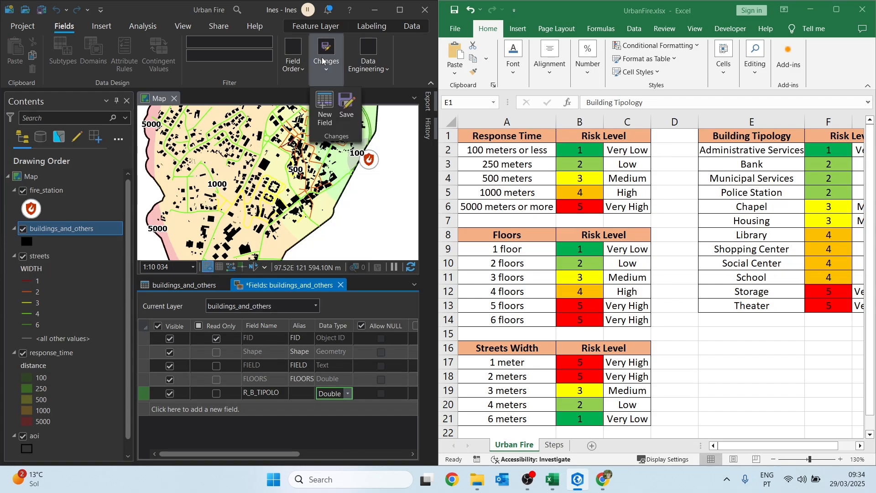
left_click(350, 108)
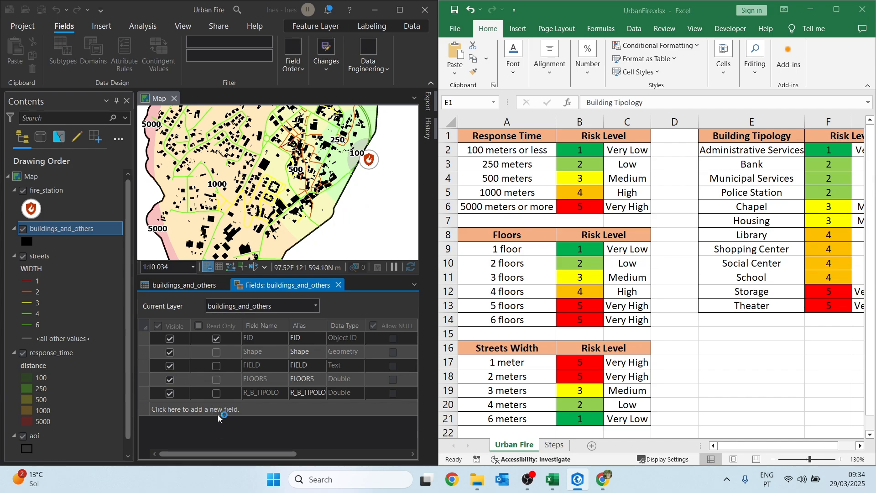
Step: Add a field named R_FLOORS with data type Double to buildings_and_others
left_click(242, 410)
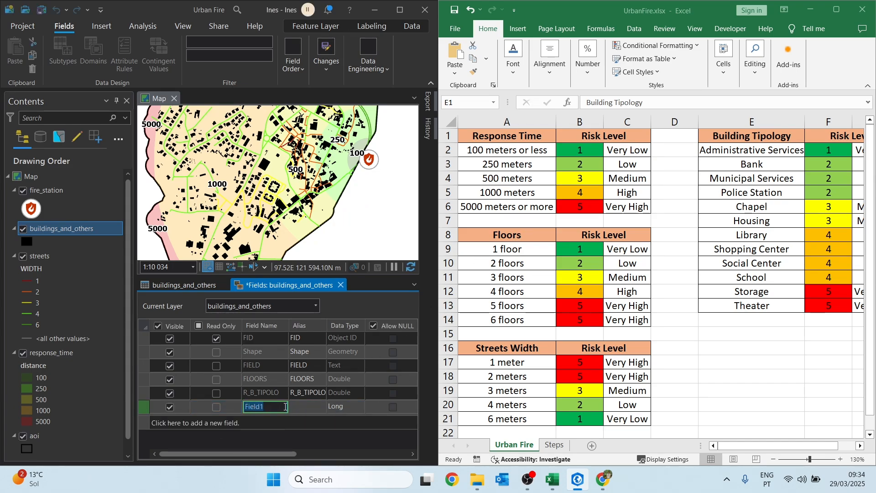
key("BackSpace")
type("R_")
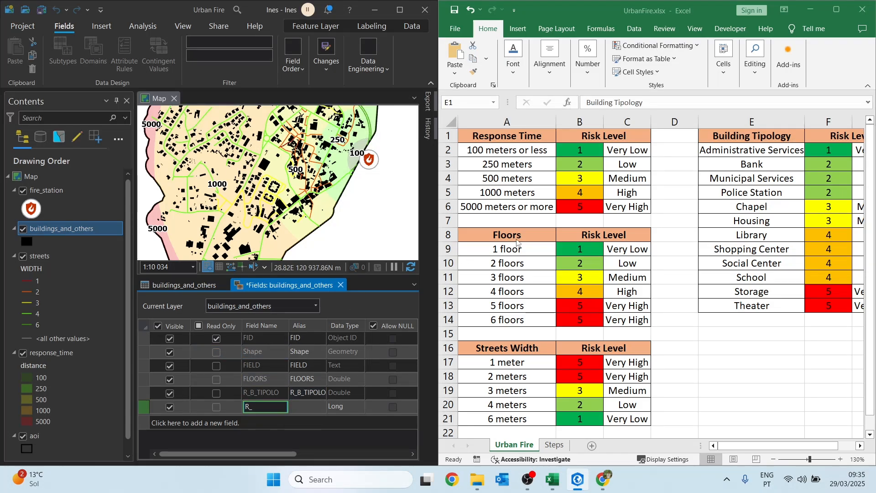
type("FLOORS")
key("Tab")
key("Tab")
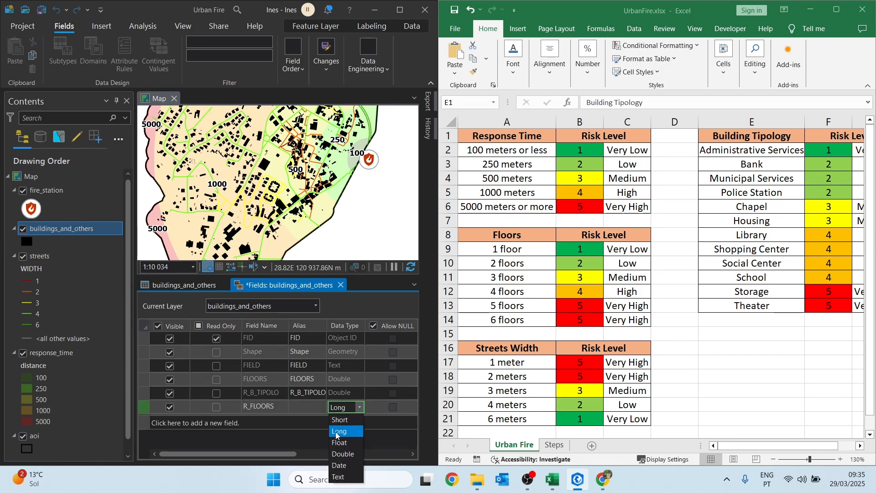
left_click(341, 454)
Step: Add a response time risk field named R_R_TIME with data type Double
left_click(256, 421)
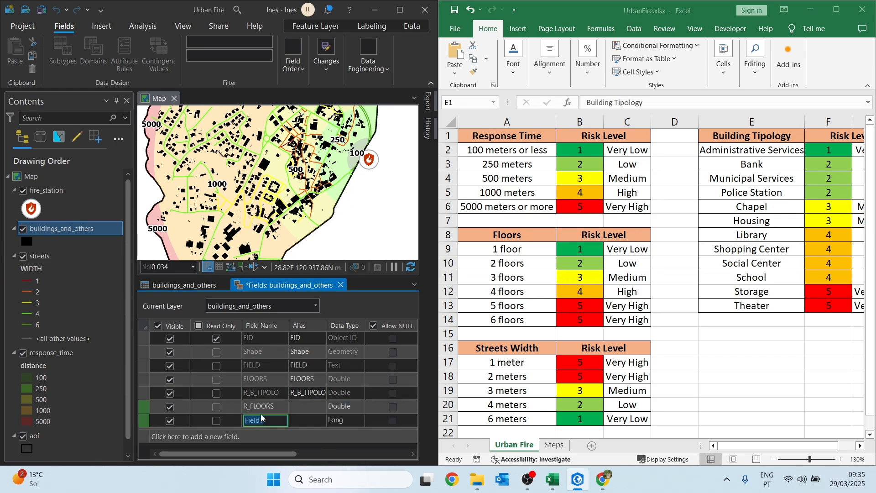
type("R_R_TIME")
left_click(343, 421)
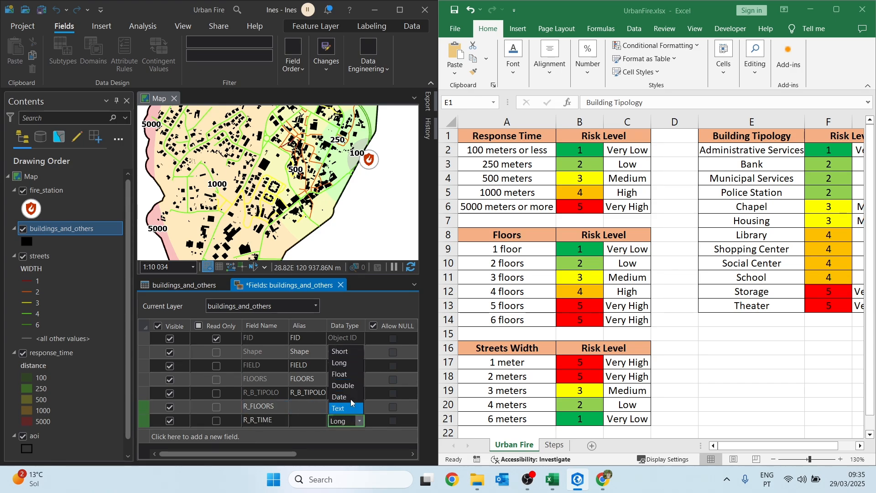
left_click(343, 386)
Step: Add a street risk field named R_STREETS with data type Double
left_click(253, 437)
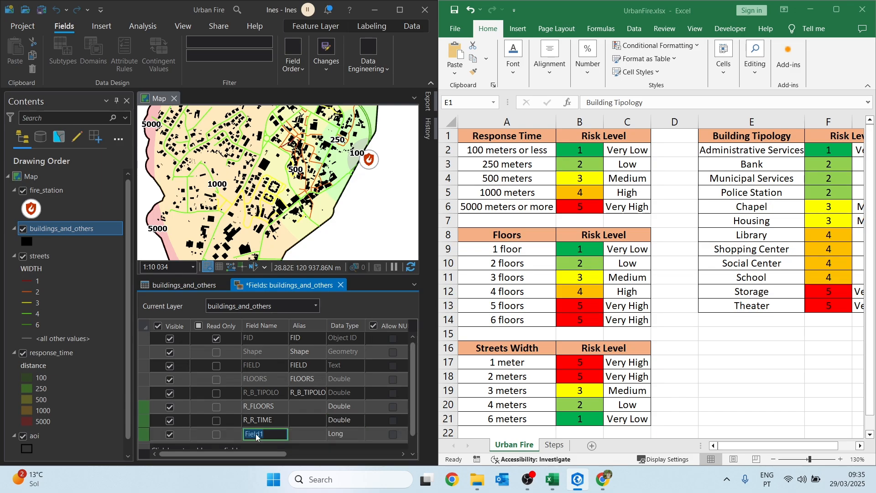
type("R_STREETS")
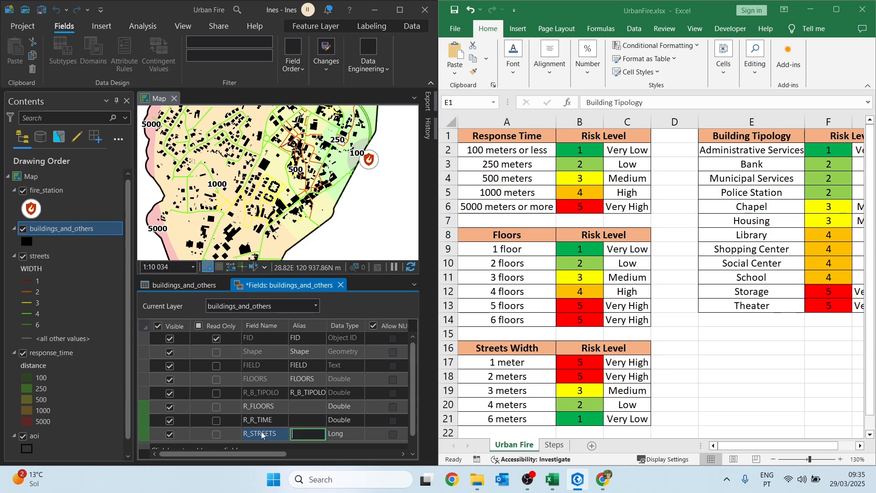
left_click(343, 433)
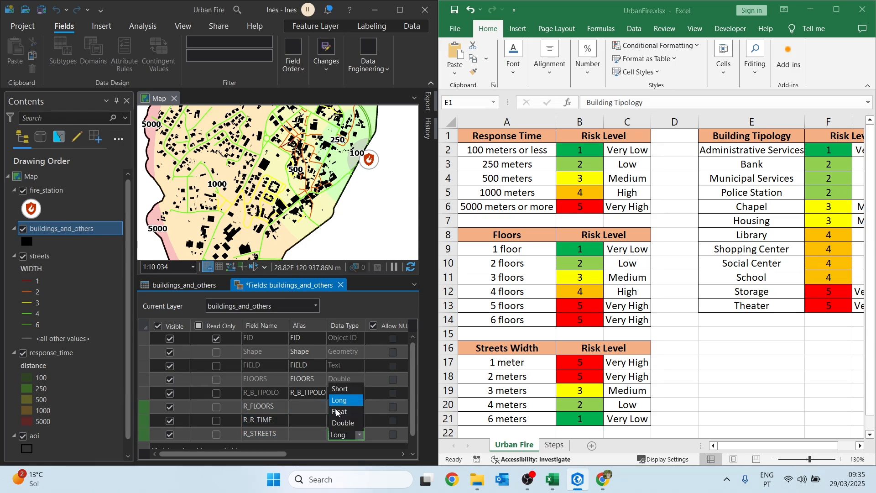
left_click(354, 437)
left_click(357, 400)
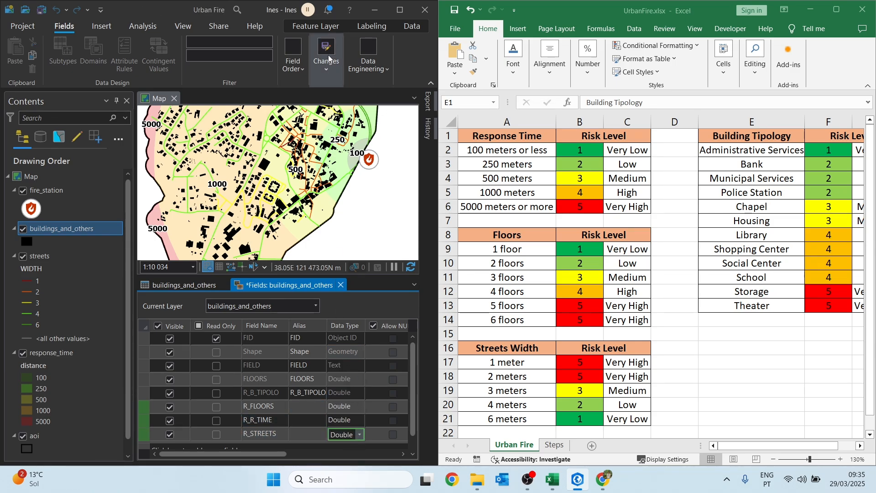
Step: Save the new field definitions of buildings_and_others and close its fields design view
left_click(328, 79)
left_click(346, 105)
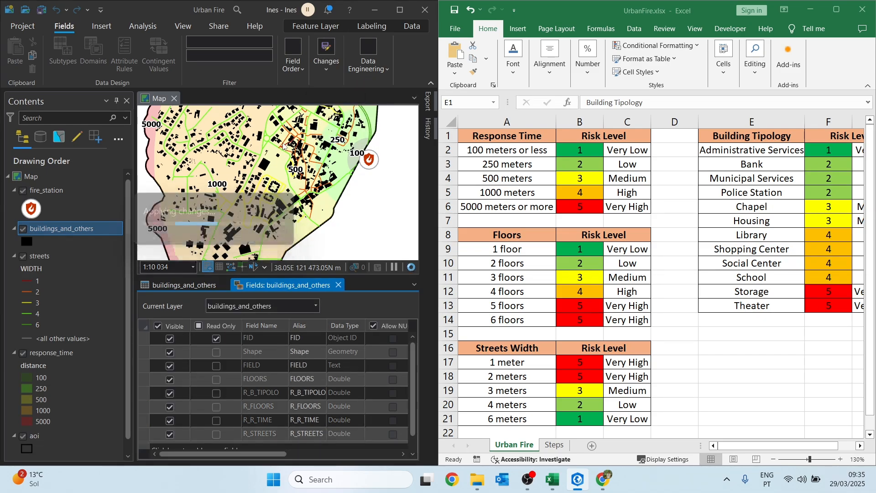
left_click(338, 284)
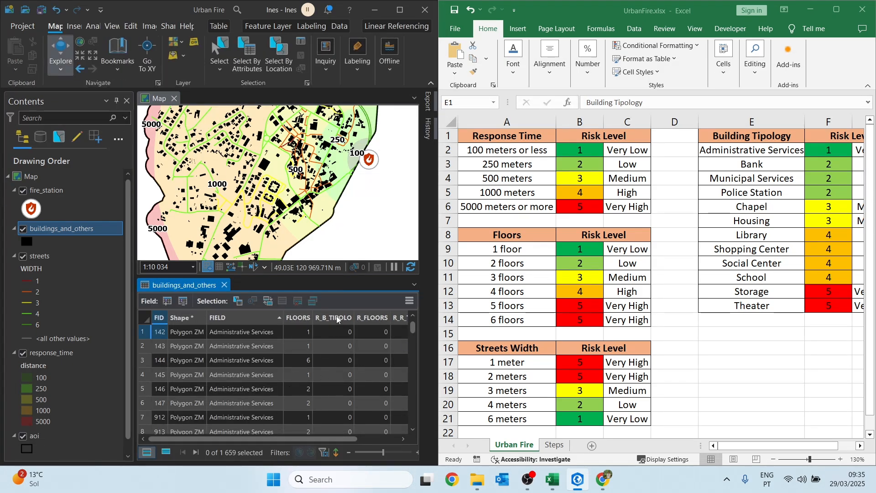
Step: Select all Administrative Services records in buildings_and_others and calculate their R_B_TIPOLO field as 1
left_click(144, 333)
scroll(189, 354, "down", 2)
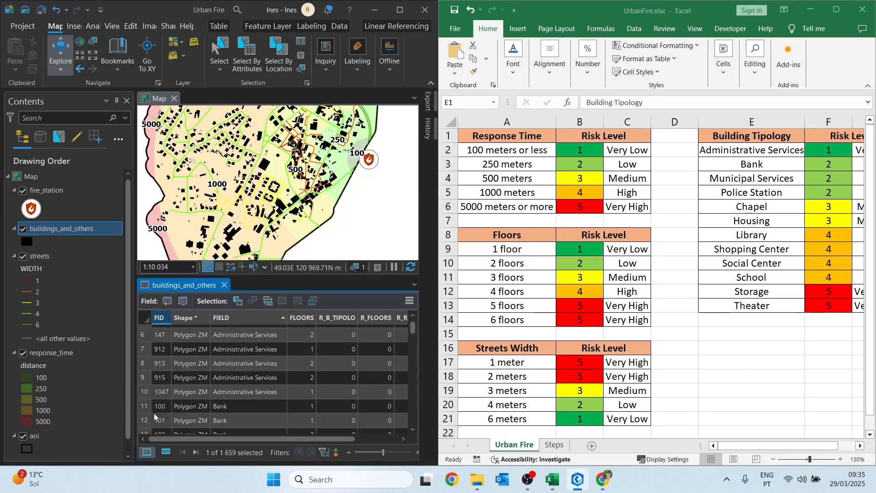
left_click(144, 392, "shift")
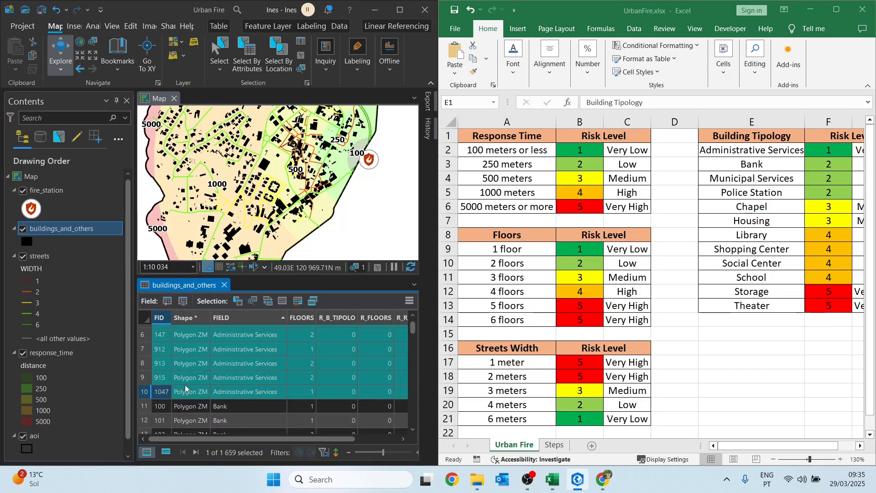
right_click(340, 318)
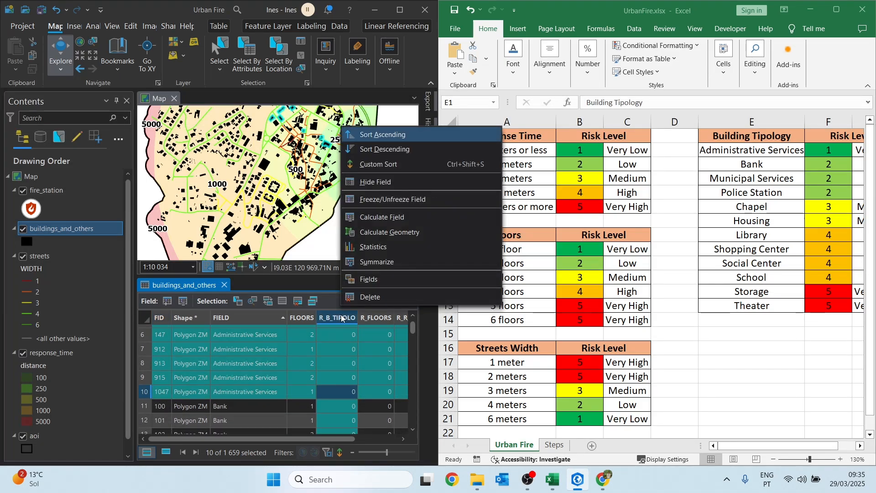
left_click(389, 217)
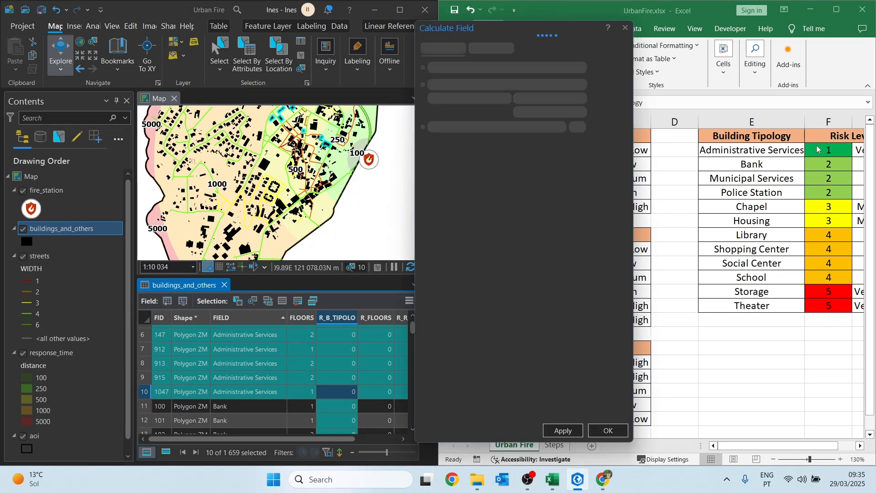
left_click(830, 151)
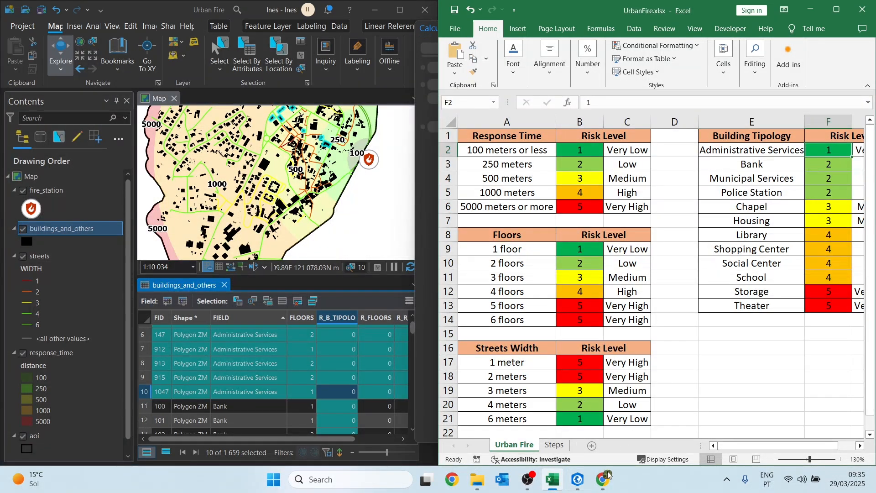
mouse_move(576, 485)
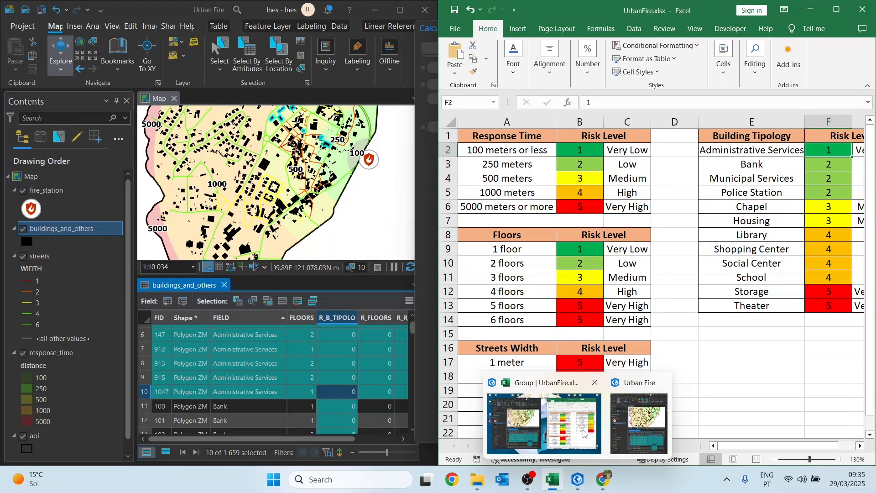
left_click(632, 428)
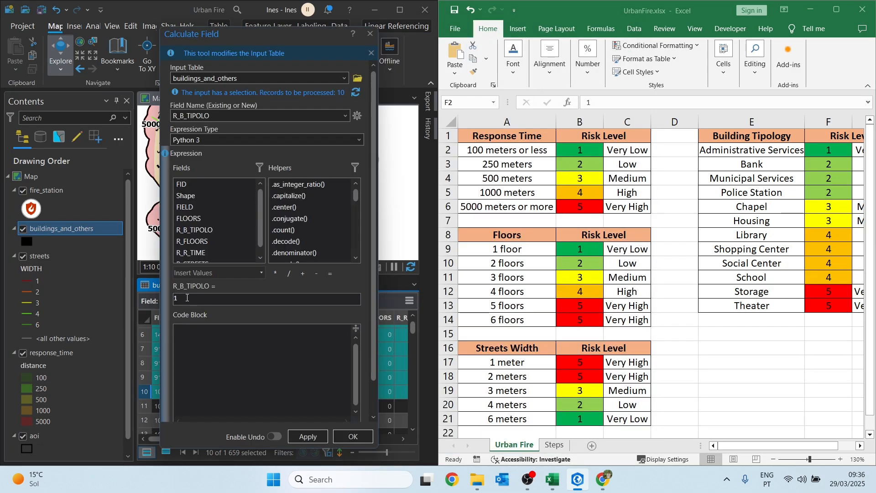
left_click(308, 437)
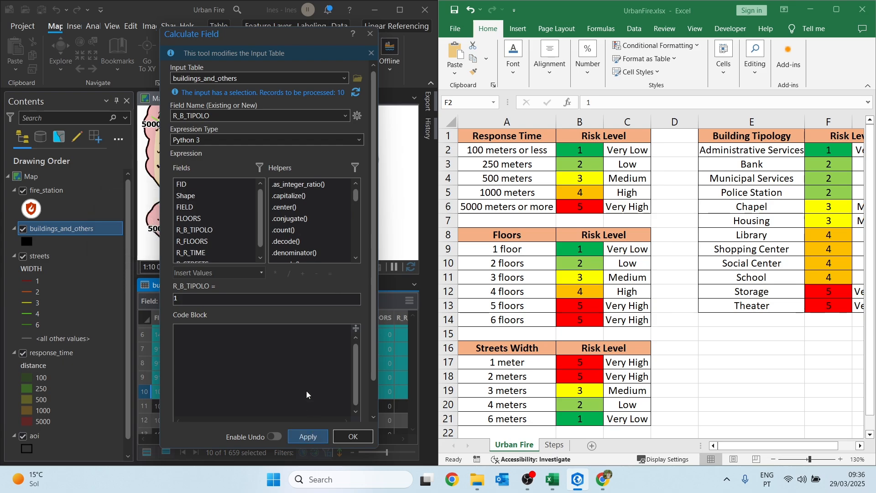
Step: Uncover the attribute table, select all Bank records and calculate their R_B_TIPOLO as 2
left_click_drag(264, 39, 557, 42)
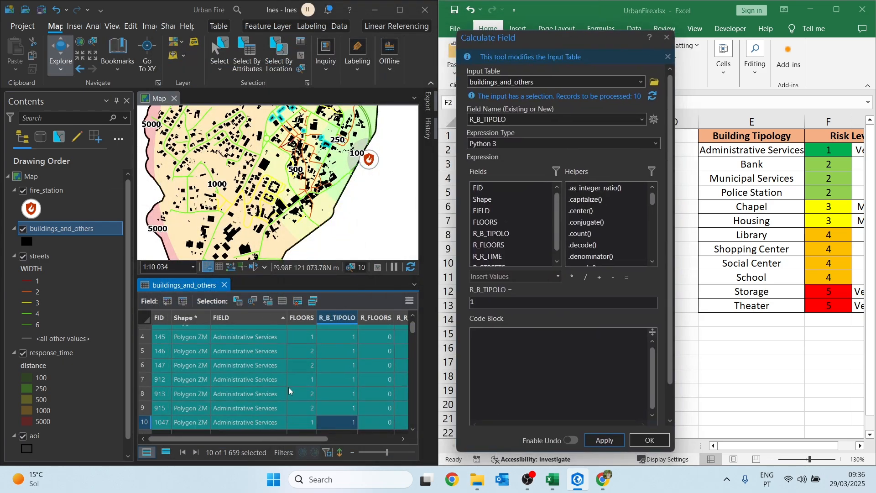
scroll(286, 382, "down", 2)
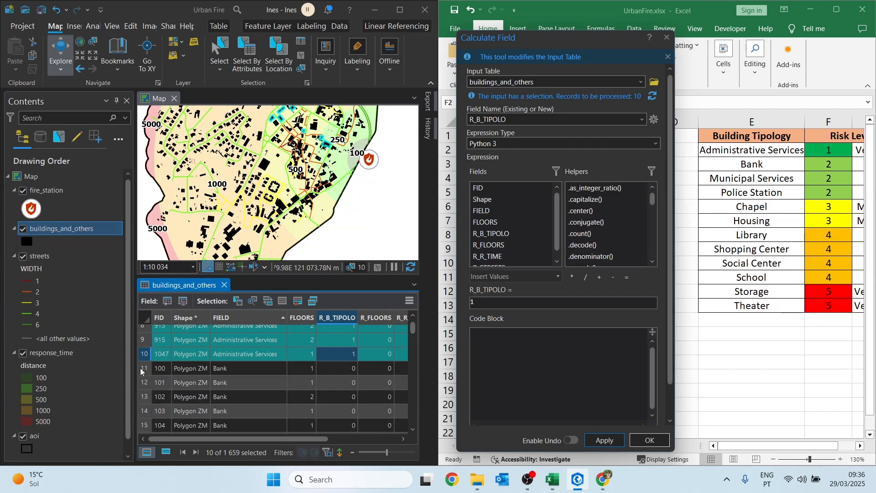
left_click(145, 367)
scroll(145, 368, "down", 2)
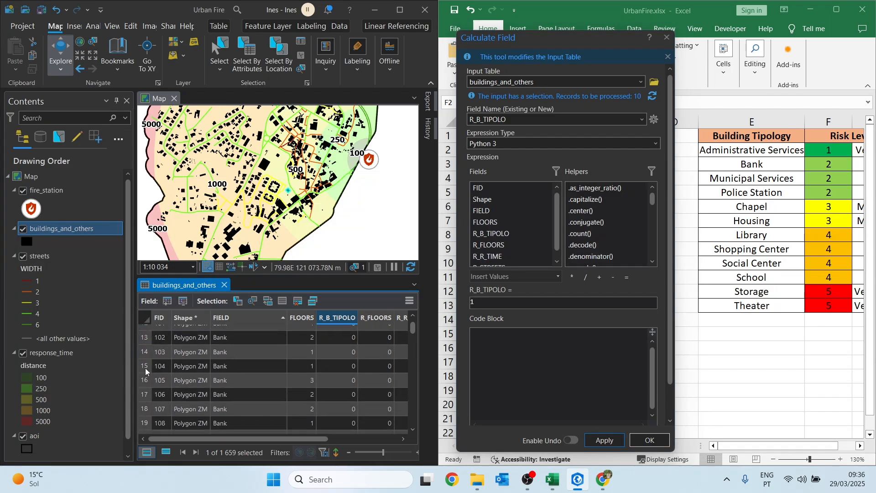
left_click(141, 415, "shift")
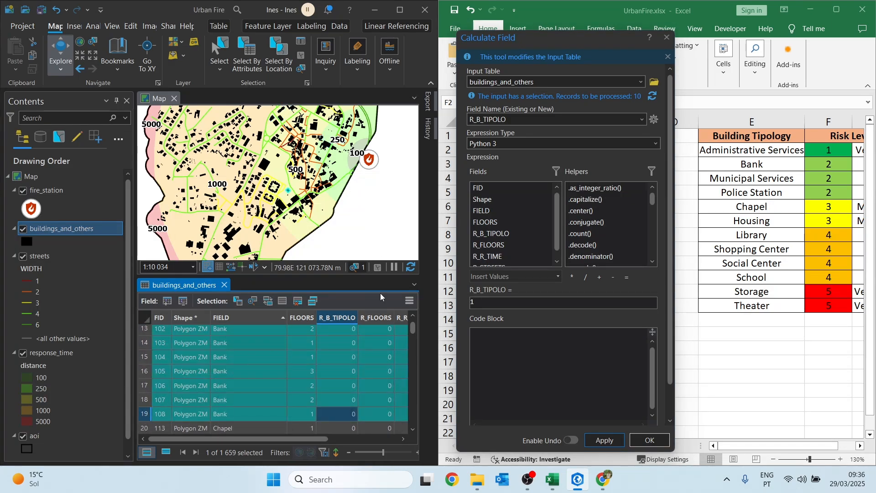
left_click_drag(496, 303, 457, 301)
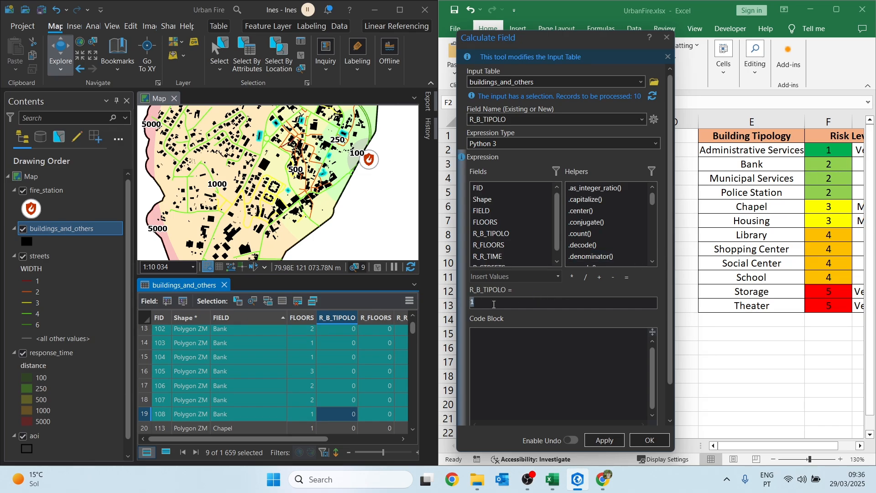
left_click(605, 439)
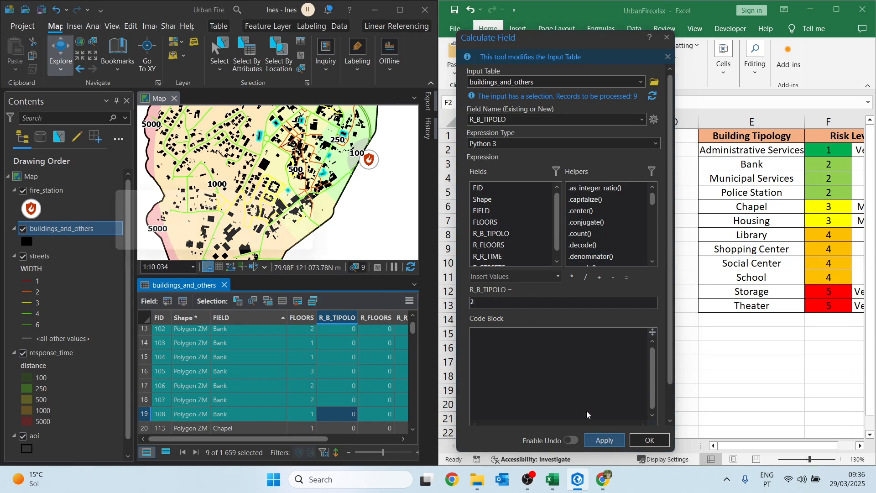
Step: Select all Chapel records in the attribute table and calculate their R_B_TIPOLO value as 3
scroll(310, 382, "down", 5)
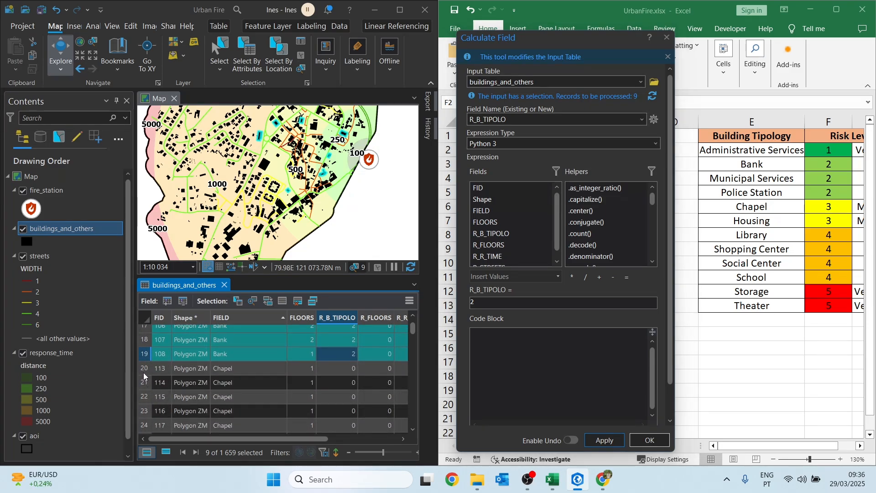
scroll(144, 373, "down", 3)
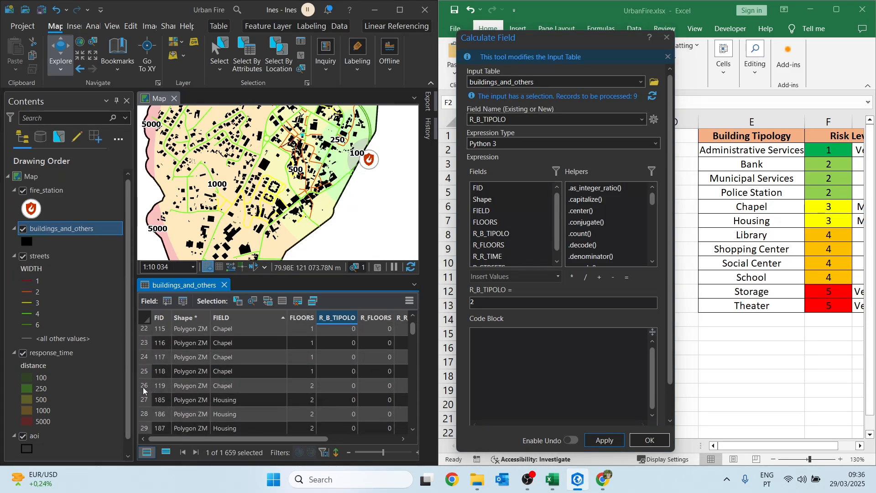
left_click(143, 387, "shift")
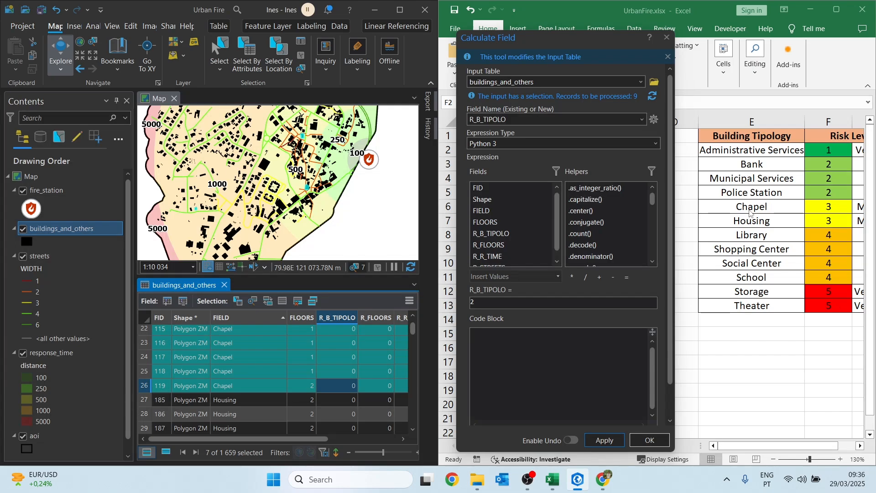
left_click(504, 301)
key("BackSpace")
type("3")
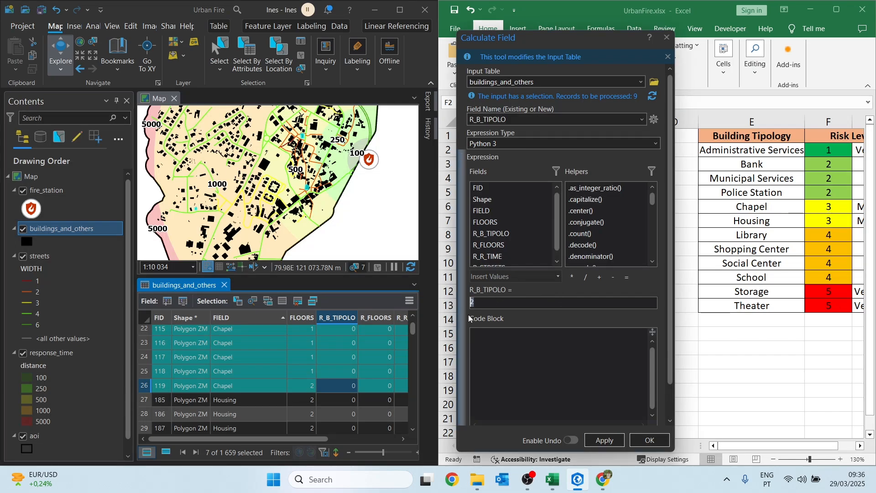
left_click(603, 441)
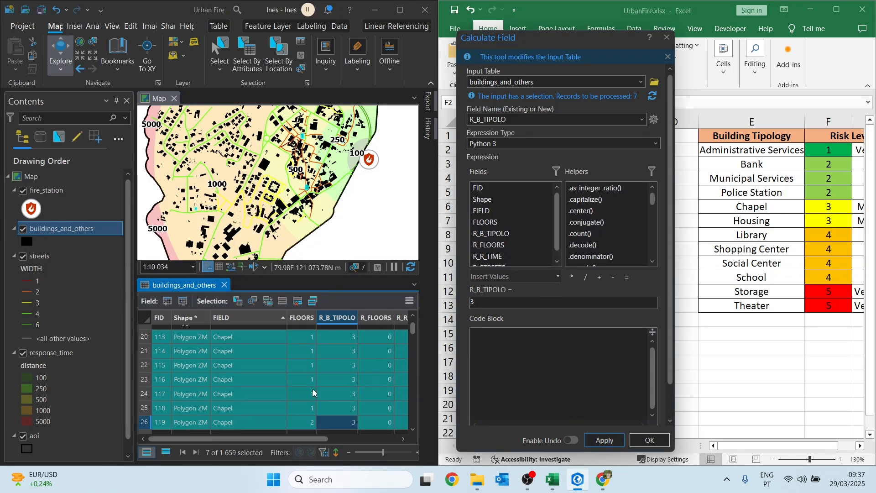
Step: Select every Housing record, from the first through the last, and calculate their R_B_TIPOLO value as 3
scroll(313, 389, "down", 1)
left_click(141, 369)
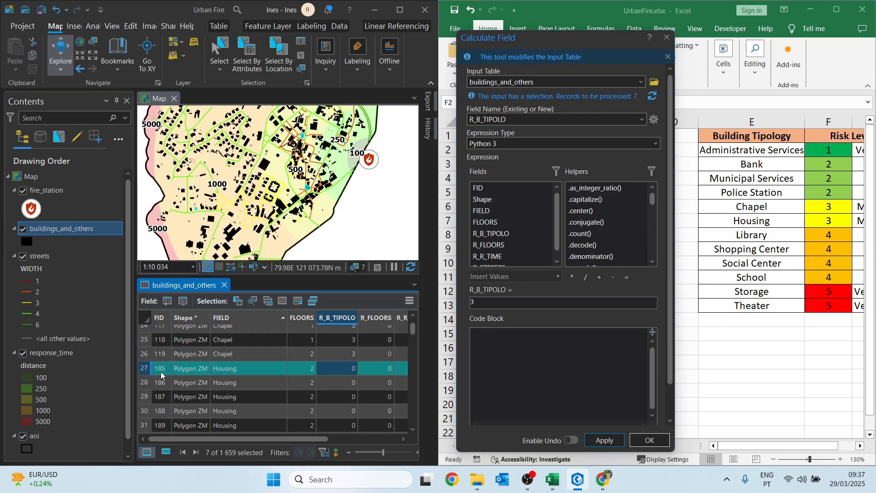
scroll(273, 383, "down", 4)
scroll(311, 379, "down", 20)
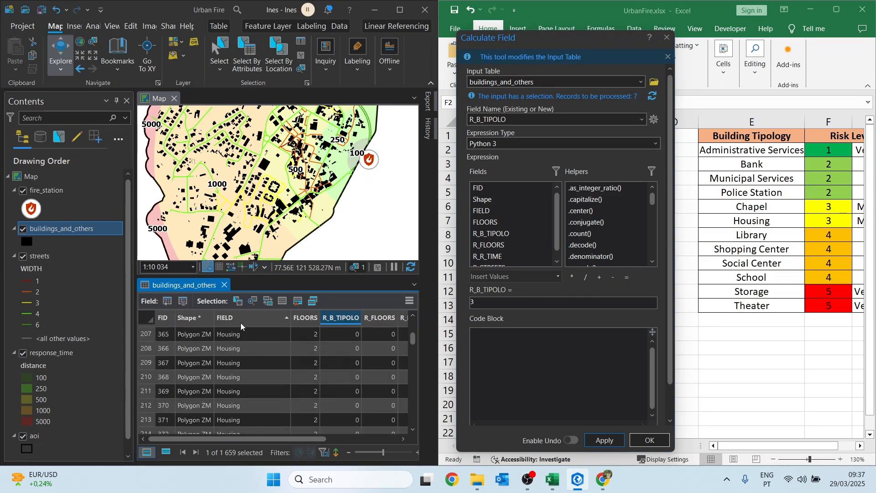
left_click_drag(413, 339, 414, 414)
scroll(297, 365, "up", 10)
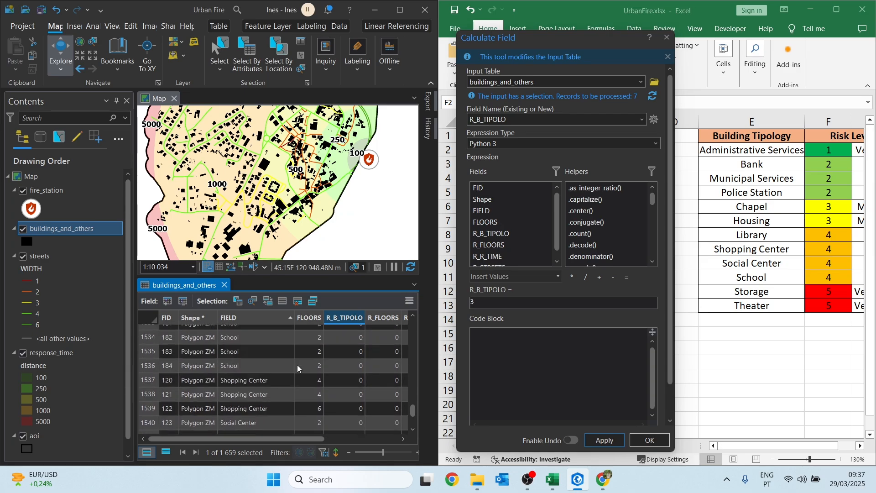
scroll(297, 364, "up", 6)
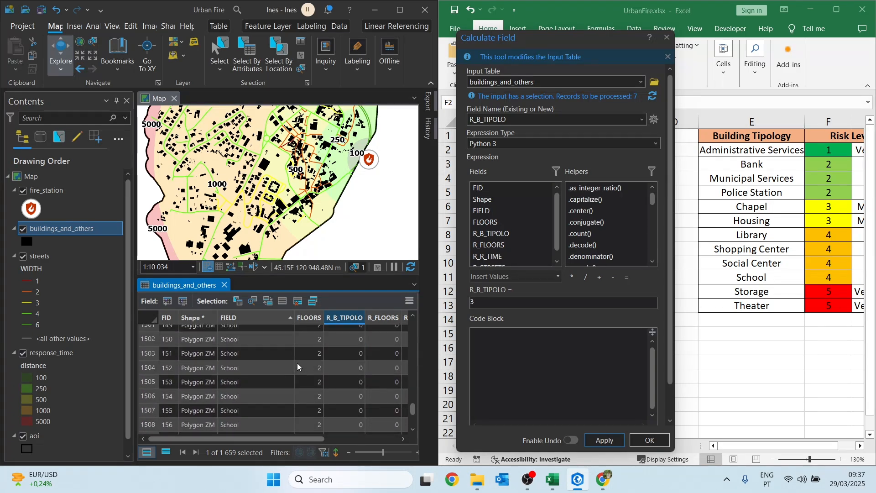
scroll(297, 362, "up", 1)
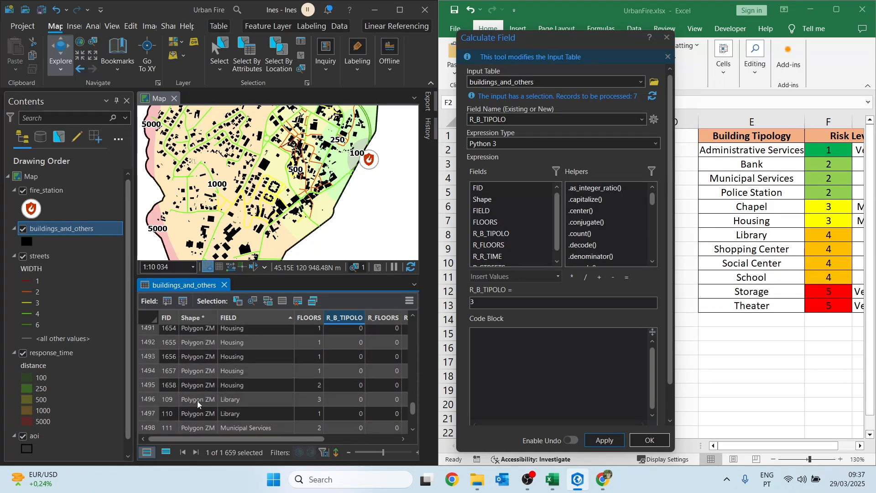
left_click(145, 388, "shift")
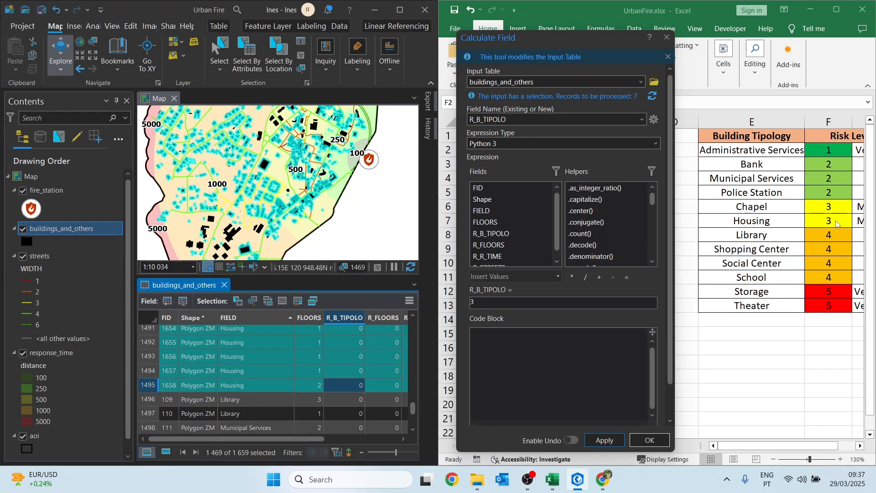
left_click(607, 439)
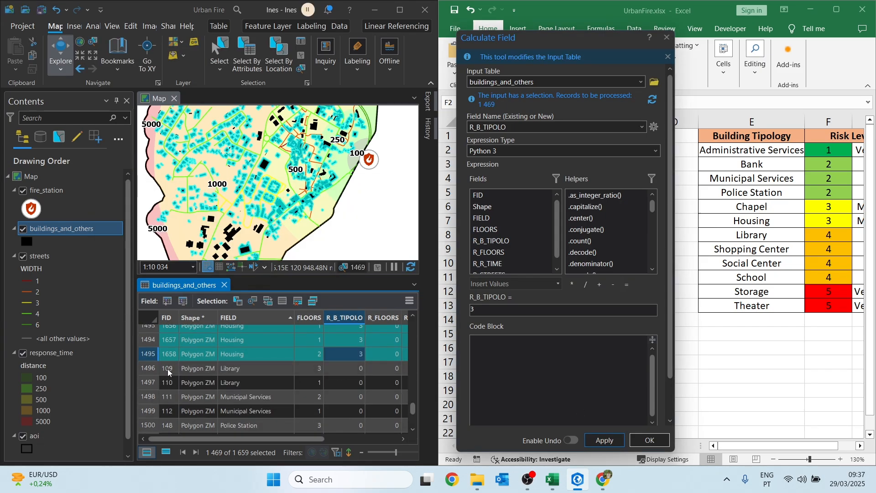
Step: Select the two Library records and enter 4 directly in each one's R_B_TIPOLO cell
left_click(147, 376, "shift")
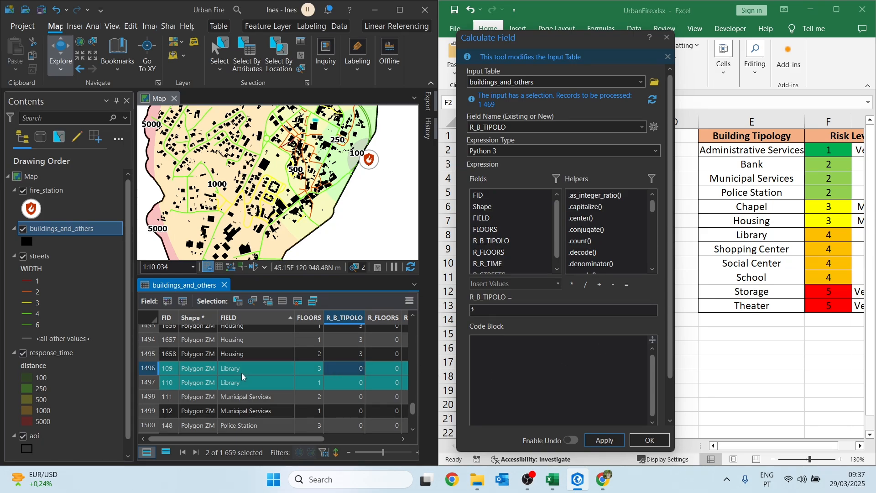
type("4")
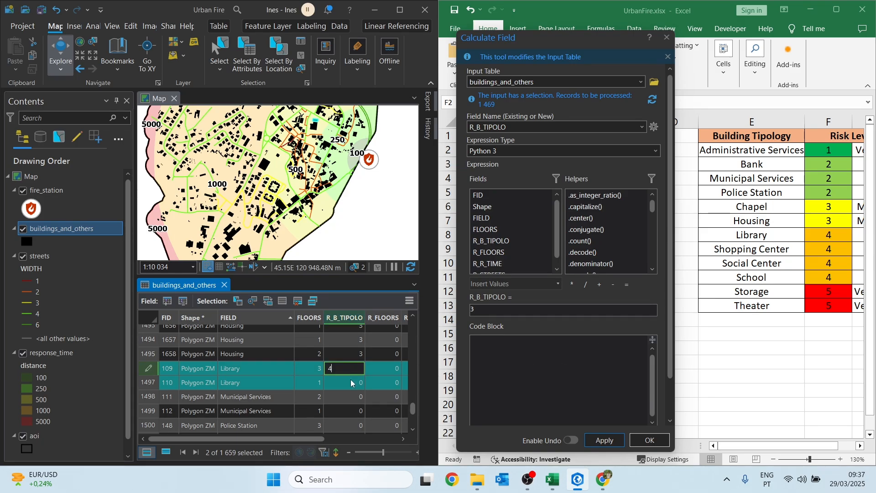
left_click(351, 379)
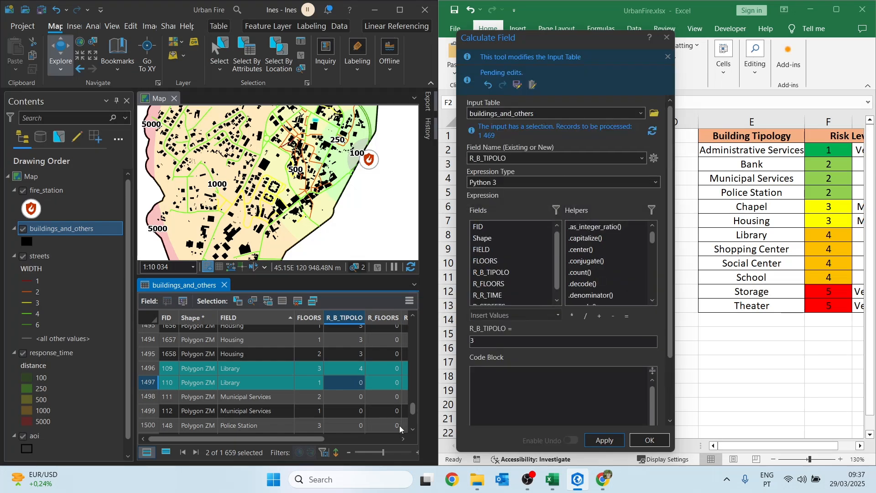
type("4")
key("Return")
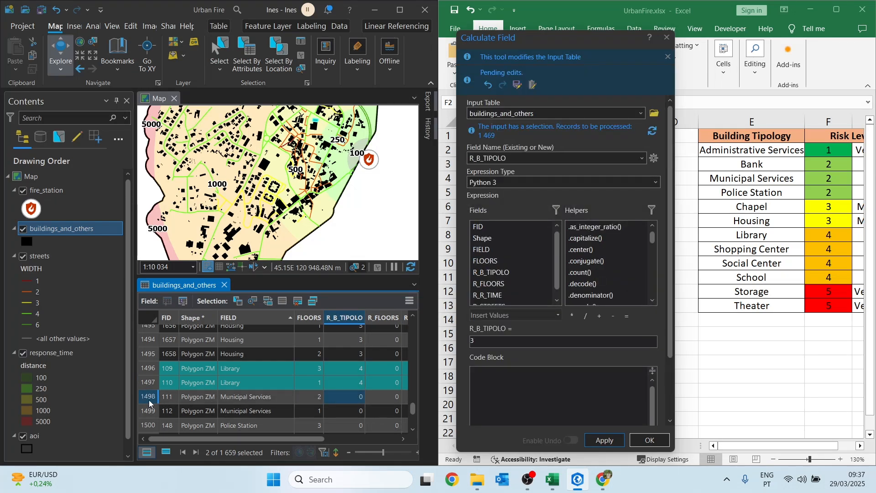
Step: Select the two Municipal Services records and enter 2 directly in each one's R_B_TIPOLO cell
left_click_drag(148, 400, 148, 412)
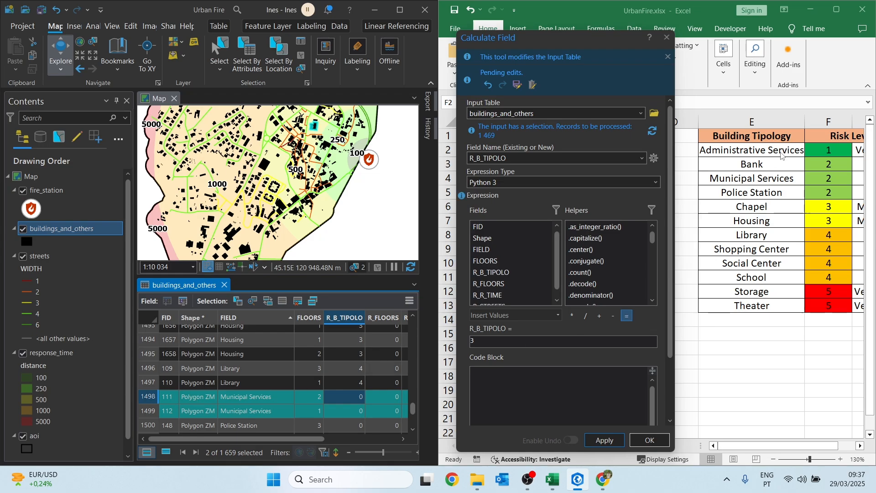
type("2")
left_click(349, 409)
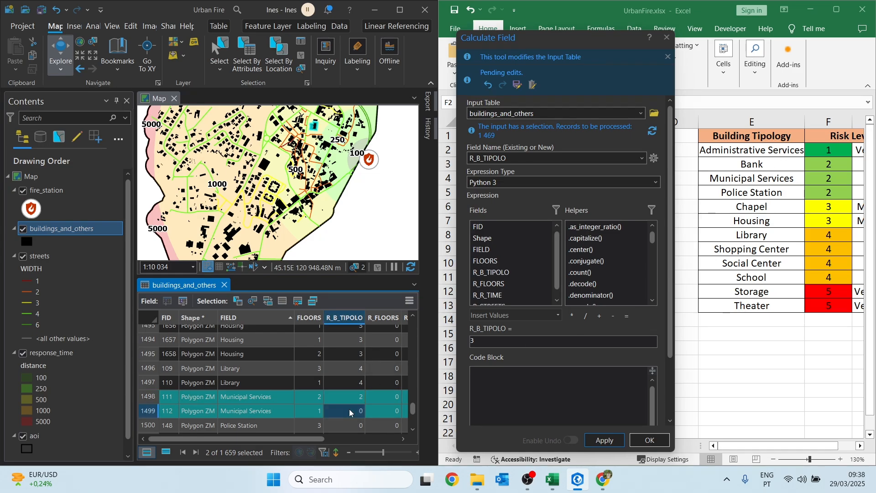
type("2")
key("Return")
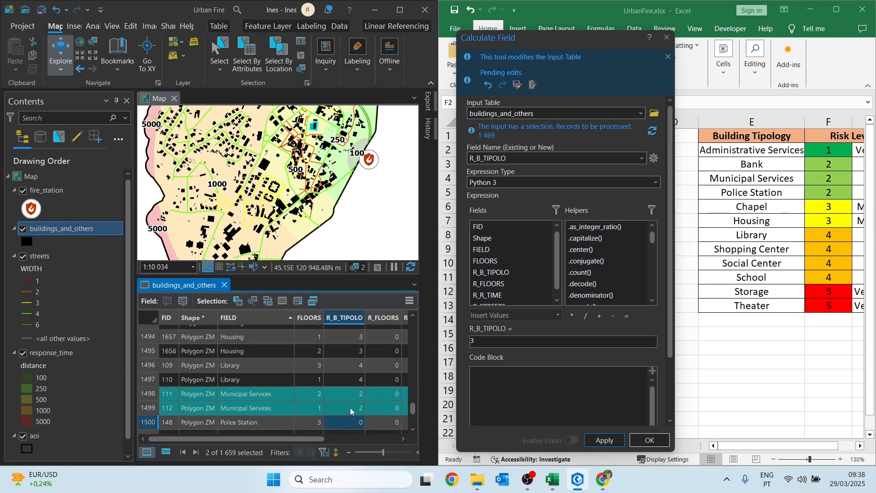
Step: Select the Police Station record and enter 2 directly in its R_B_TIPOLO cell
scroll(349, 406, "down", 2)
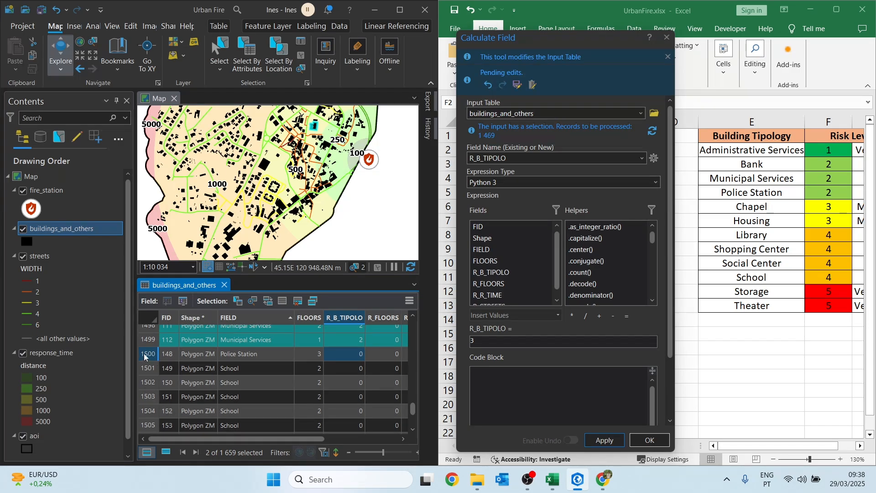
left_click(145, 353)
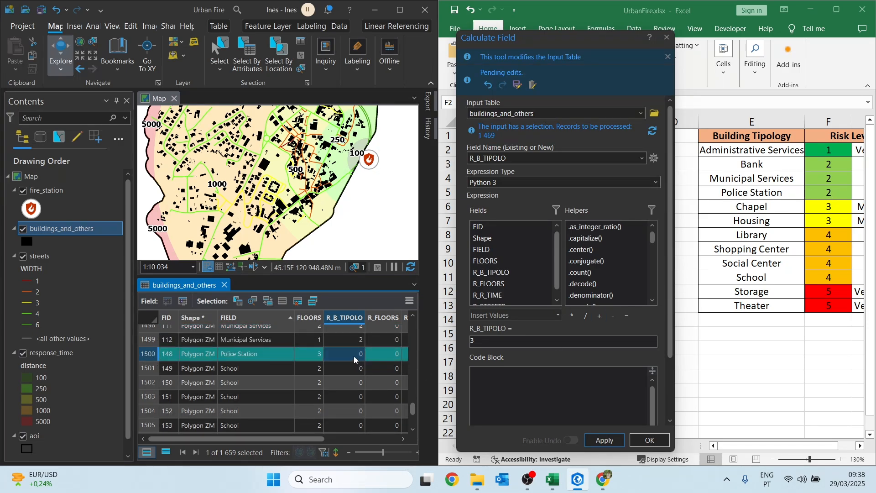
type("2")
key("Return")
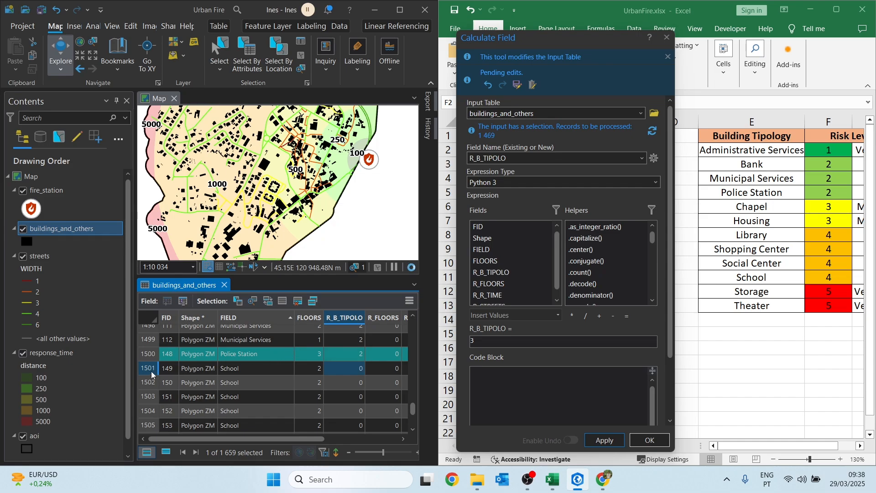
Step: Select every School record, from the first through the last, and calculate their R_B_TIPOLO value as 4
left_click(146, 368)
scroll(220, 379, "down", 2)
scroll(221, 379, "down", 5)
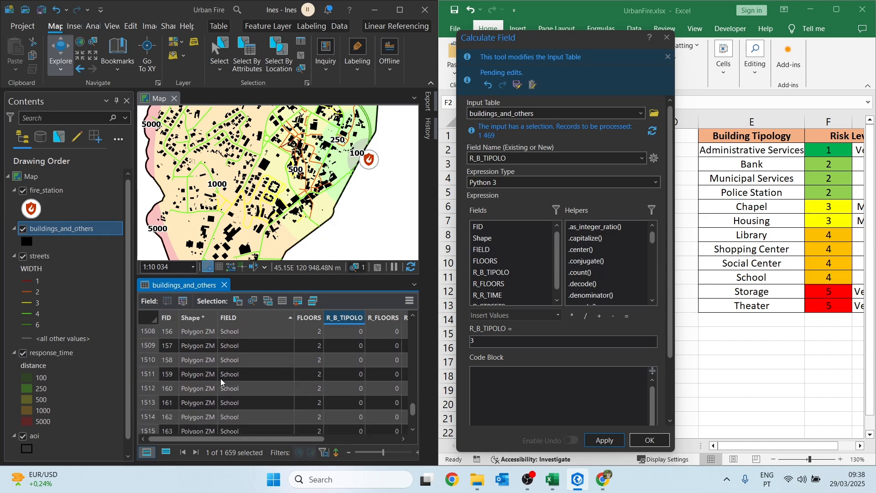
scroll(220, 379, "down", 4)
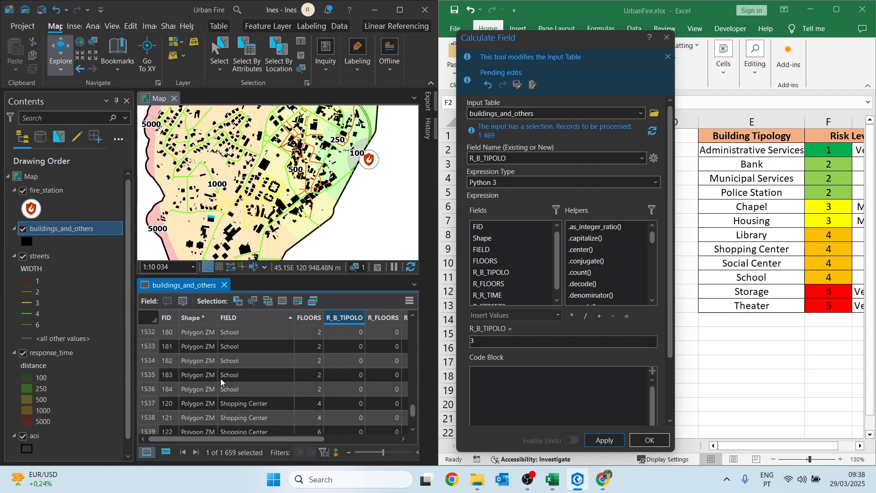
left_click(149, 389, "shift")
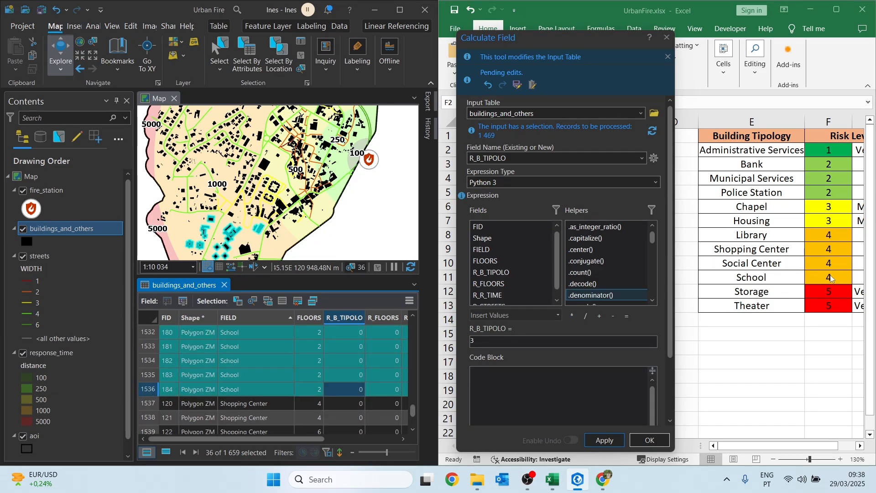
left_click_drag(501, 341, 467, 341)
type("4")
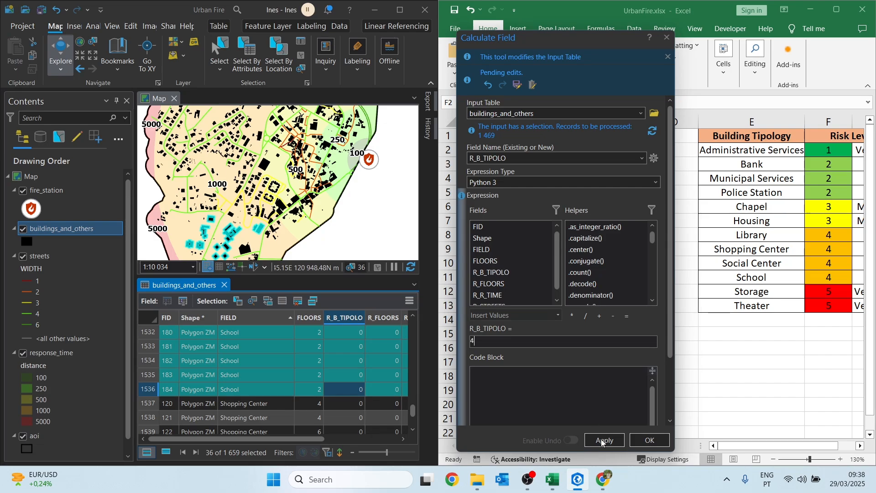
left_click(603, 440)
Step: Select the three Shopping Center records and calculate their R_B_TIPOLO value as 4
scroll(322, 398, "down", 1)
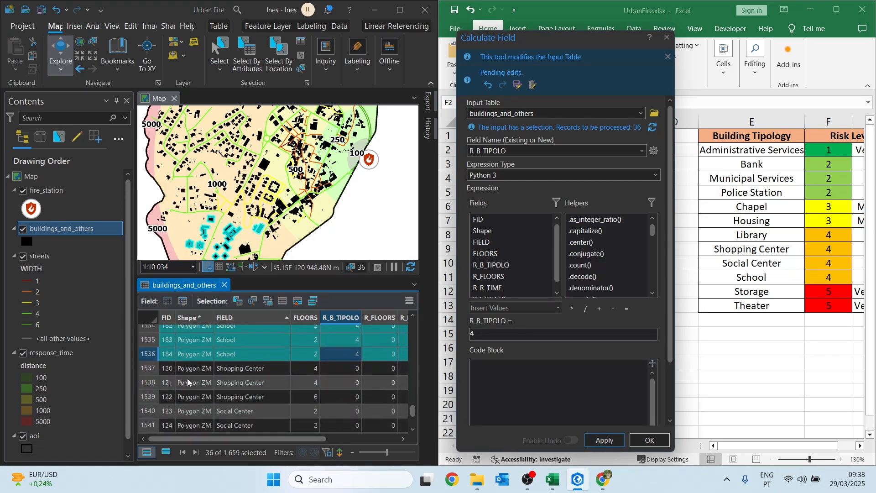
left_click_drag(147, 371, 144, 395)
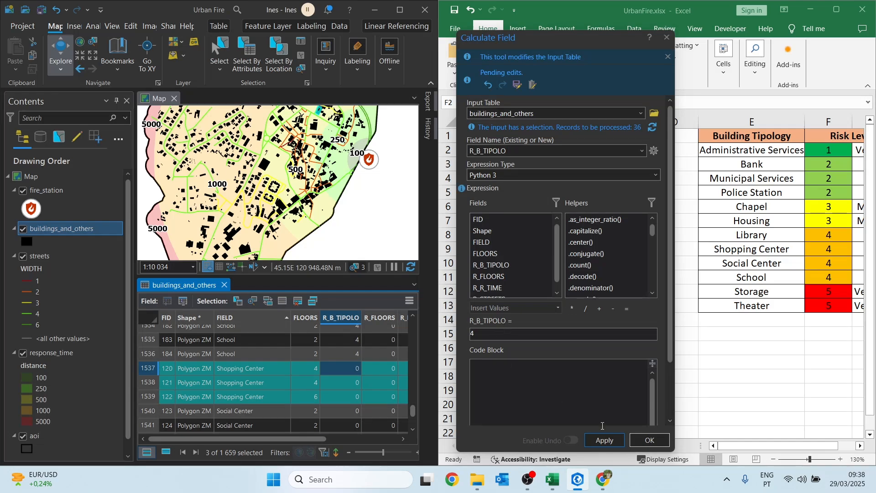
left_click(603, 440)
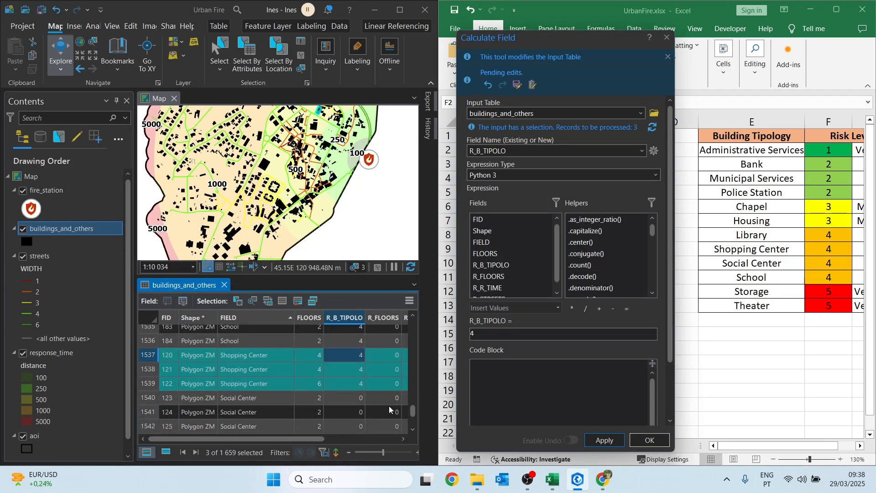
Step: Select all Social Center records in the attribute table and calculate their R_B_TIPOLO value as 4
scroll(172, 390, "down", 8)
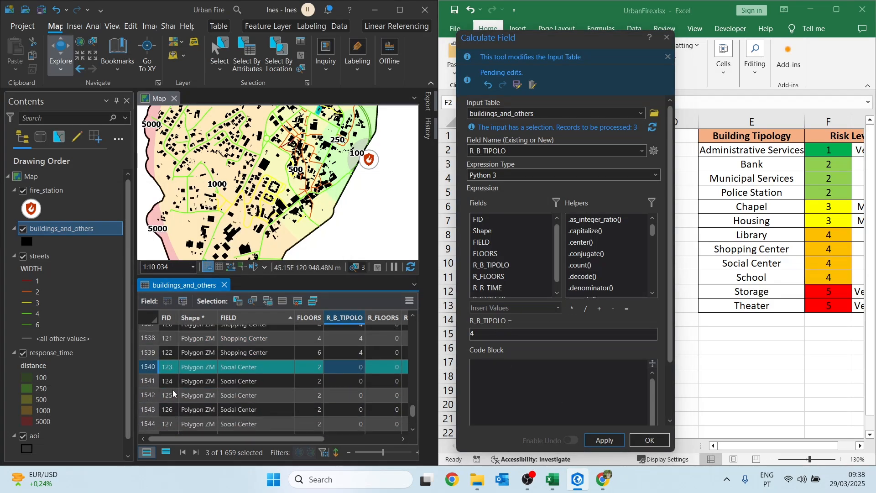
scroll(172, 389, "up", 2)
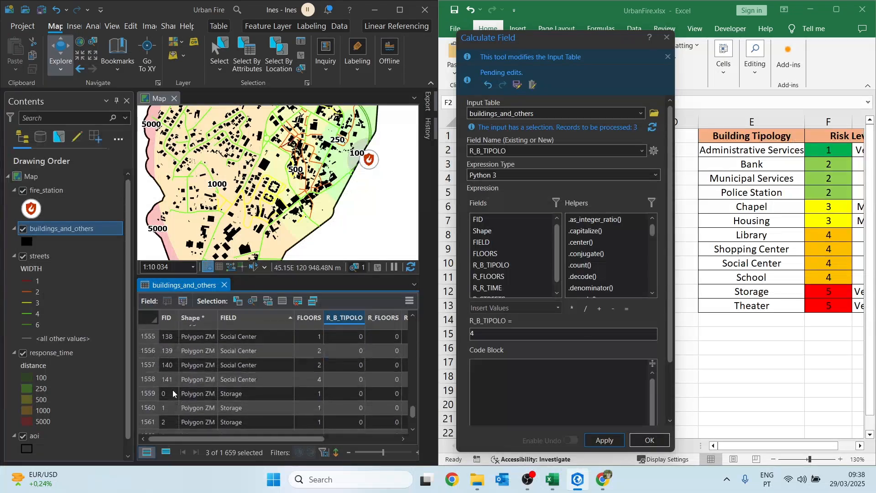
left_click(153, 380)
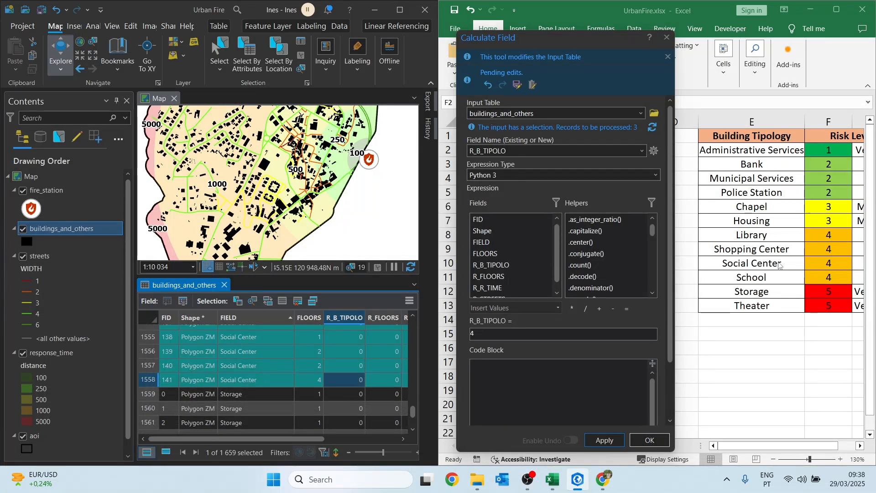
left_click(604, 440)
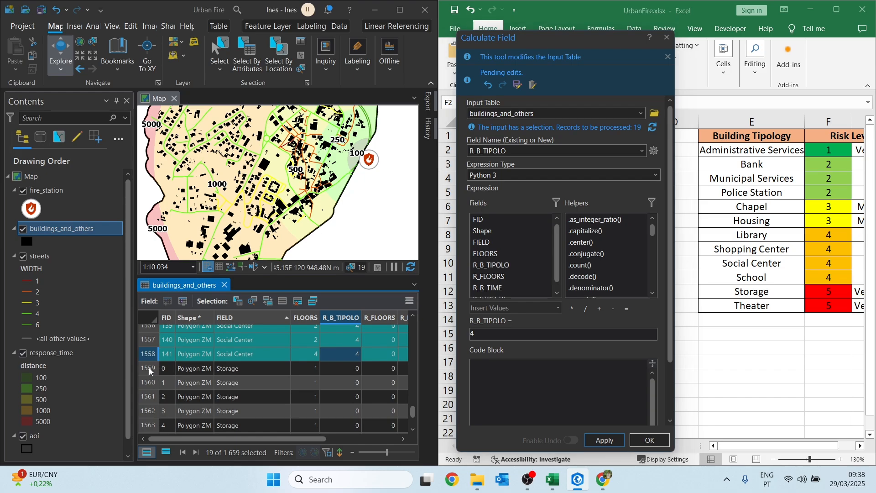
Step: Select every Storage record, from the first through the last, and calculate their R_B_TIPOLO value as 5
scroll(190, 372, "down", 7)
scroll(189, 374, "down", 20)
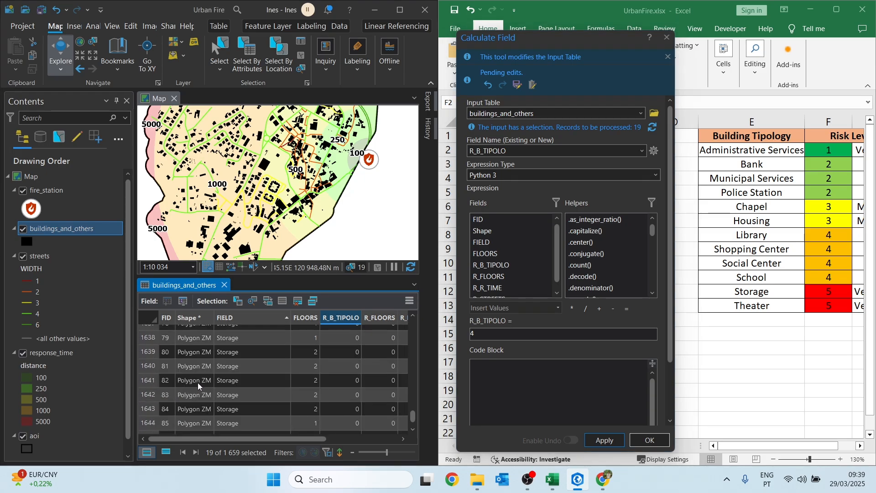
left_click(147, 398, "shift")
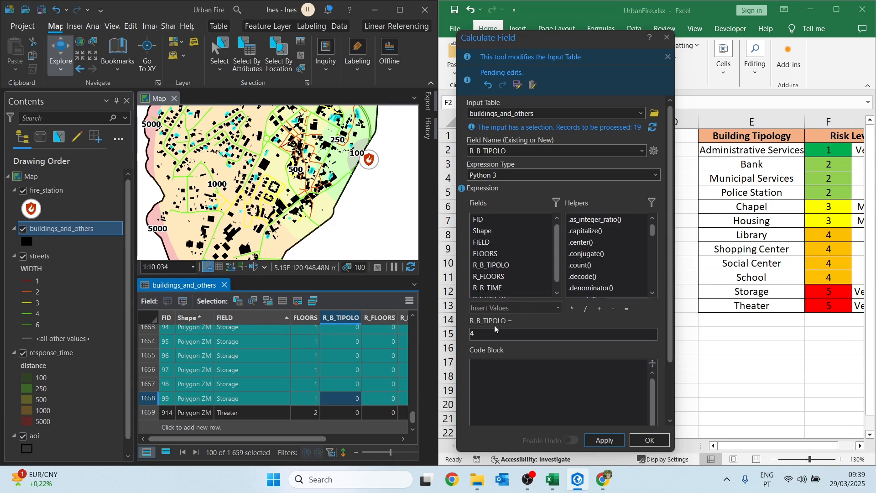
left_click_drag(497, 332, 449, 332)
type("5")
left_click(606, 440)
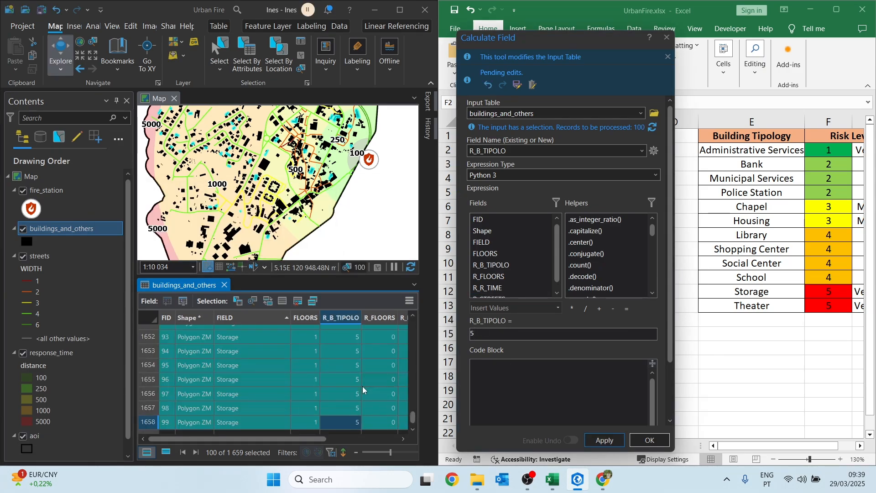
Step: Enter 5 directly in the Theater record's R_B_TIPOLO cell and clear the record selection
left_click(344, 411)
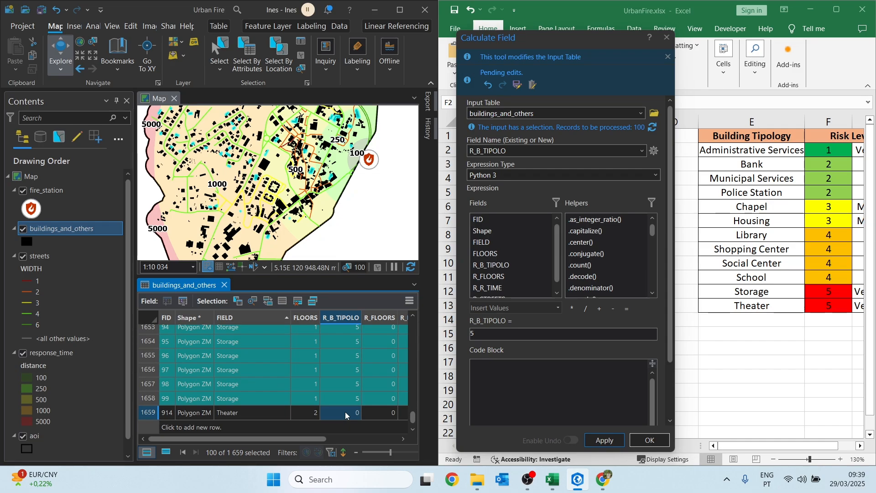
type("5")
key("Return")
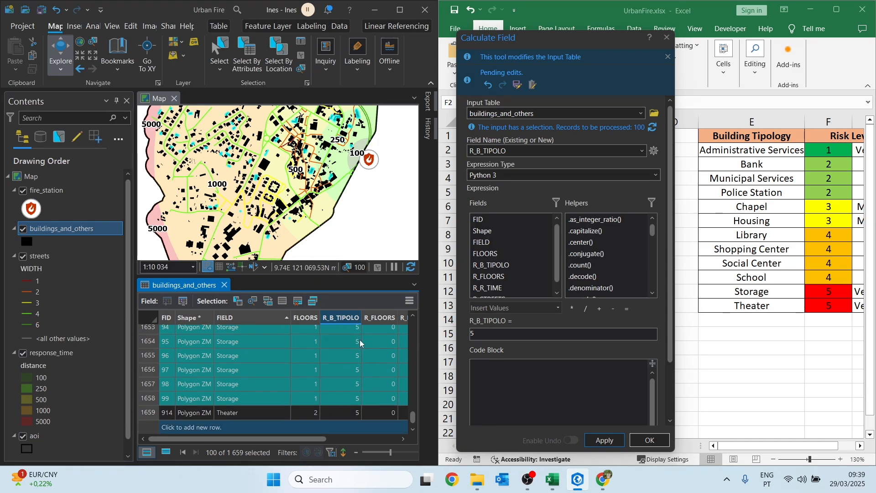
left_click(303, 57)
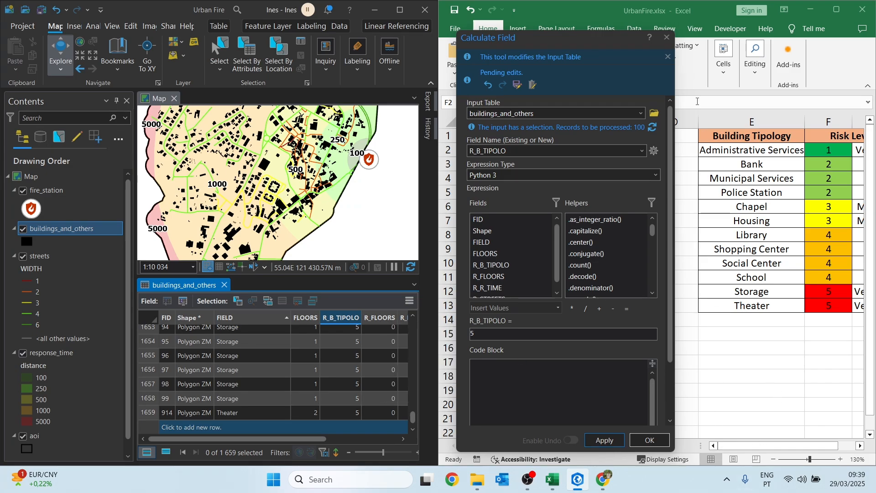
Step: Move the Calculate Field window off the Floors risk table and sort the attribute table by FLOORS in ascending order
left_click_drag(600, 41, 795, 45)
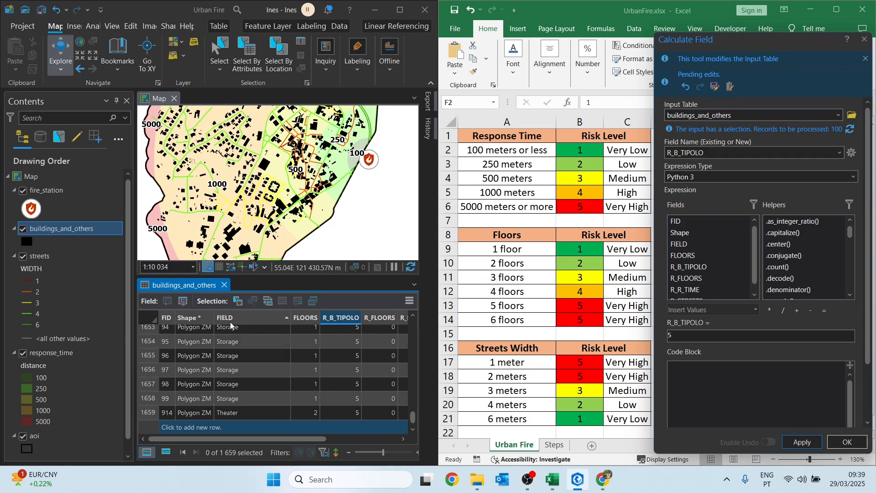
double_click(306, 316)
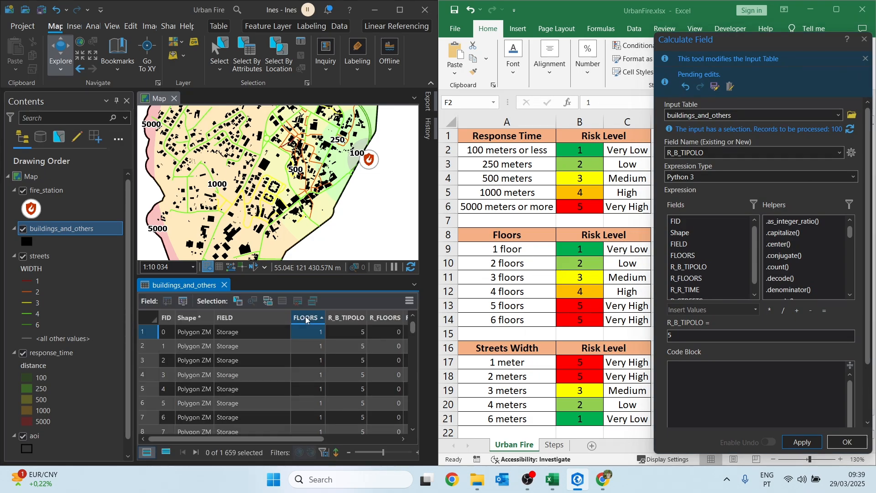
right_click(306, 316)
left_click(326, 241)
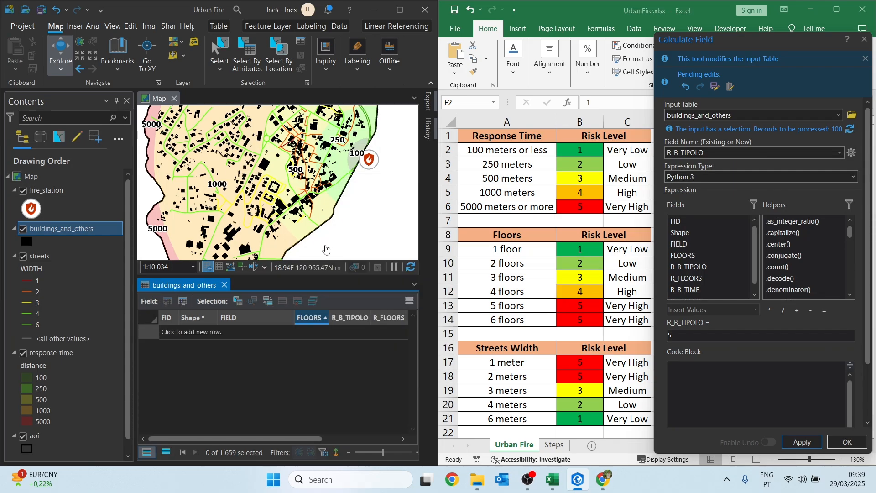
scroll(322, 351, "down", 20)
scroll(308, 347, "up", 9)
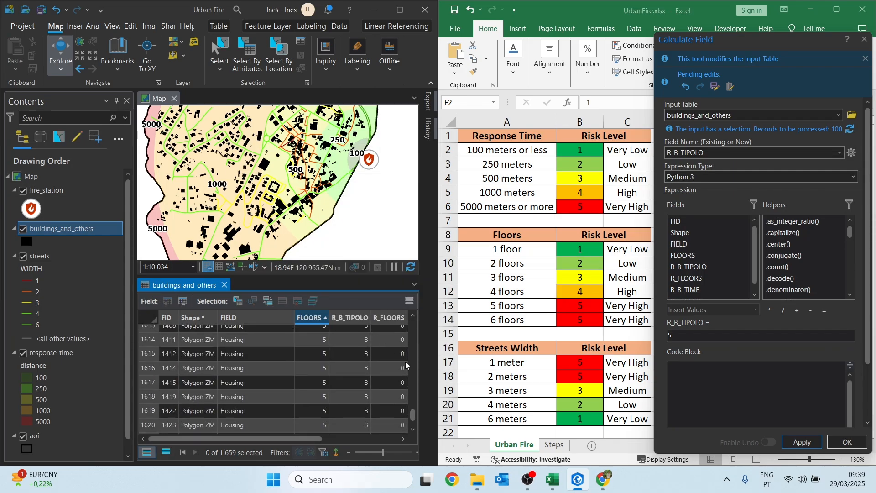
Step: Select every record with 1 floor, from the first through the last, and calculate their R_FLOORS value as 1
left_click_drag(411, 403, 415, 304)
left_click(142, 333)
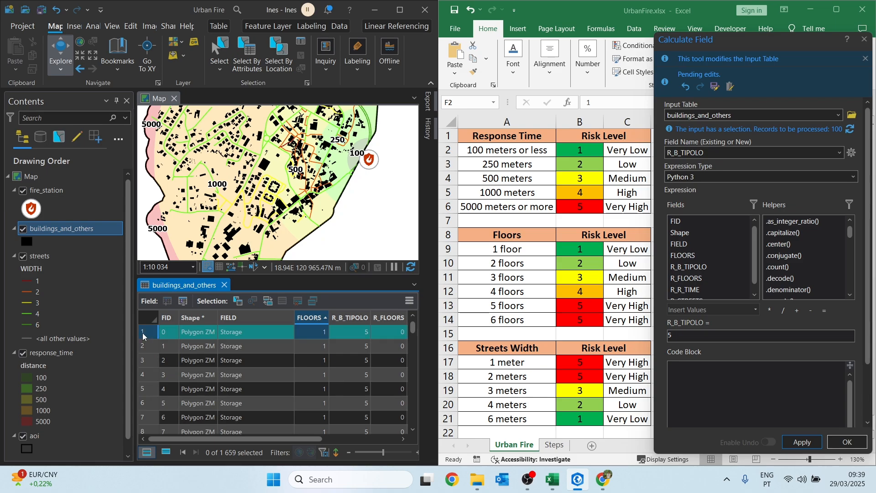
scroll(371, 345, "down", 10)
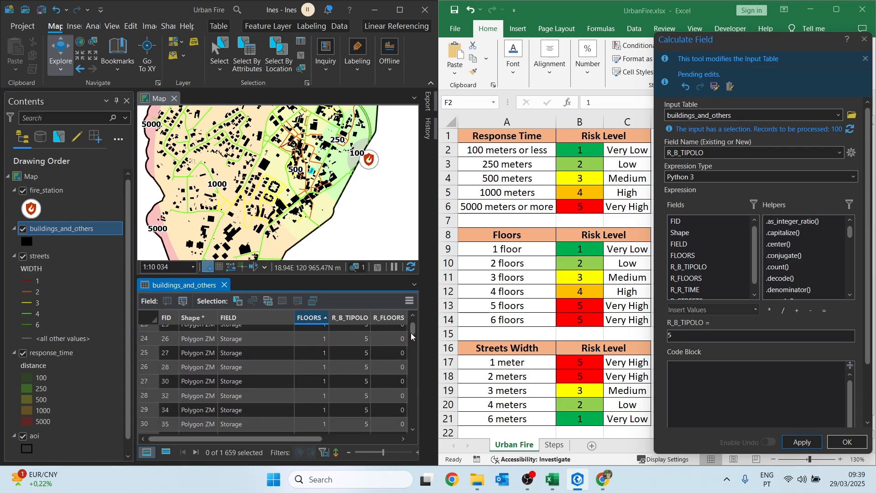
left_click_drag(413, 329, 412, 377)
scroll(374, 374, "up", 1)
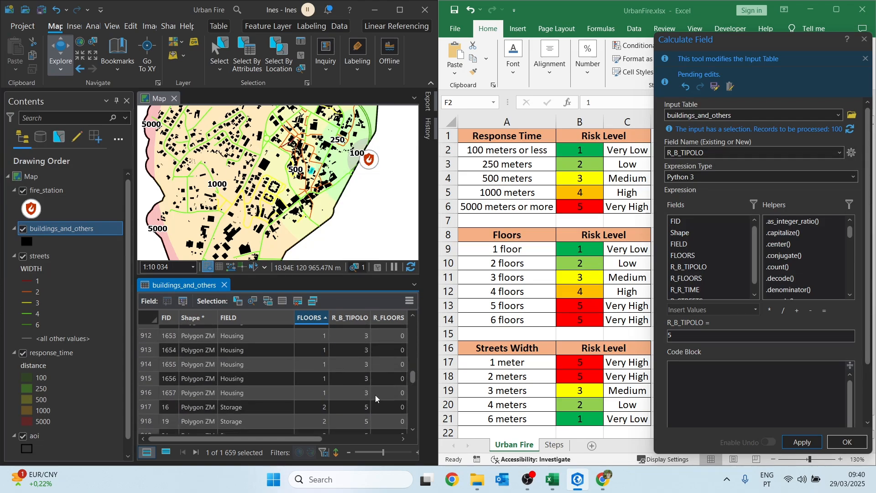
left_click(147, 393, "shift")
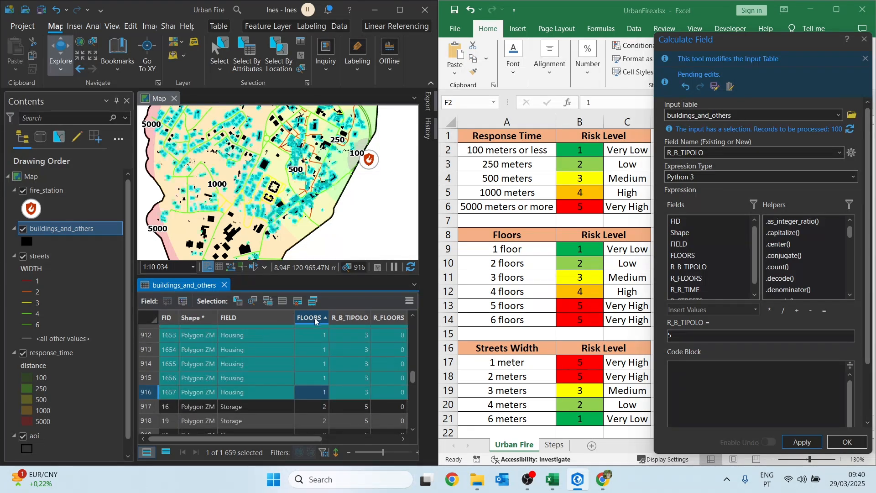
right_click(389, 316)
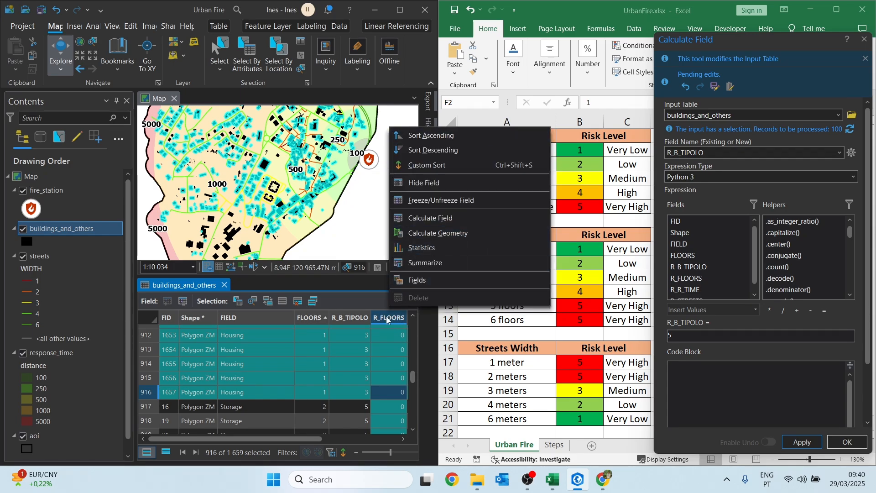
left_click(442, 218)
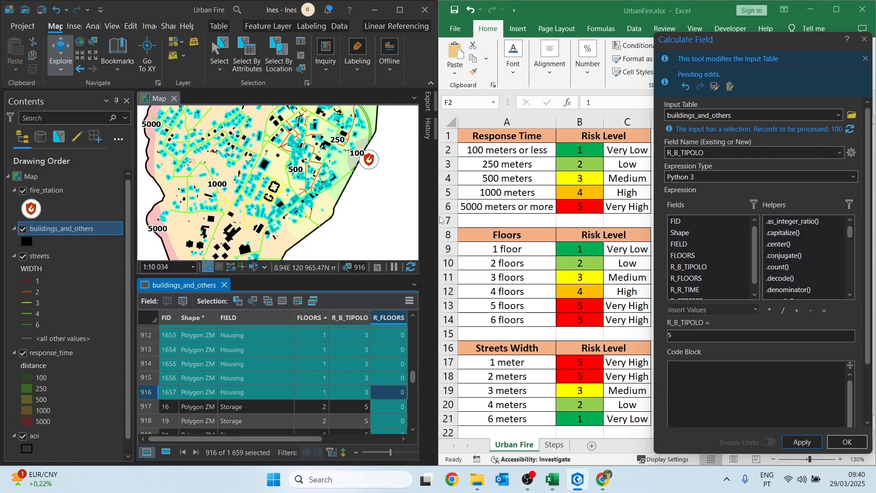
left_click(866, 43)
left_click_drag(529, 31, 759, 45)
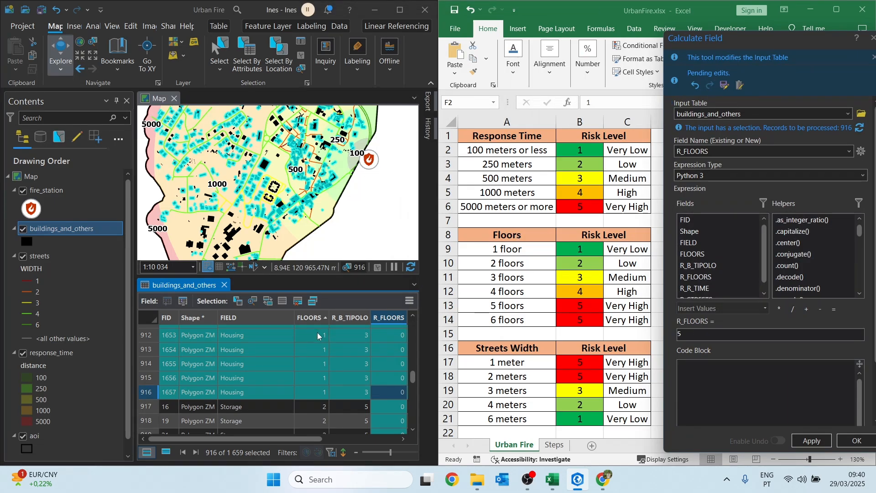
double_click(696, 330)
type("1")
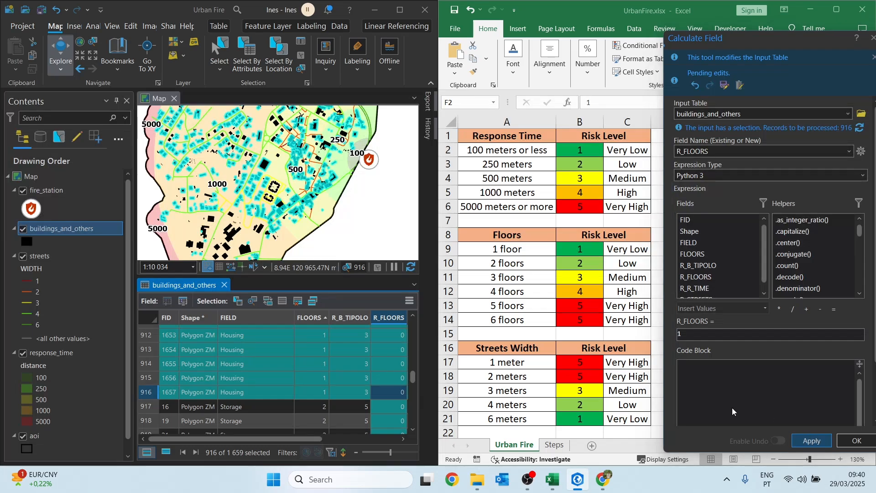
left_click(812, 441)
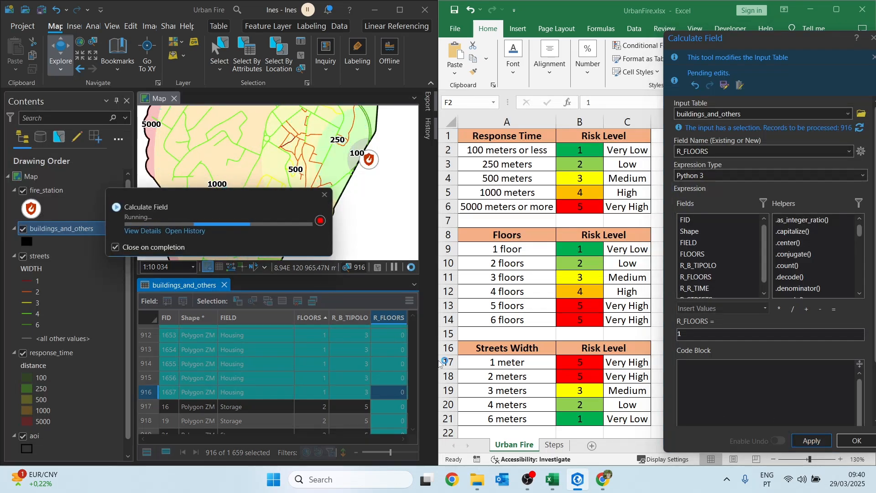
Step: Select every record with 2 floors, from the first through the last, and calculate their R_FLOORS value as 2
scroll(182, 379, "down", 8)
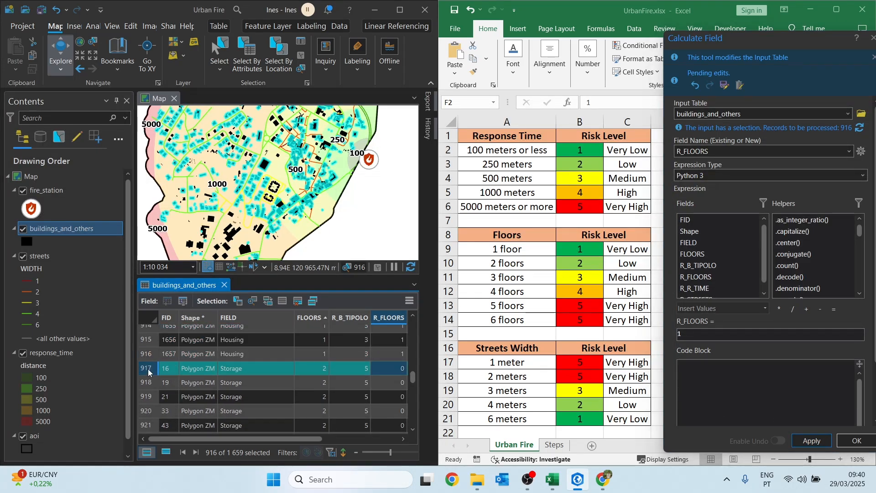
scroll(208, 387, "down", 20)
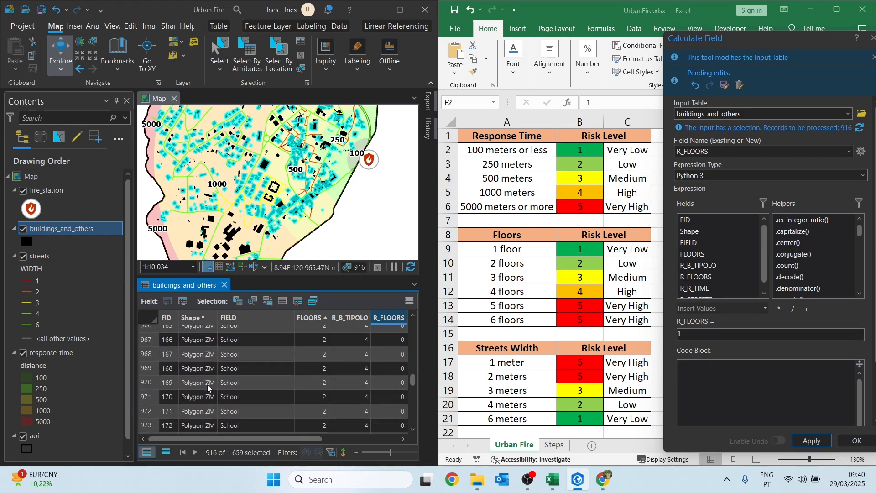
scroll(208, 386, "down", 20)
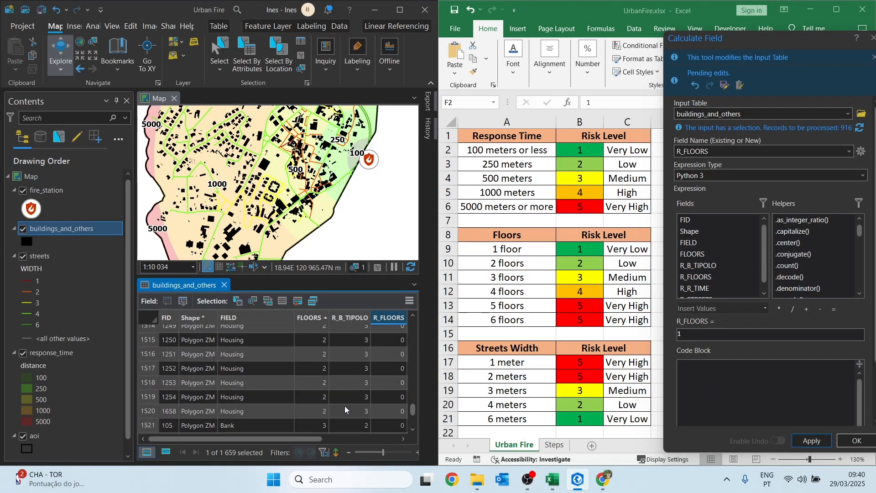
left_click(145, 412, "shift")
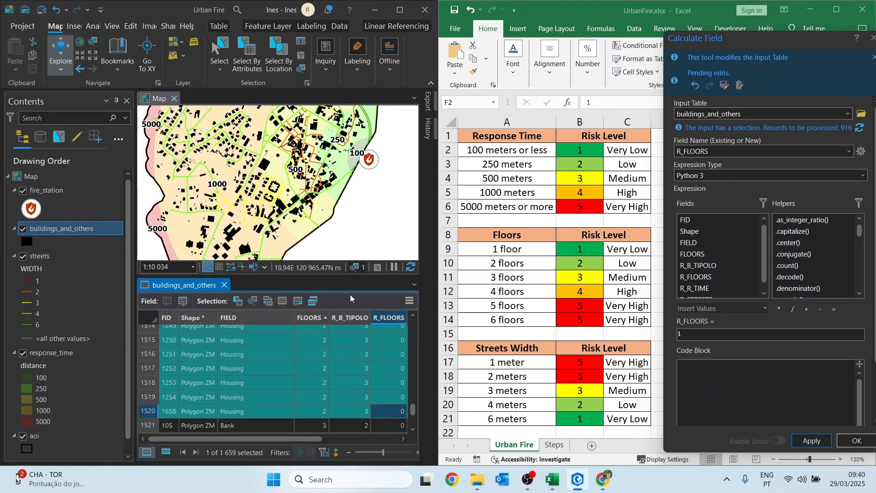
right_click(390, 317)
left_click(405, 321)
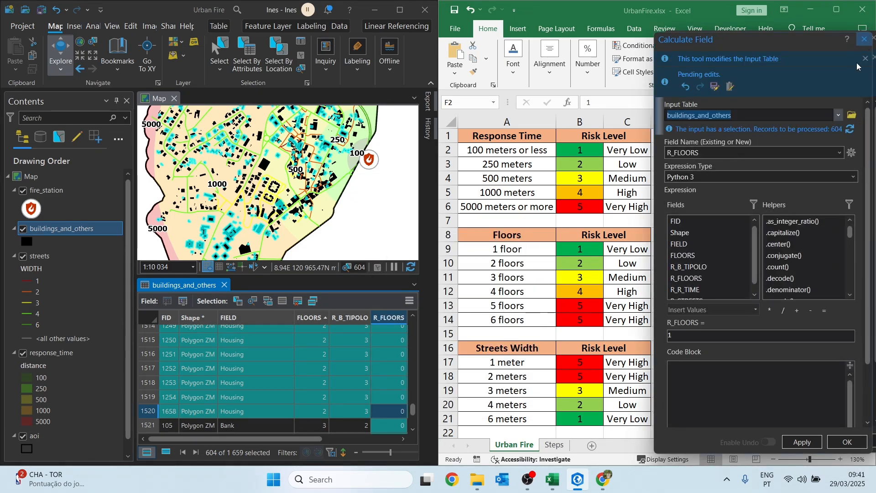
left_click(862, 38)
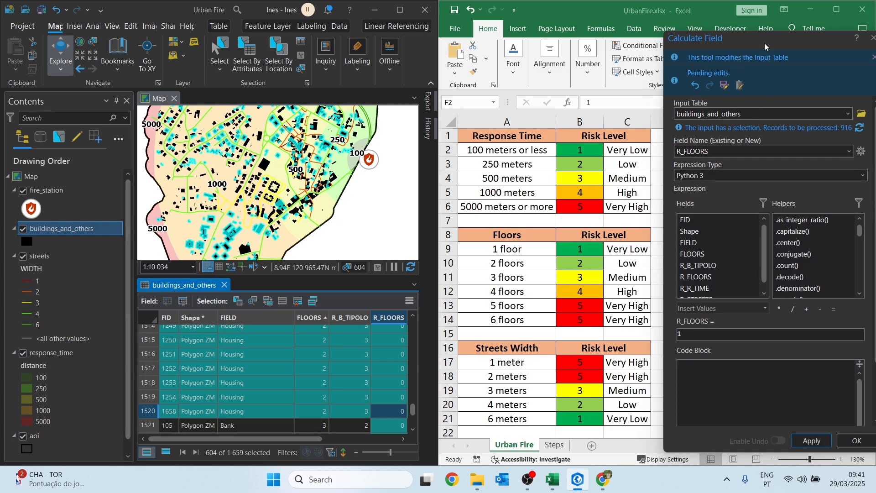
left_click_drag(765, 43, 728, 34)
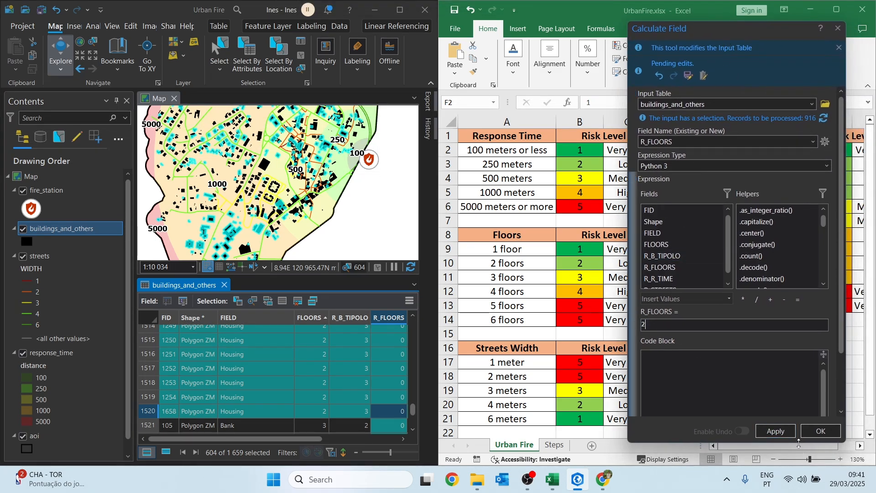
left_click(775, 431)
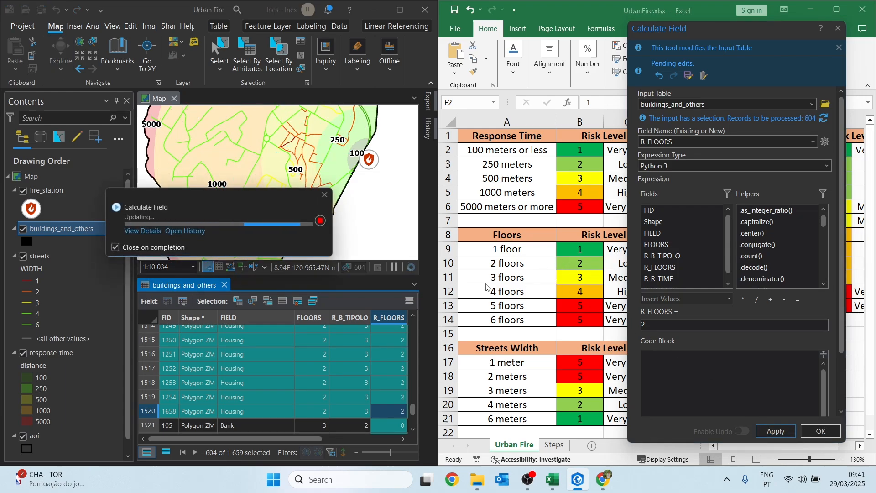
Step: Select every record with 3 floors, from the first through the last, and calculate their R_FLOORS value as 3
scroll(357, 392, "down", 2)
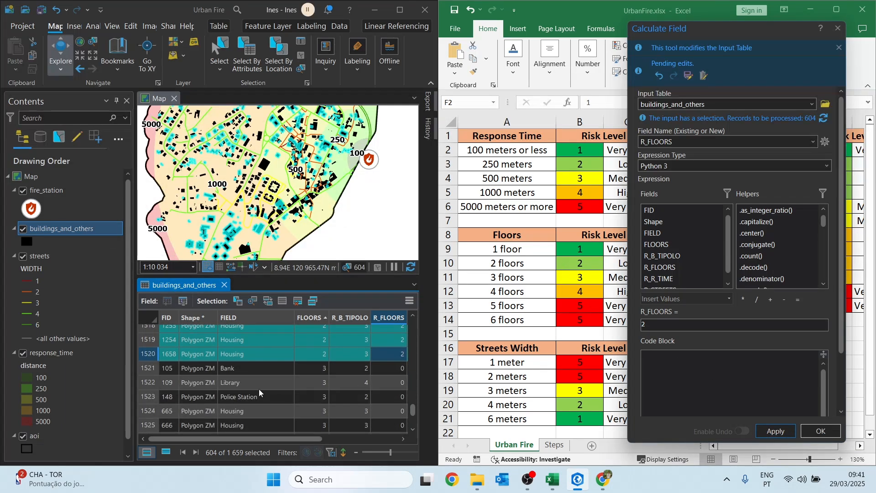
left_click(143, 368)
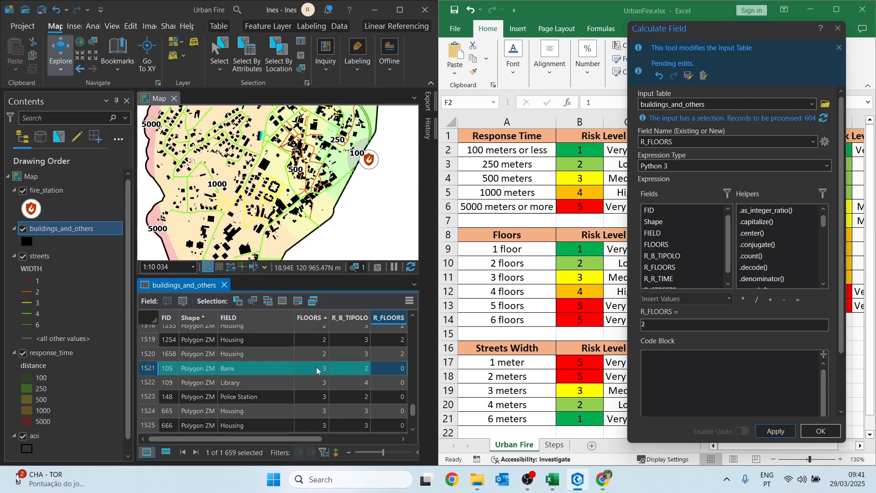
scroll(261, 376, "down", 4)
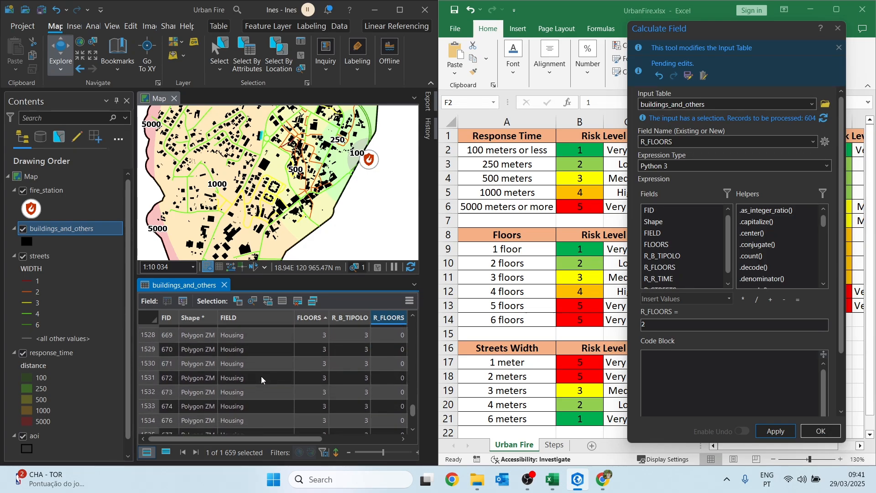
scroll(267, 380, "up", 1)
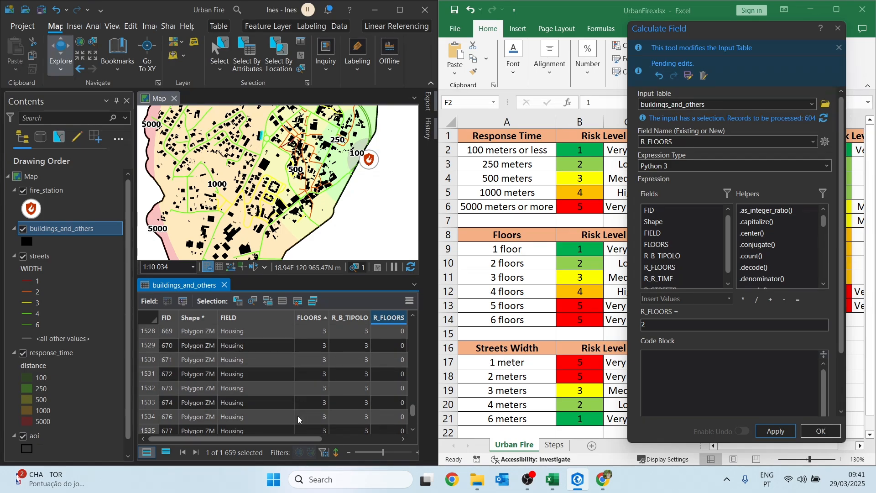
scroll(297, 414, "down", 2)
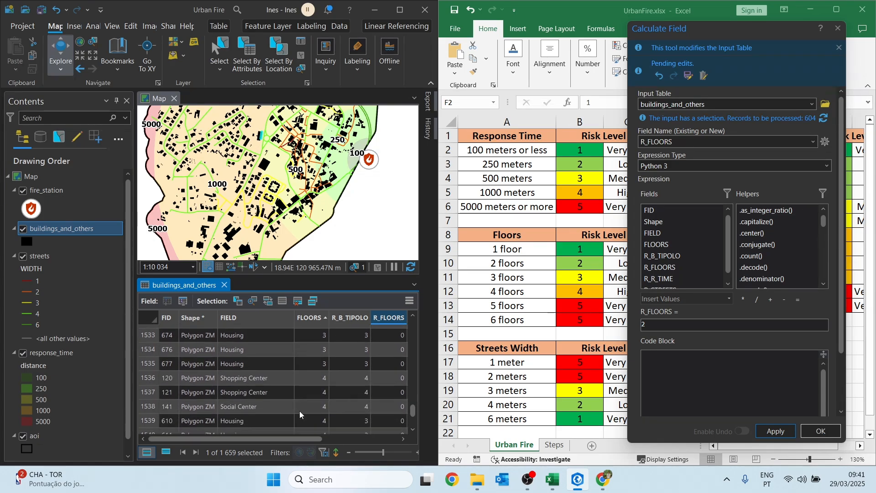
left_click(149, 363, "shift")
left_click_drag(652, 324, 622, 330)
left_click(771, 432)
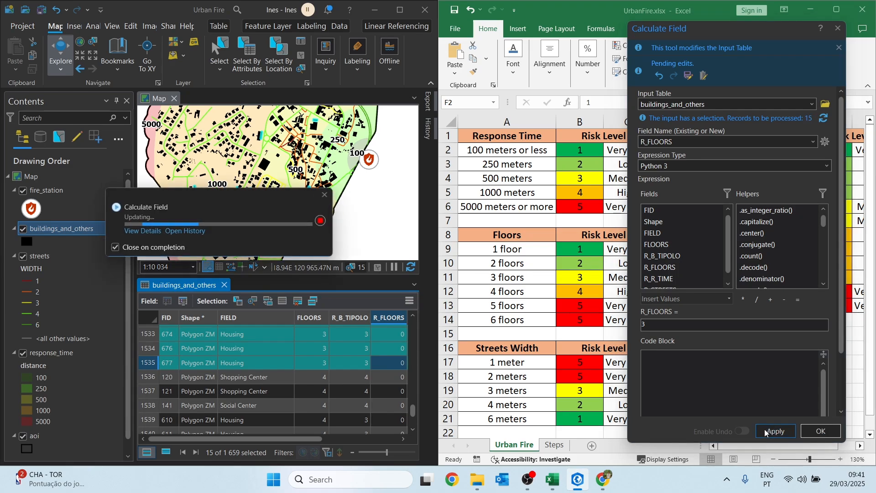
Step: Select every record with 4 floors, from the first through the last, and calculate their R_FLOORS value as 4
left_click(148, 371)
scroll(149, 371, "down", 2)
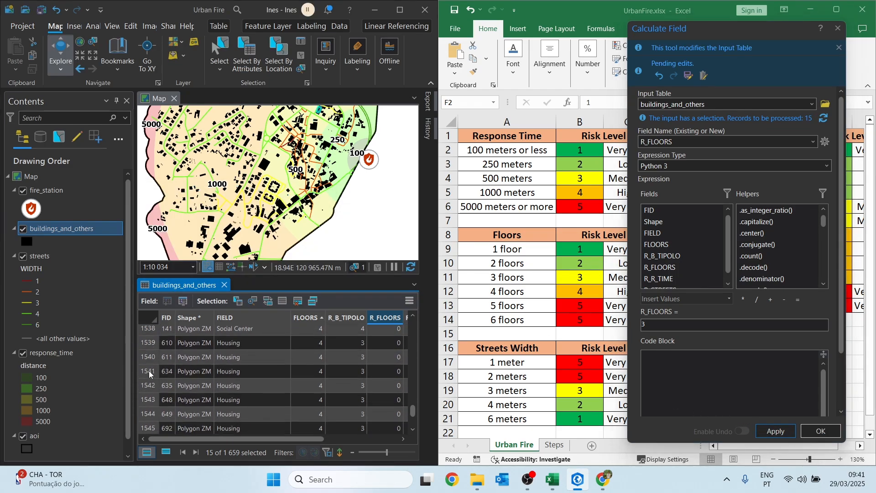
scroll(148, 371, "down", 4)
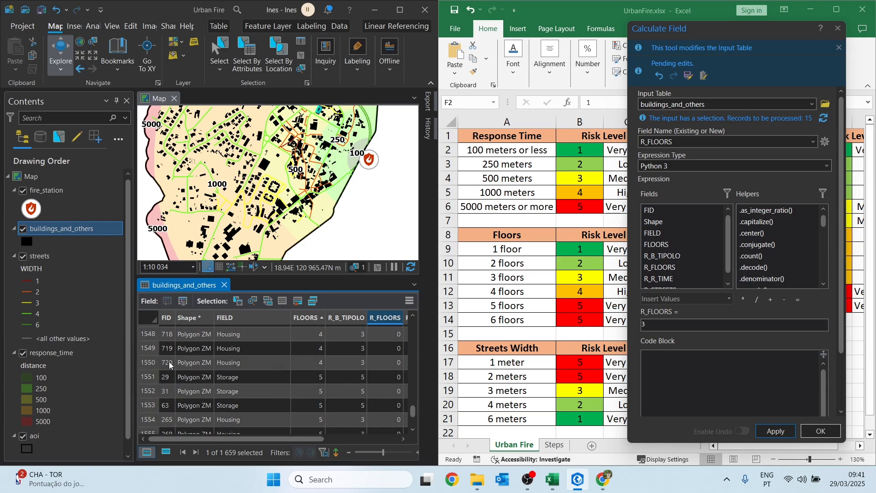
left_click(152, 362, "shift")
right_click(385, 317)
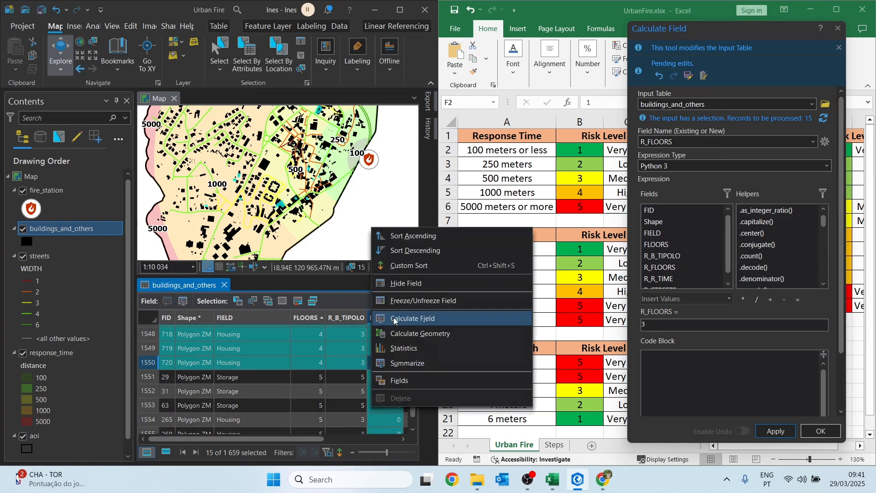
left_click(402, 319)
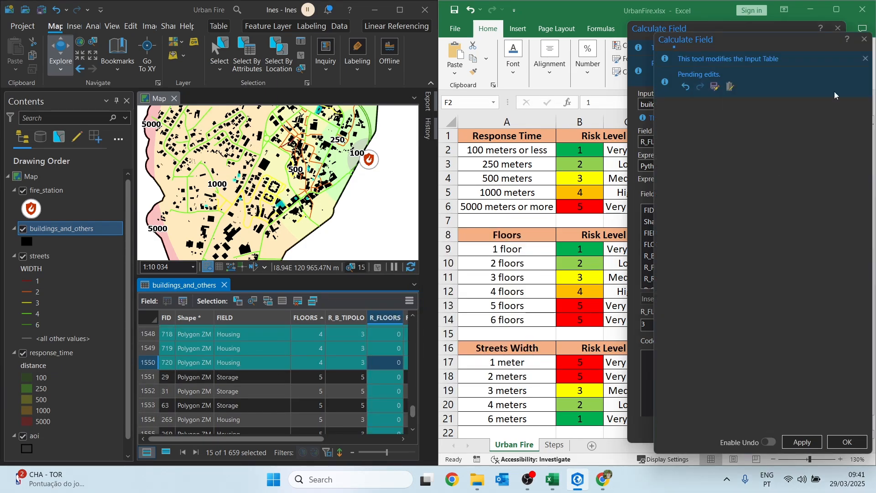
left_click(865, 40)
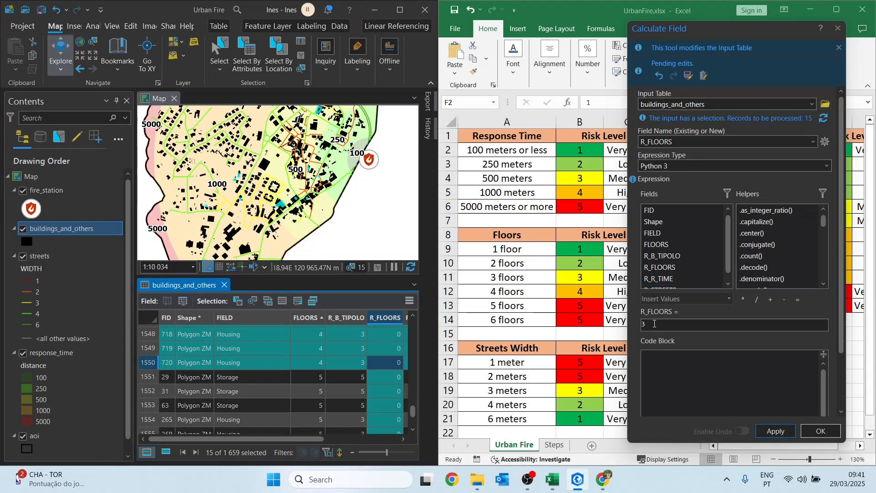
left_click_drag(650, 324, 633, 324)
type("4")
left_click(759, 429)
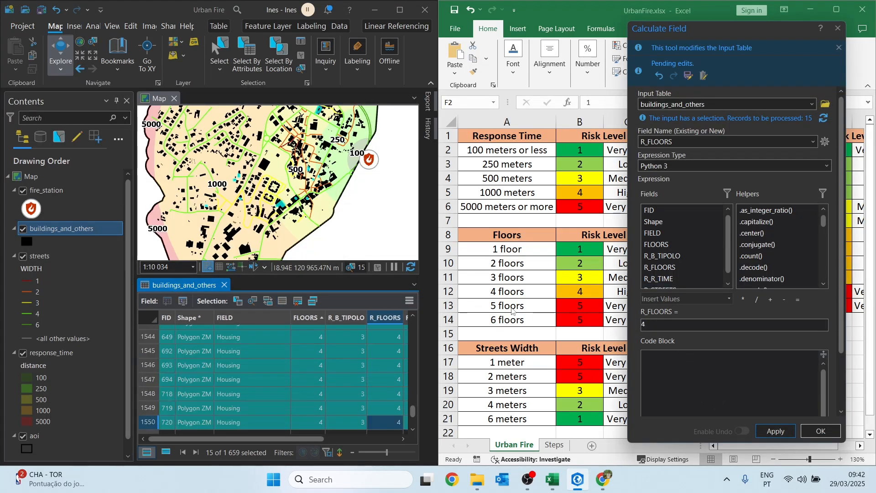
Step: Calculate the R_FLOORS value as 5 for all records with 5 or 6 floors, and clear the record selection
scroll(319, 388, "down", 2)
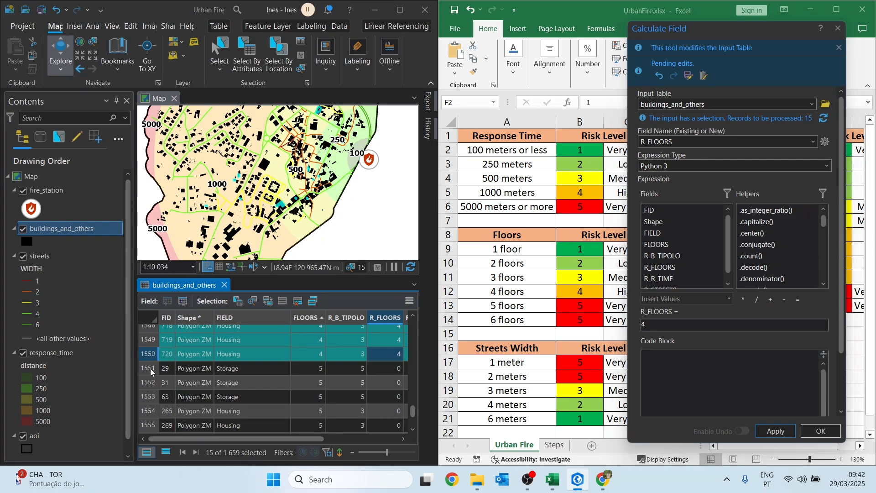
left_click(150, 368)
scroll(315, 390, "down", 20)
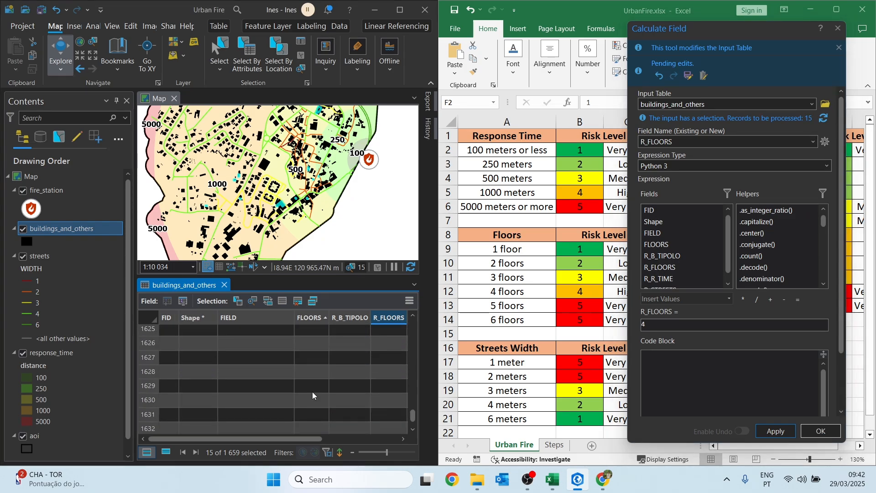
scroll(305, 393, "down", 1)
left_click(151, 412)
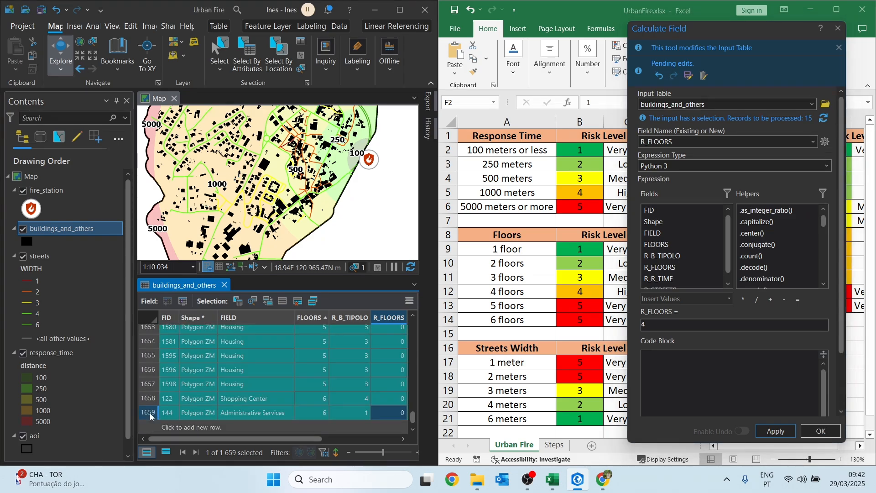
right_click(387, 318)
left_click(407, 322)
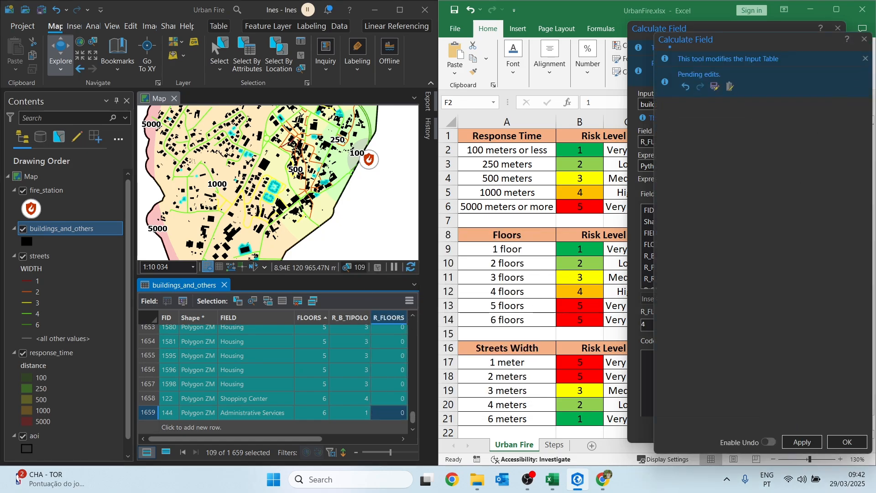
left_click(866, 40)
type("5")
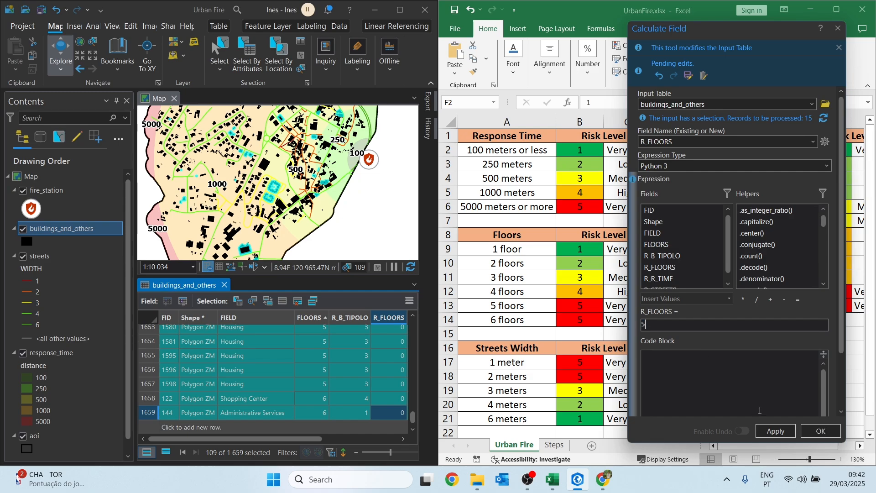
left_click(771, 430)
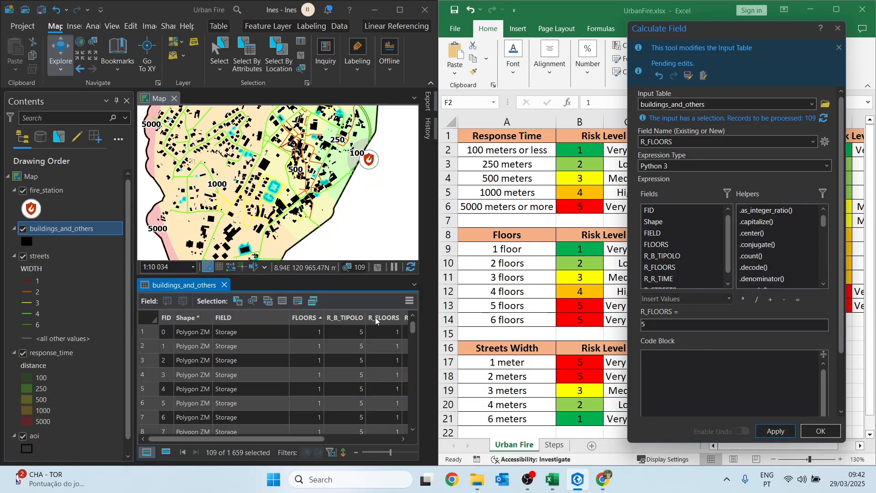
left_click(838, 28)
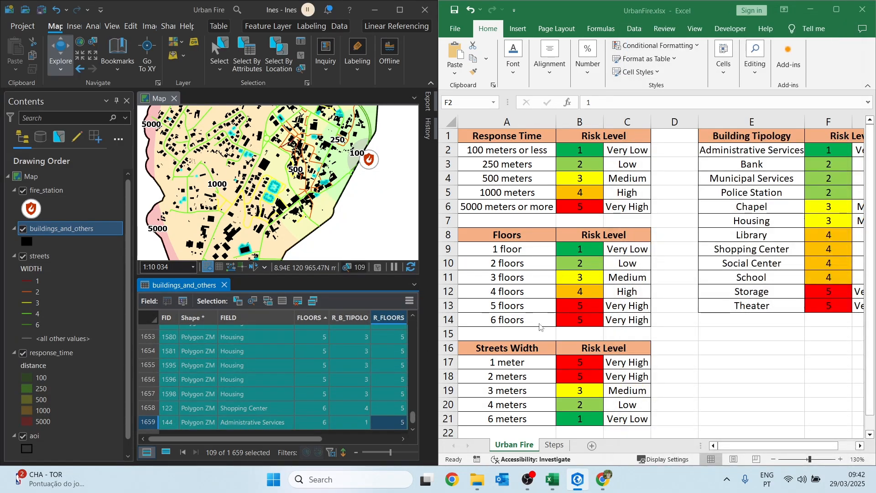
left_click(301, 55)
Step: Switch to the Excel workbook's Steps sheet and review the listed workflow steps at 100% zoom
left_click(555, 449)
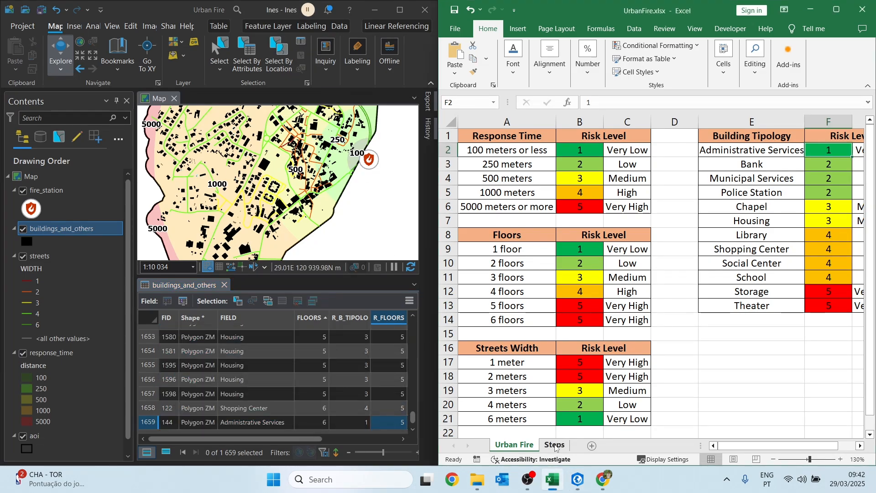
left_click(555, 448)
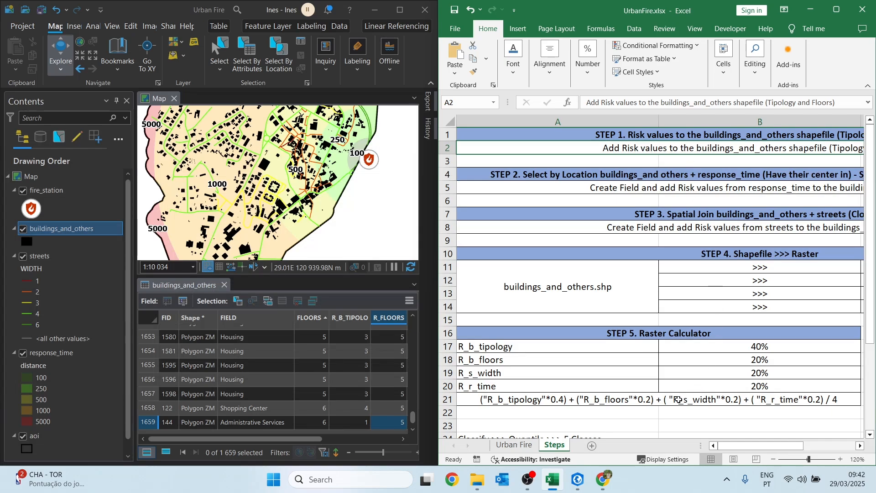
left_click(859, 447)
left_click(859, 447)
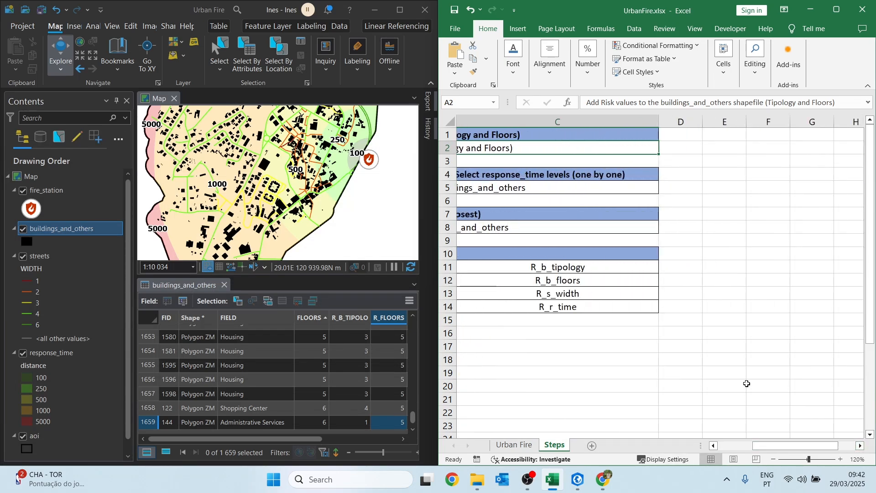
left_click_drag(759, 447, 740, 446)
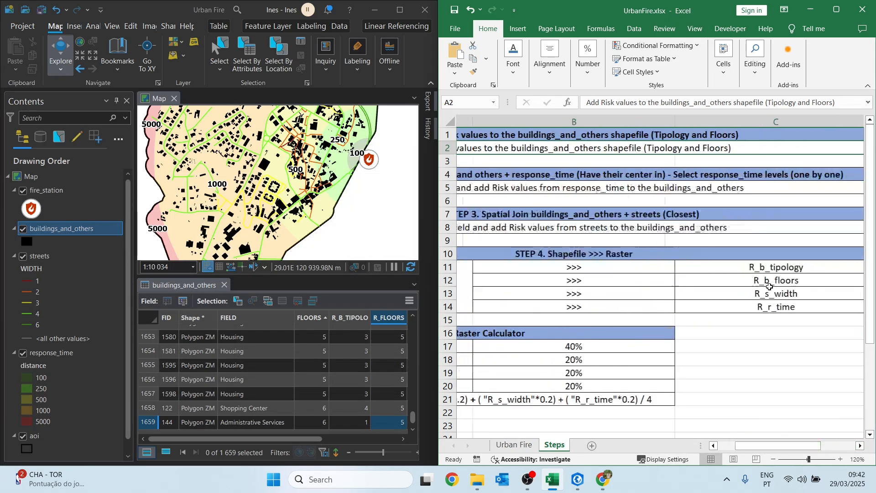
left_click(773, 459)
left_click(773, 459)
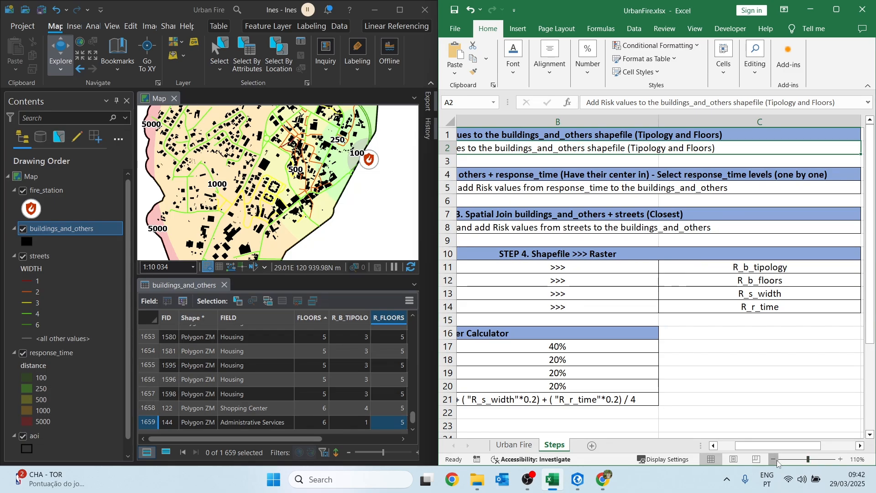
left_click(722, 447)
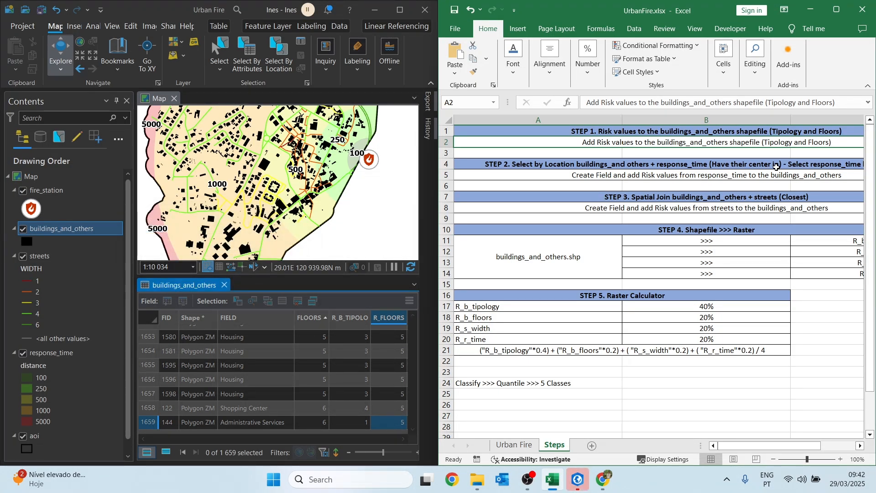
Step: Close the attribute table and set up Select By Location for buildings_and_others features that have their center in response_time
left_click(224, 284)
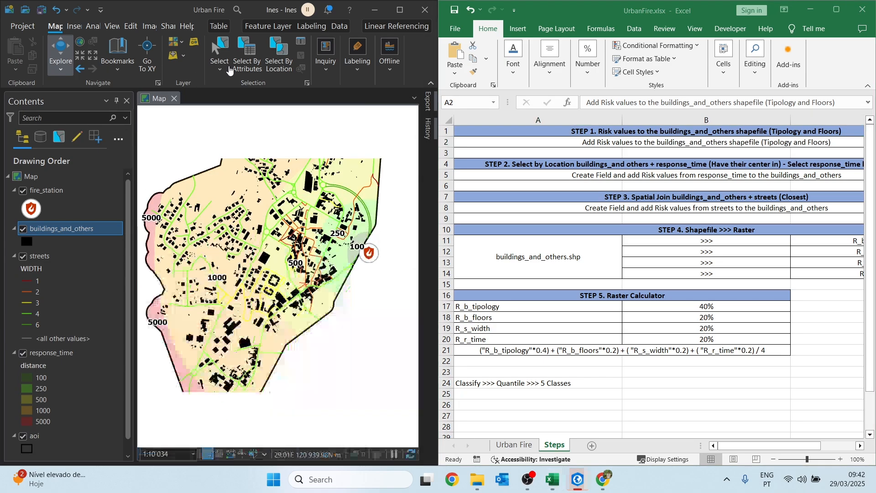
left_click(280, 48)
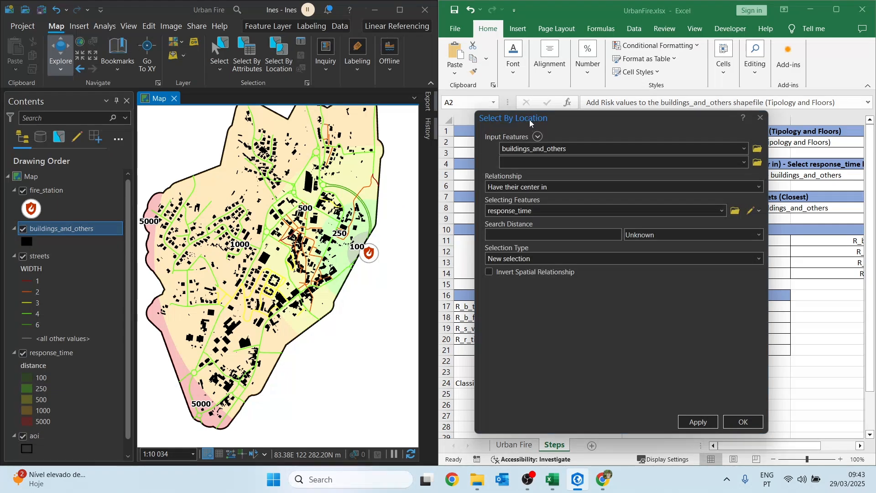
left_click_drag(529, 120, 163, 102)
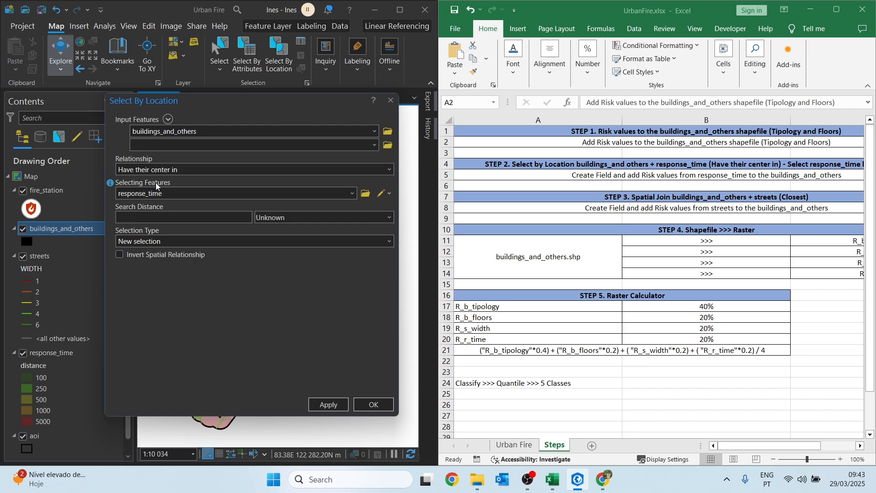
Step: Apply the location selection using all response_time zones, review the highlighted buildings on the map, and clear the selection
left_click(335, 407)
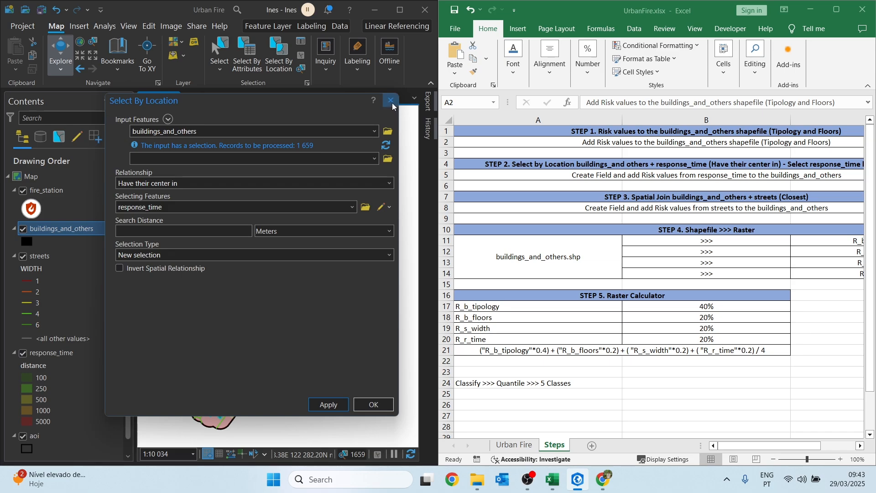
left_click_drag(309, 102, 625, 98)
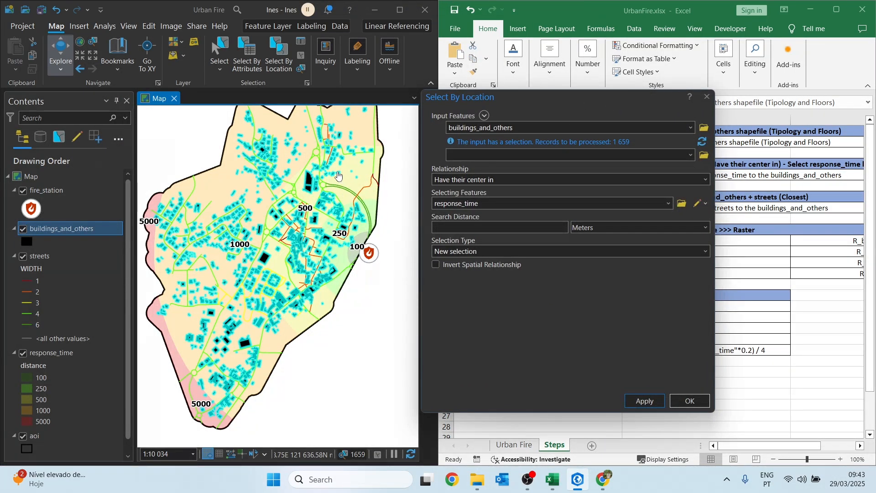
scroll(292, 169, "down", 2)
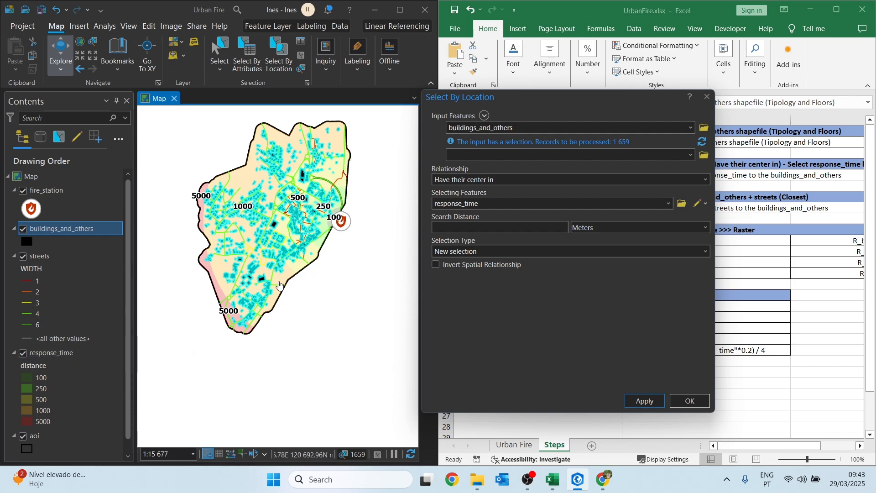
left_click(300, 55)
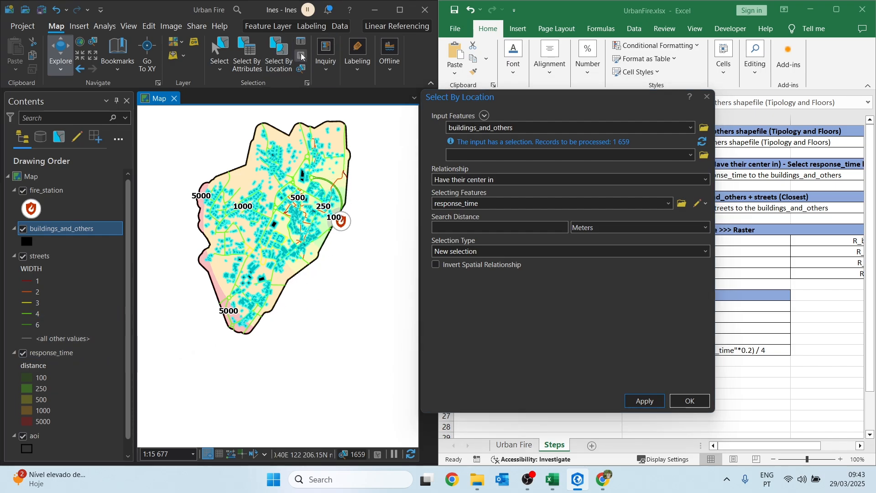
Step: Select the 100 response_time zone on the map and select the buildings that have their center in it
left_click(218, 38)
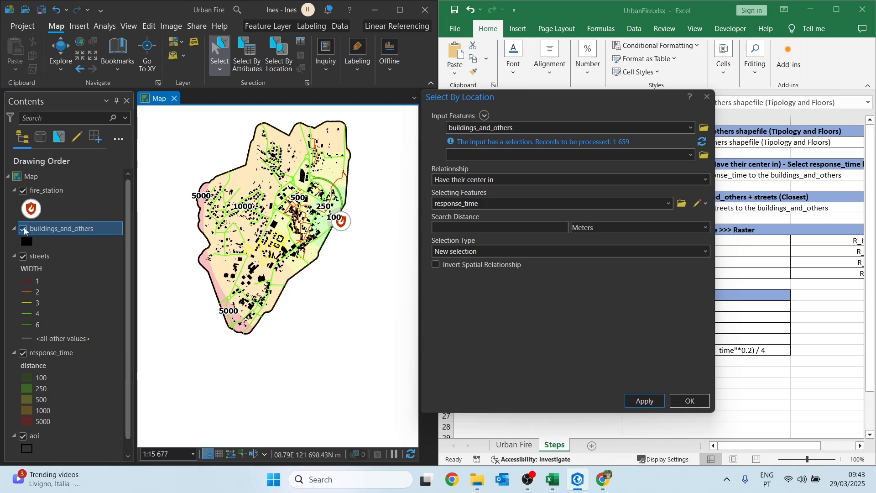
scroll(347, 231, "up", 2)
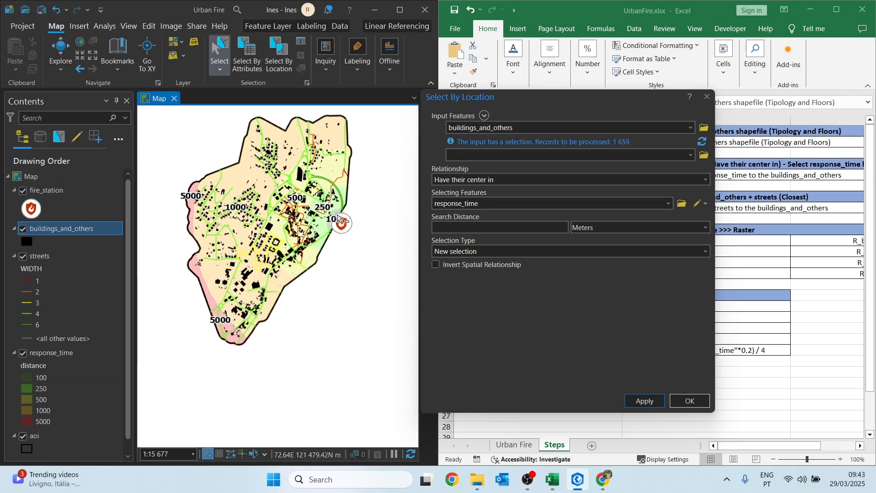
scroll(346, 232, "up", 2)
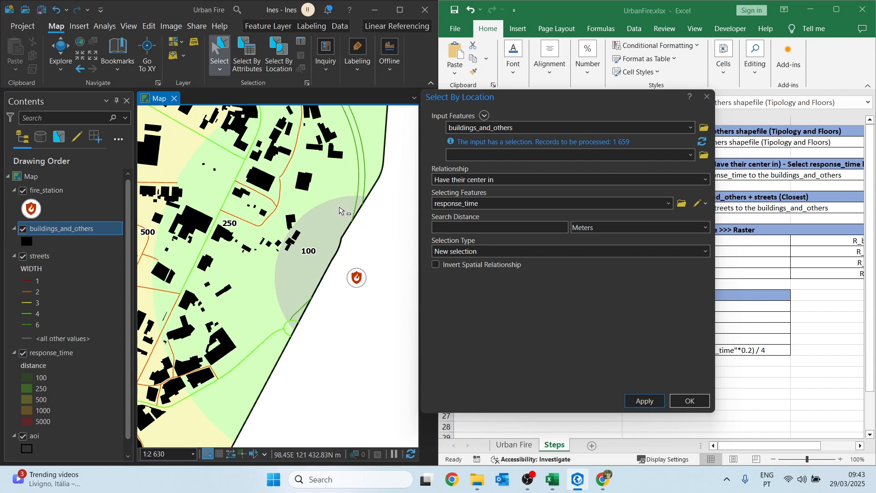
left_click(335, 222)
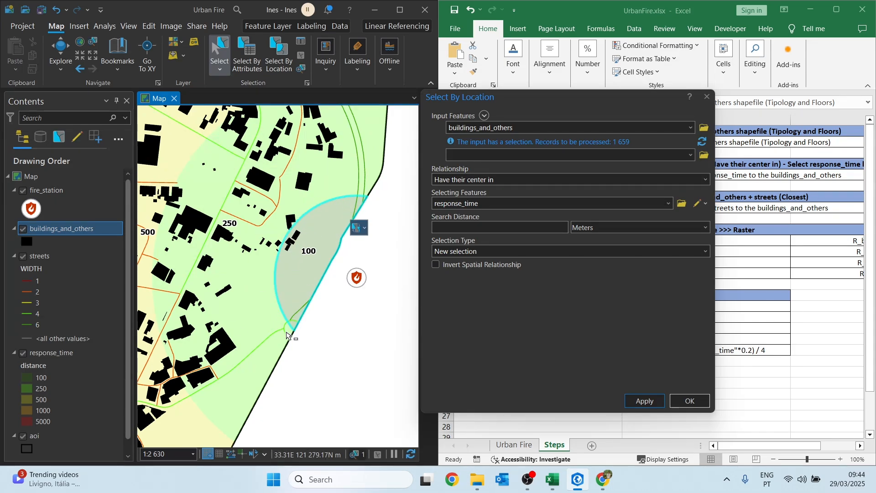
left_click(642, 403)
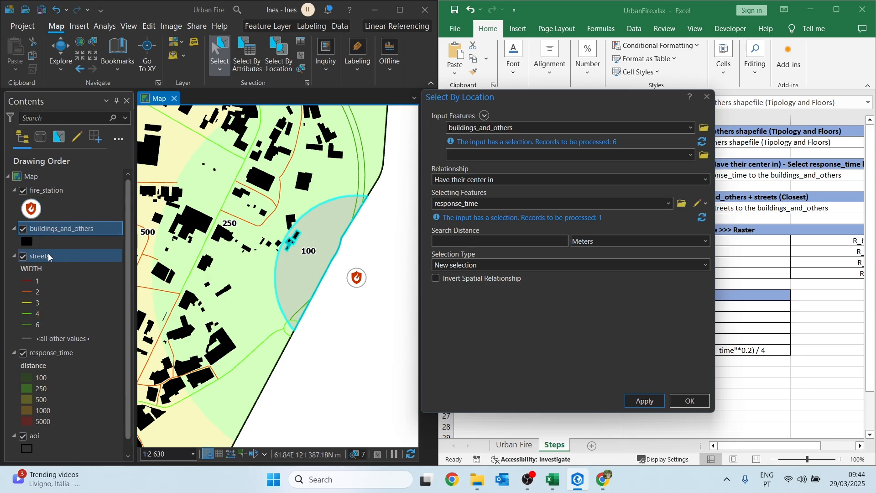
Step: Open the buildings_and_others attribute table, check response-time risk levels on the workbook's Urban Fire sheet, and show only the selected records
right_click(44, 229)
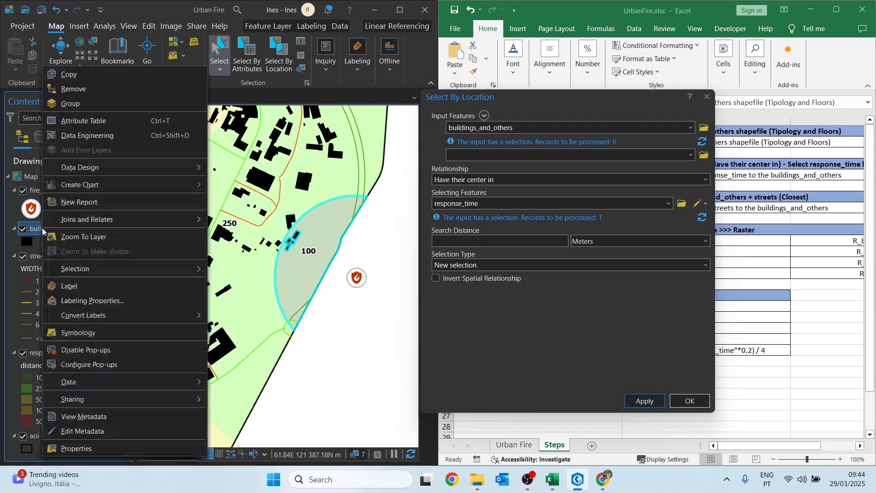
left_click(80, 122)
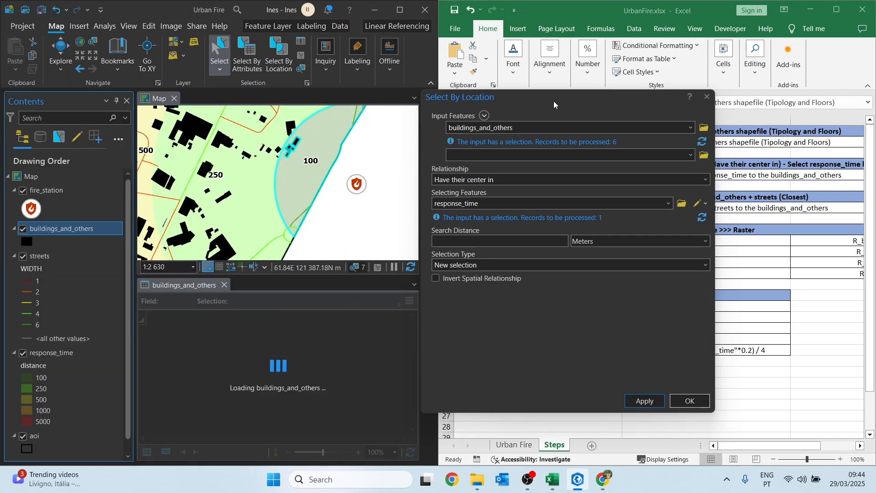
left_click(519, 444)
left_click(519, 444)
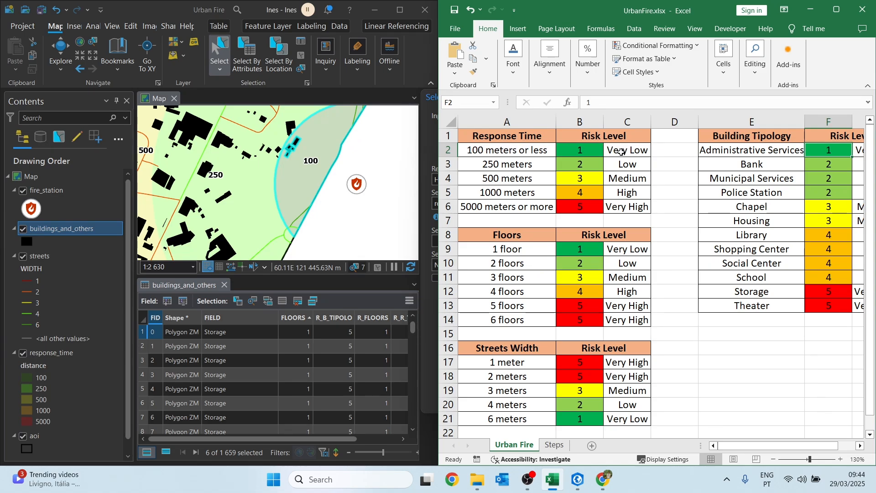
left_click_drag(316, 443, 374, 442)
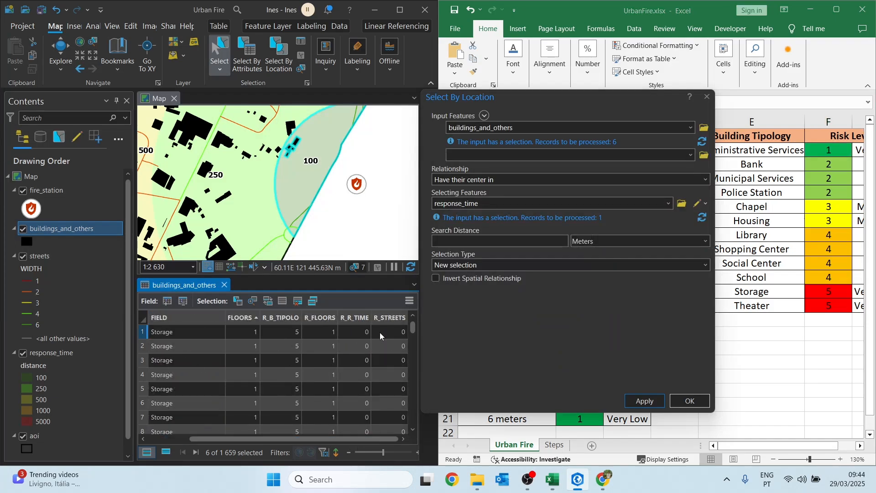
left_click(171, 454)
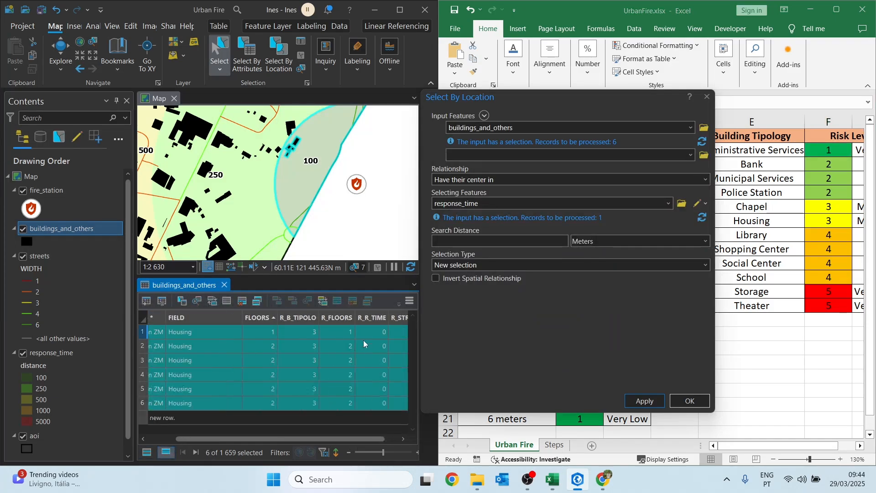
Step: Calculate R_R_TIME as 1 for the selected buildings in the 100 zone, and clear the selection
left_click_drag(330, 439, 385, 440)
right_click(356, 320)
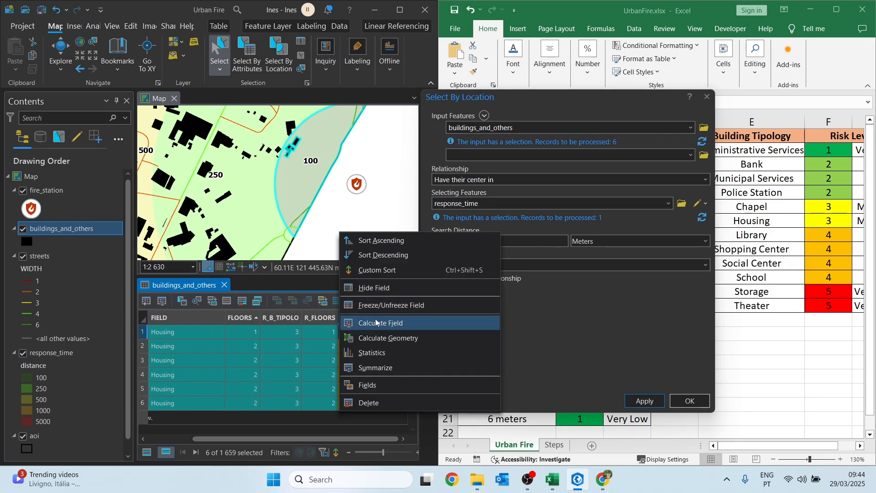
left_click(376, 320)
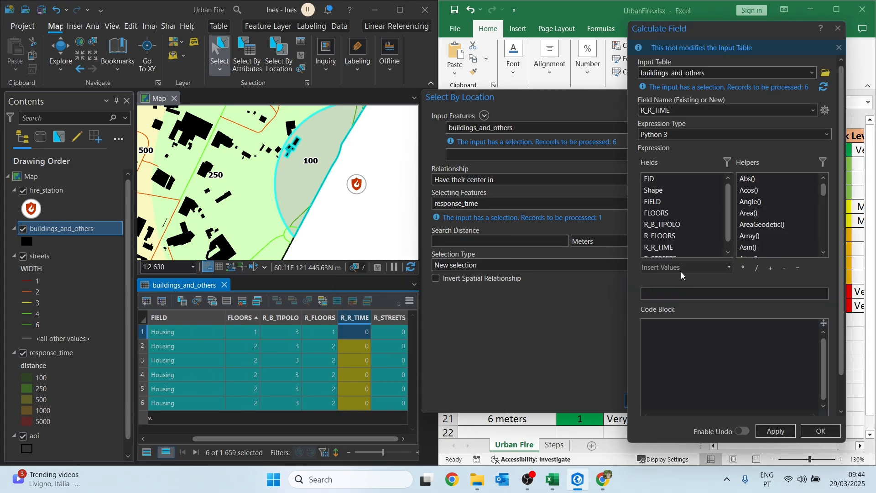
left_click(775, 431)
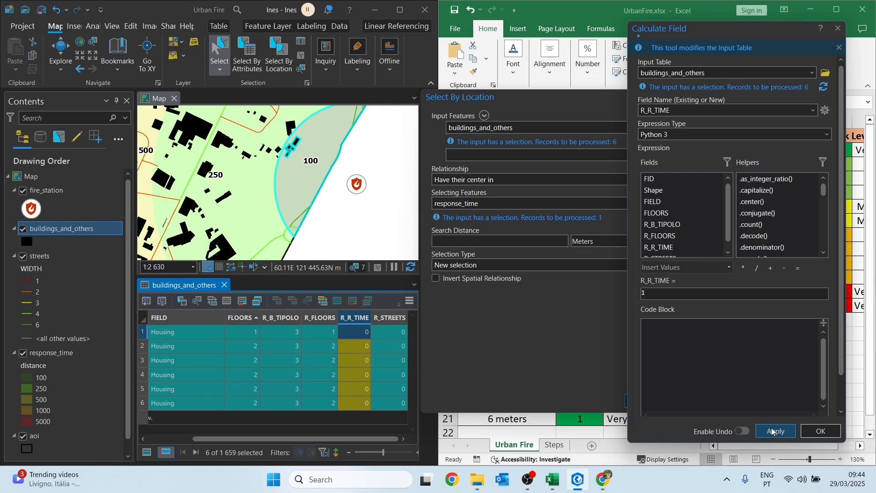
left_click(303, 56)
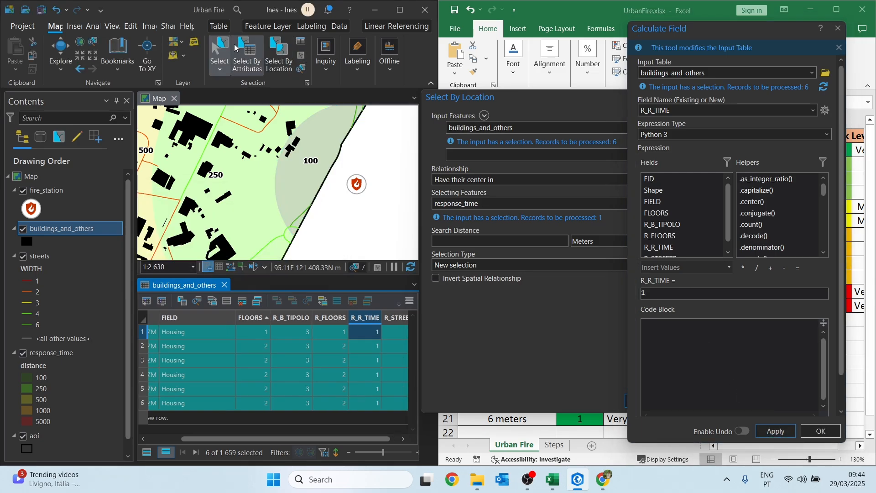
Step: Select the 250 response_time zone on the map and select the buildings that have their center in it
left_click(222, 62)
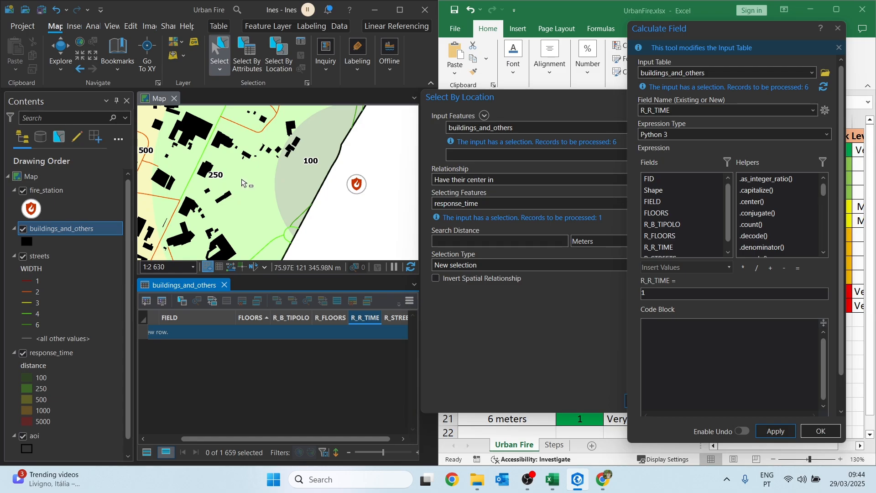
left_click(242, 182)
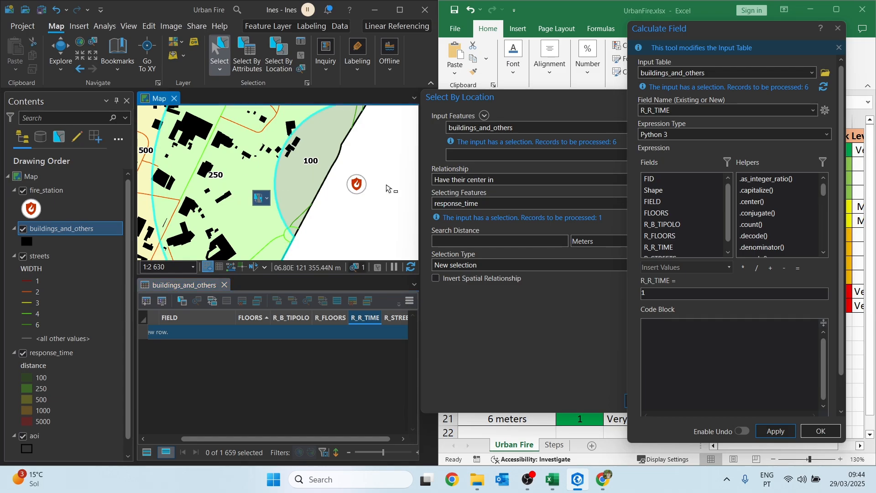
left_click(496, 105)
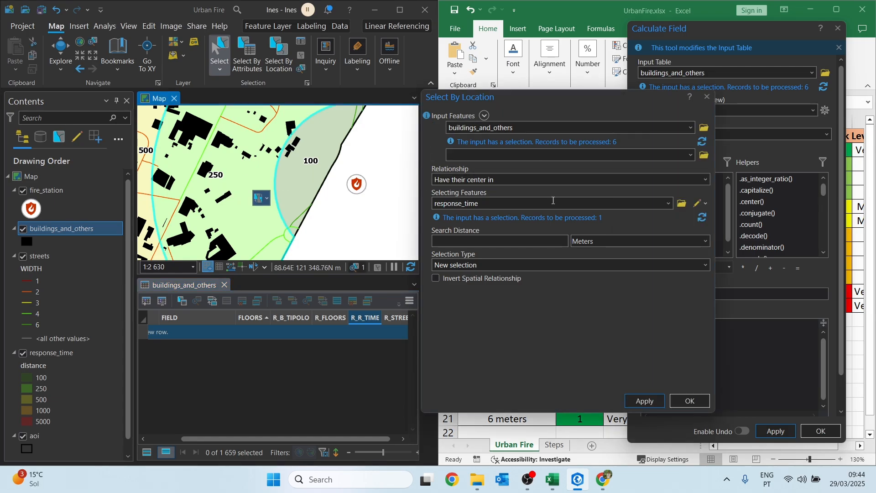
left_click(645, 402)
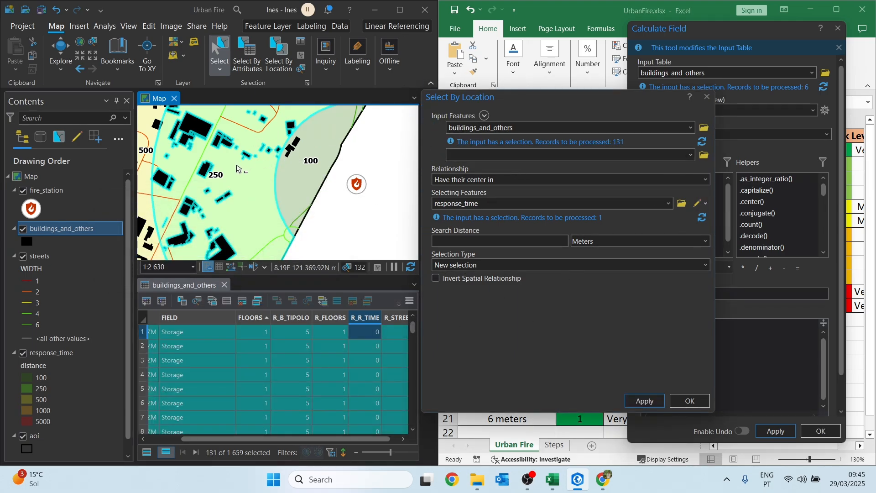
Step: Check the 250 meters risk level in the workbook, calculate R_R_TIME as 2 for the selected buildings, and clear the selection
left_click(543, 26)
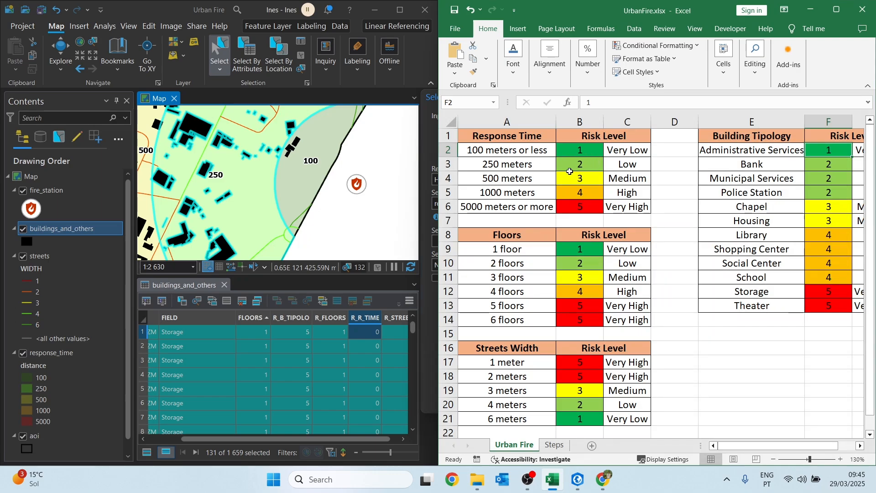
left_click(366, 316)
right_click(366, 317)
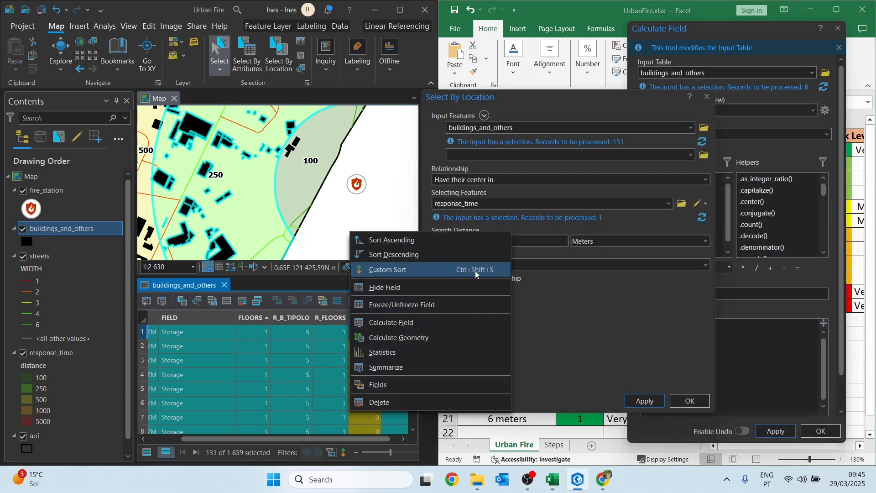
left_click(595, 326)
left_click(792, 310)
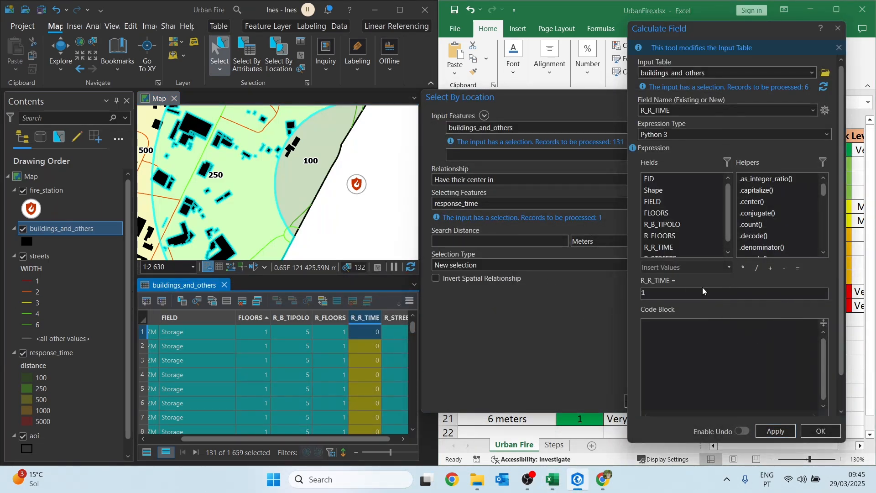
left_click(775, 432)
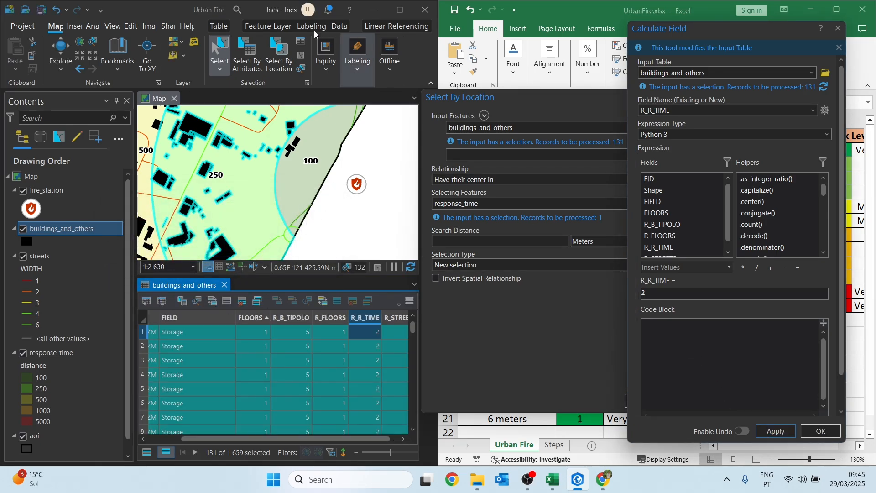
left_click(302, 56)
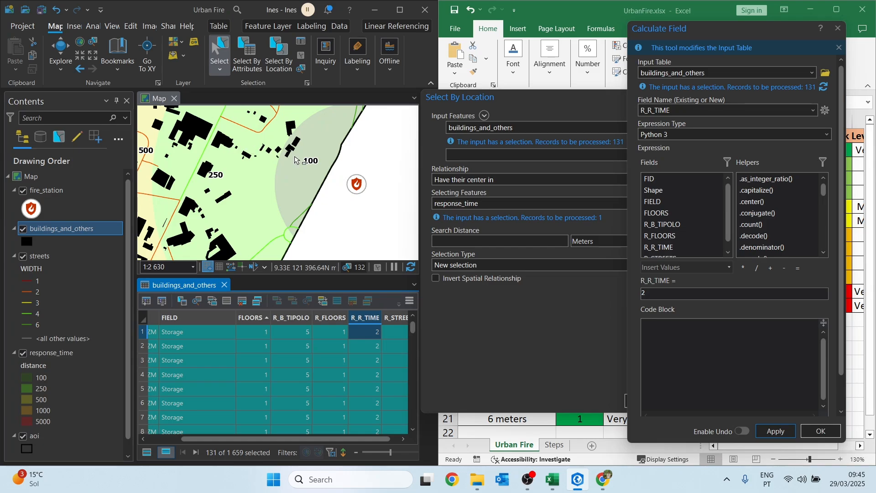
Step: Select the 500 response_time zone on the map and select the buildings that have their center in it
left_click_drag(249, 157, 349, 171)
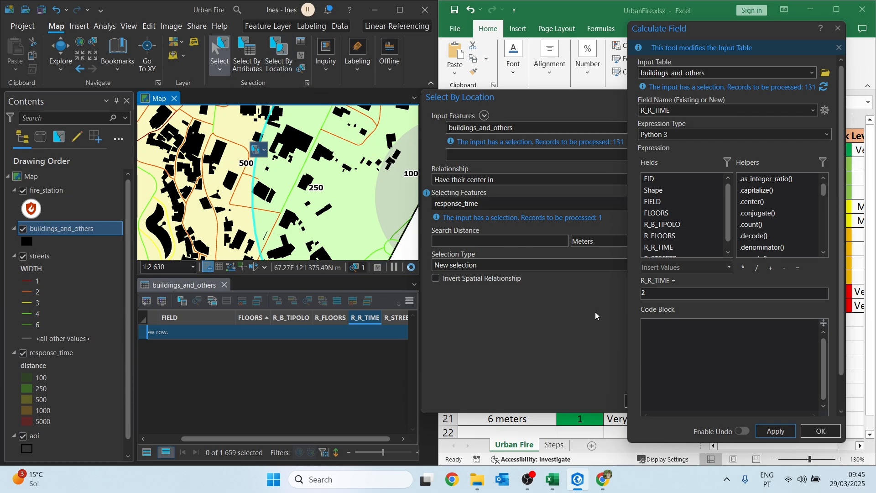
left_click(598, 371)
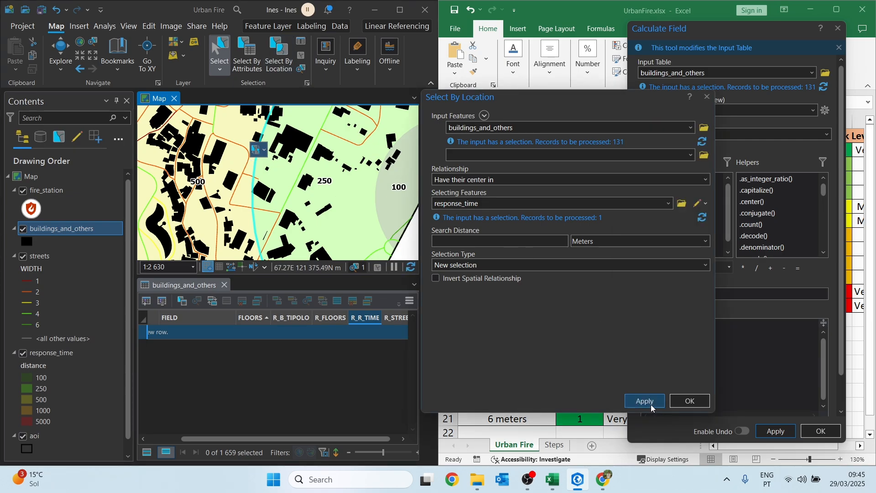
left_click(650, 404)
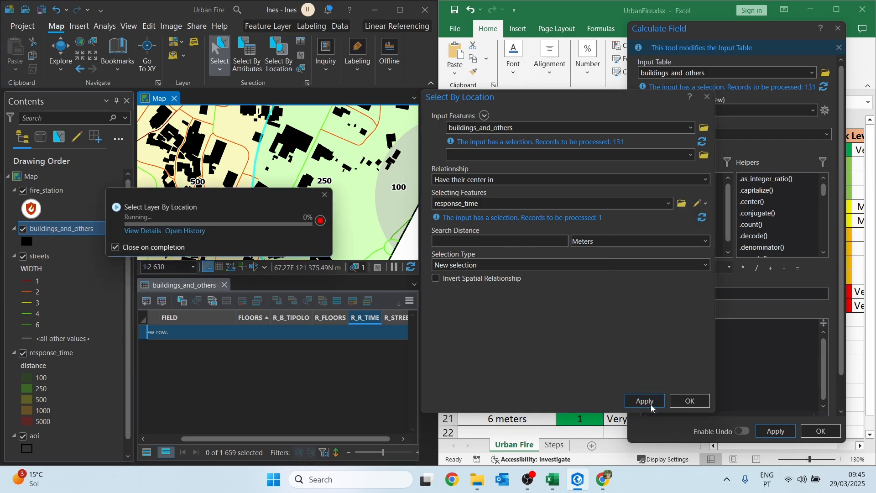
Step: Calculate R_R_TIME as 3 for the selected buildings in the 500 zone
left_click(777, 312)
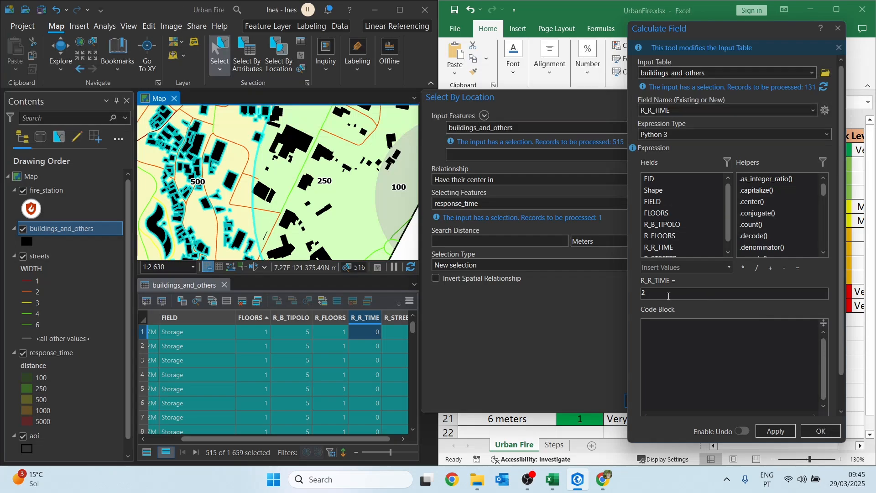
double_click(700, 295)
type("3")
left_click(774, 431)
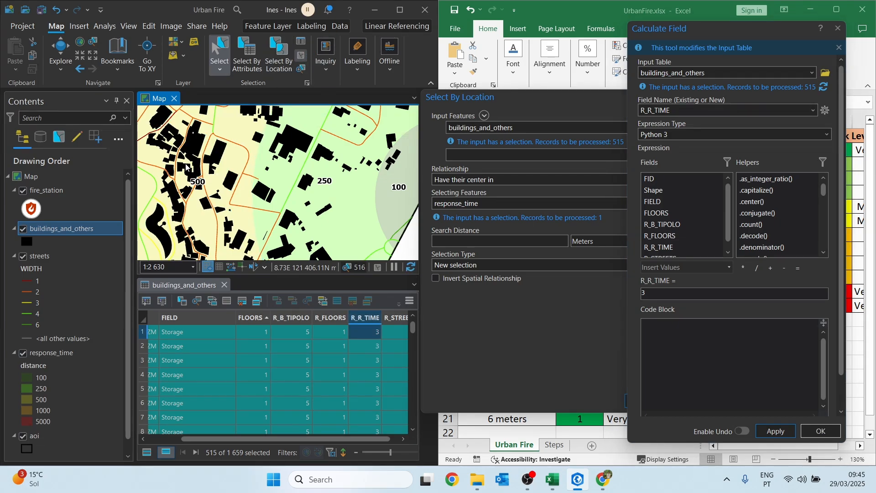
Step: Select the 1000 response_time zone on the map and select the buildings that have their center in it
left_click_drag(281, 174, 443, 201)
left_click_drag(221, 171, 357, 167)
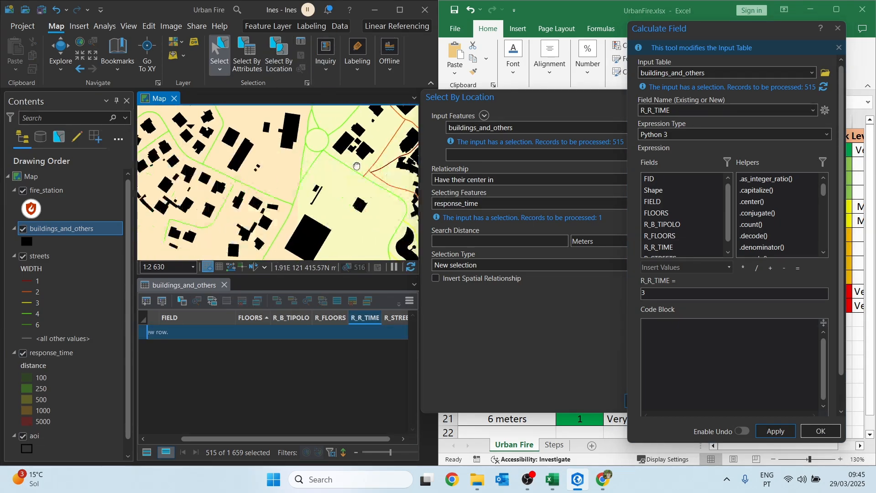
left_click(358, 169)
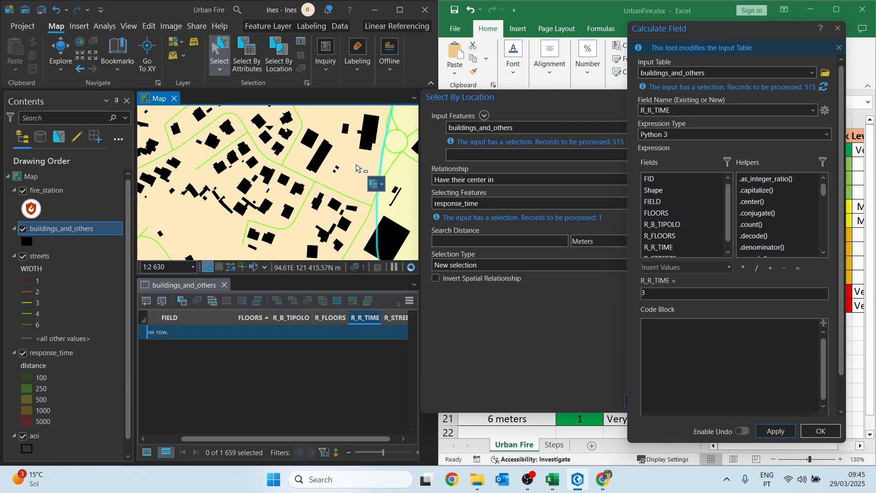
left_click(598, 355)
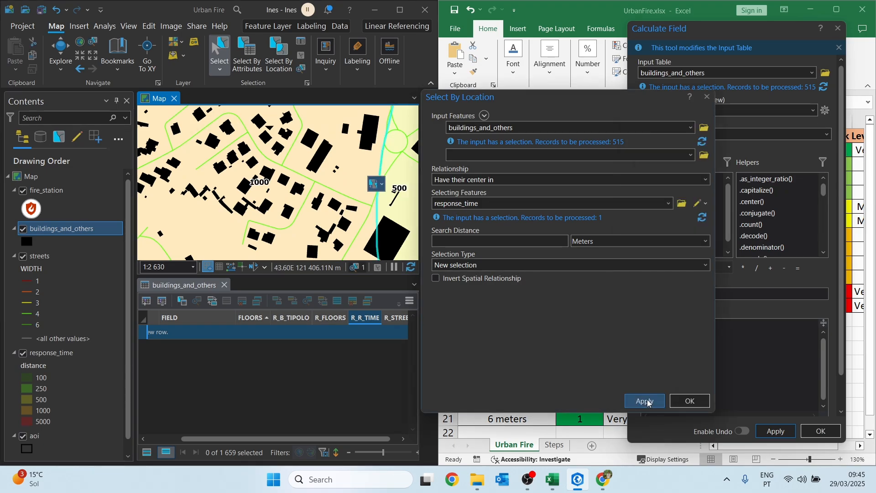
left_click(644, 401)
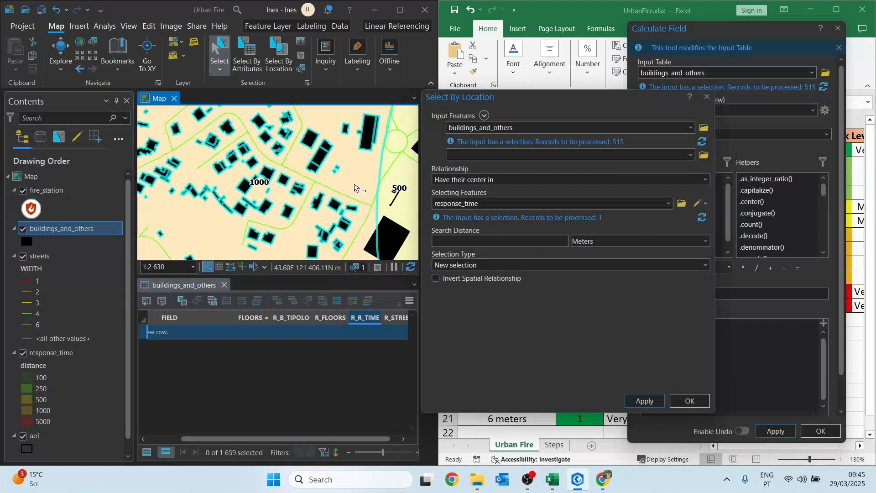
Step: Calculate R_R_TIME as 4 for the selected buildings in the 1000 zone
left_click(741, 311)
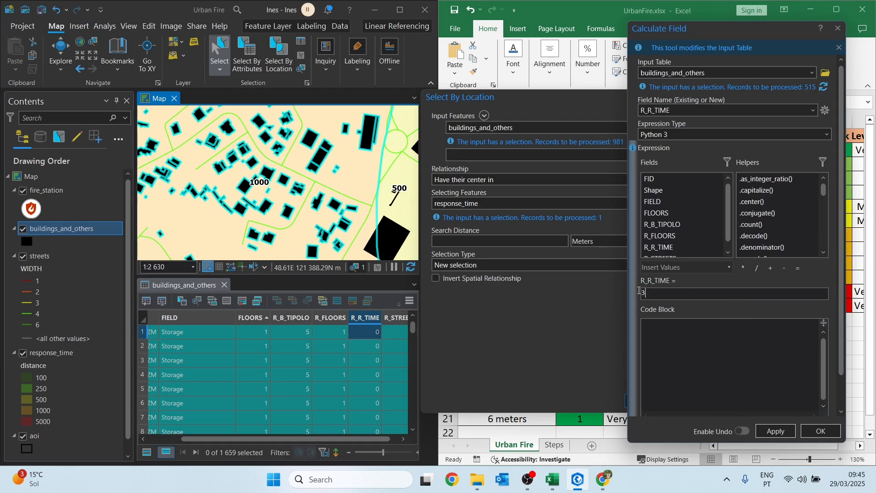
type("4")
left_click(774, 434)
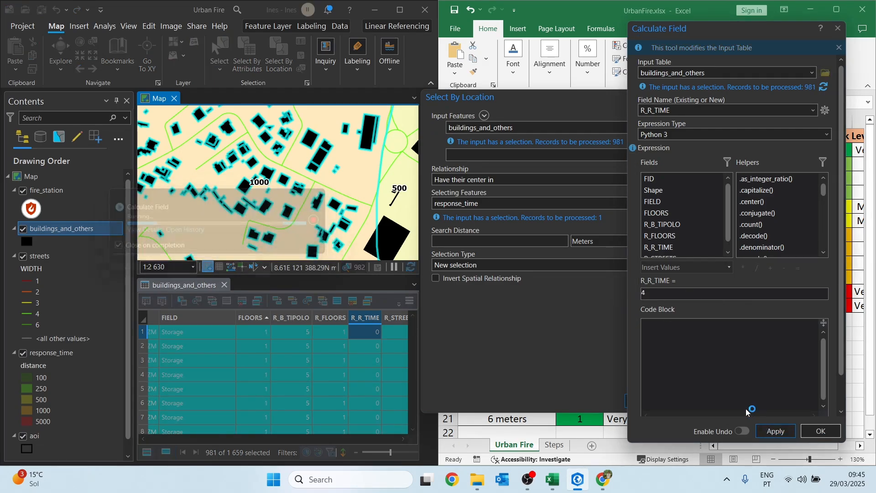
Step: Select the 5000 response_time zone on the map and select the buildings that have their center in it
left_click_drag(213, 193, 279, 183)
left_click(165, 160)
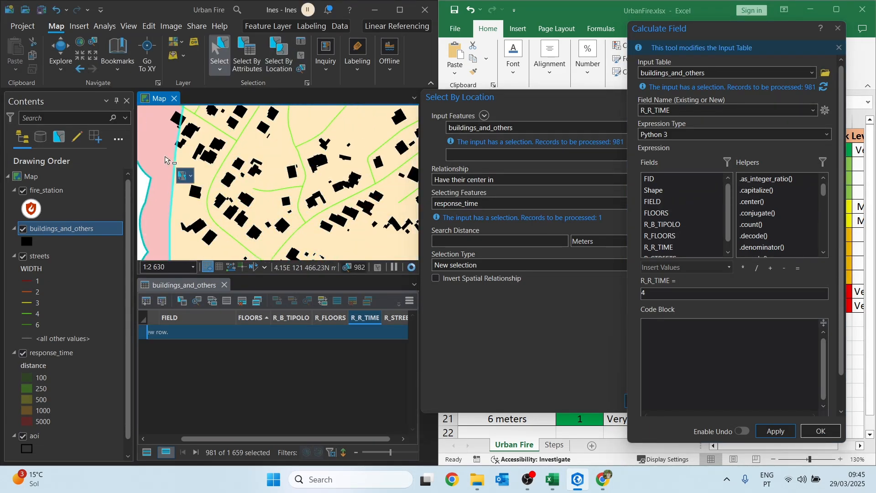
left_click(591, 400)
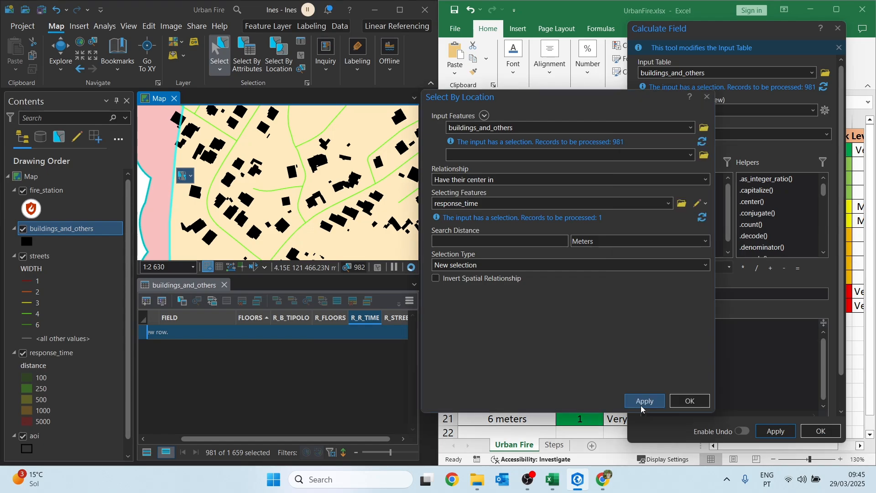
left_click(641, 405)
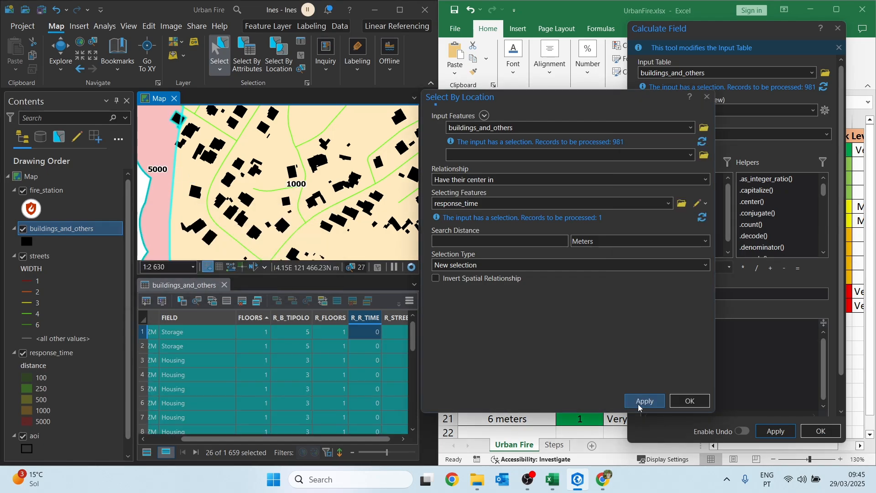
Step: Calculate R_R_TIME as 5 for the selected buildings in the 5000 zone
left_click(735, 297)
double_click(734, 297)
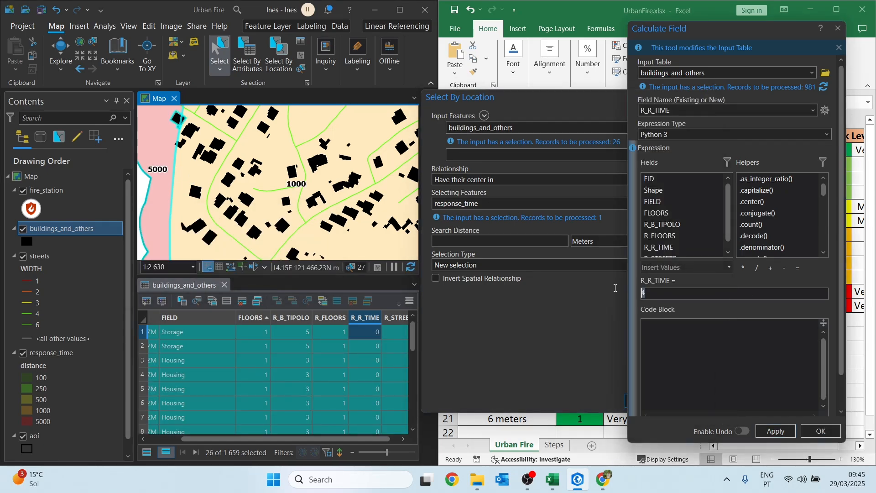
type("5")
left_click(770, 431)
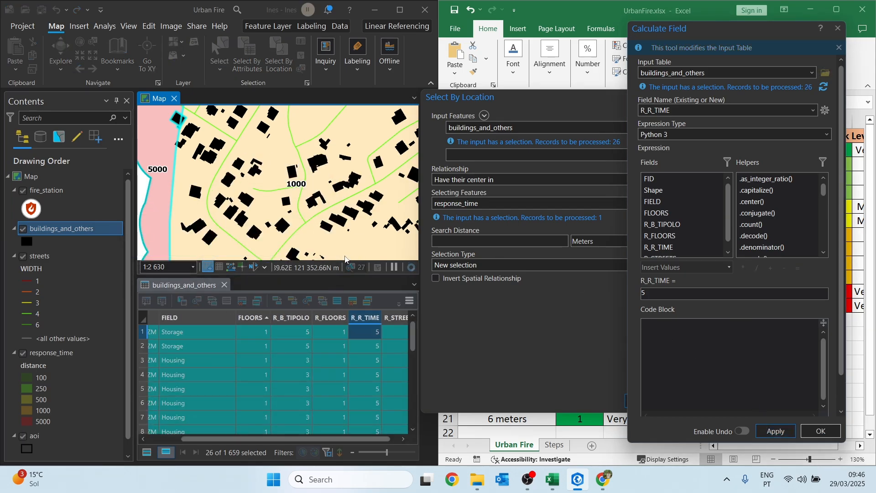
Step: Close the Select By Location and Calculate Field tools
left_click(556, 107)
left_click(708, 97)
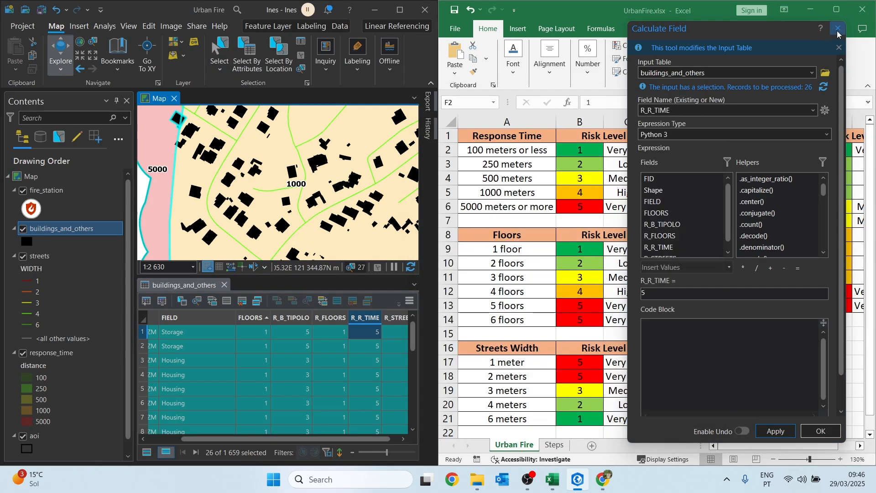
left_click(838, 29)
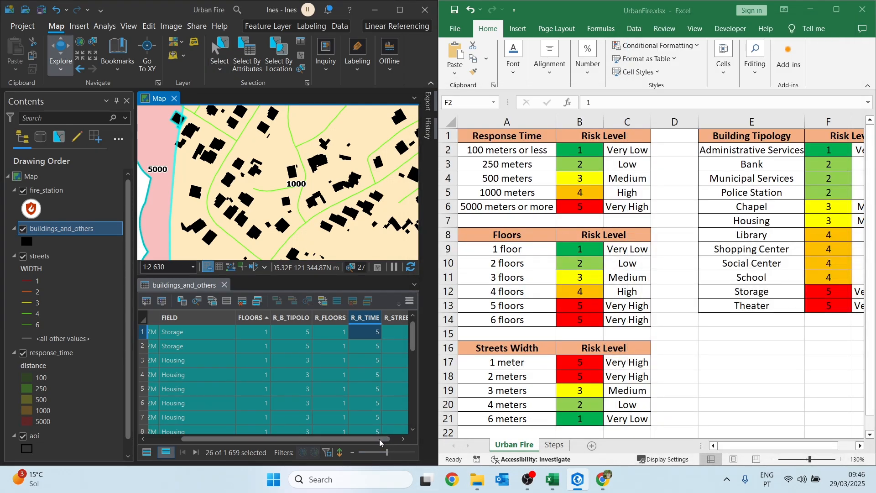
left_click_drag(379, 439, 412, 438)
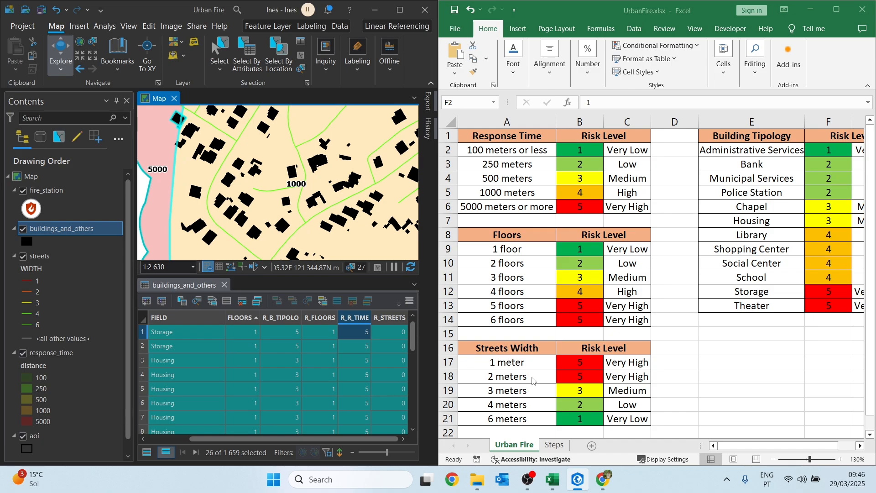
Step: Switch to the Excel workbook and read step 3 about the spatial join on the Steps sheet
left_click(550, 444)
left_click(552, 444)
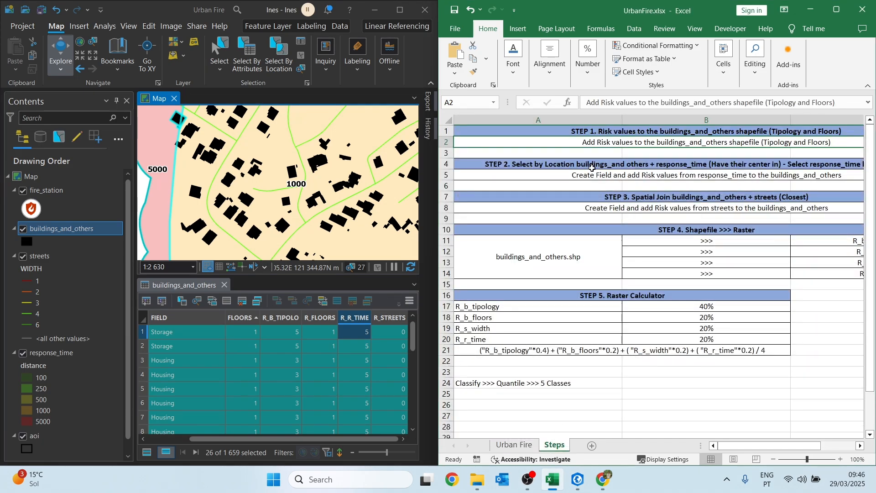
left_click(622, 199)
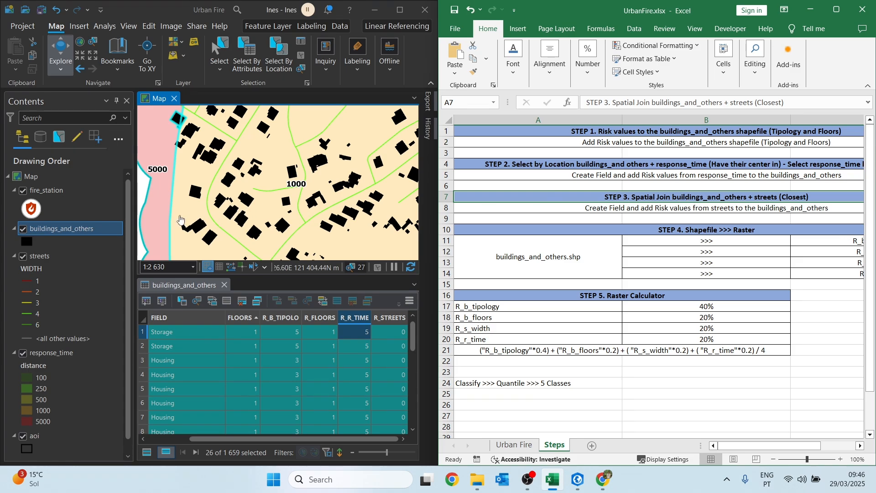
Step: In ArcGIS Pro, clear the selection and add a spatial join of streets to buildings_and_others, keeping all target features with the Closest match option
left_click(300, 55)
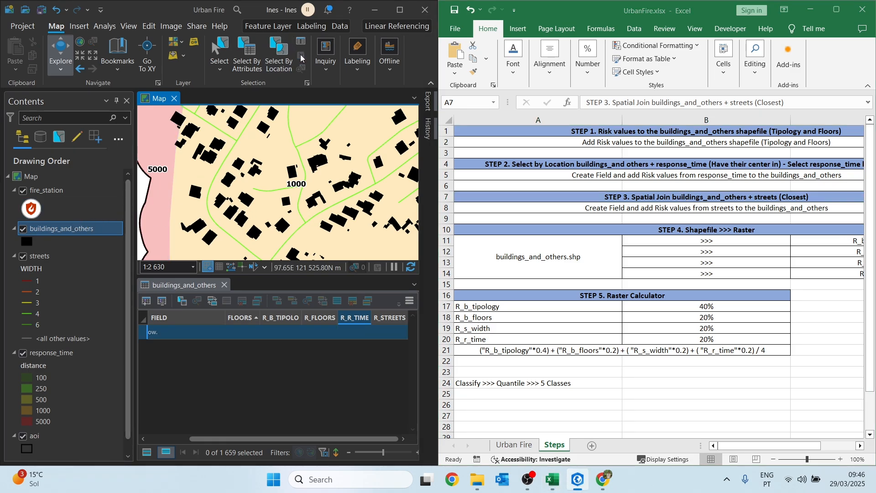
right_click(50, 232)
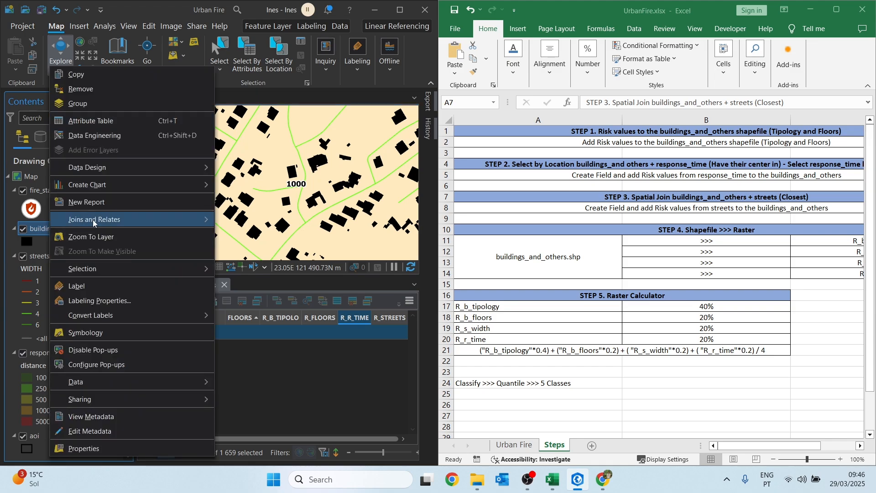
mouse_move(98, 226)
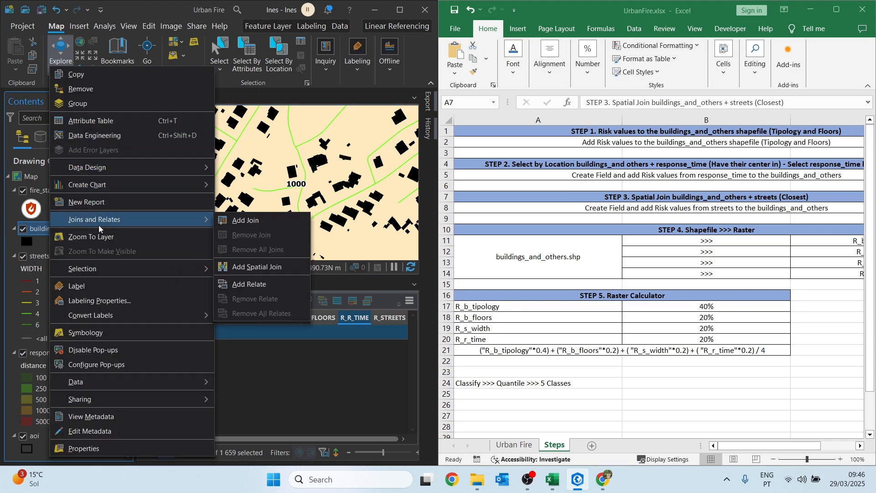
left_click(254, 269)
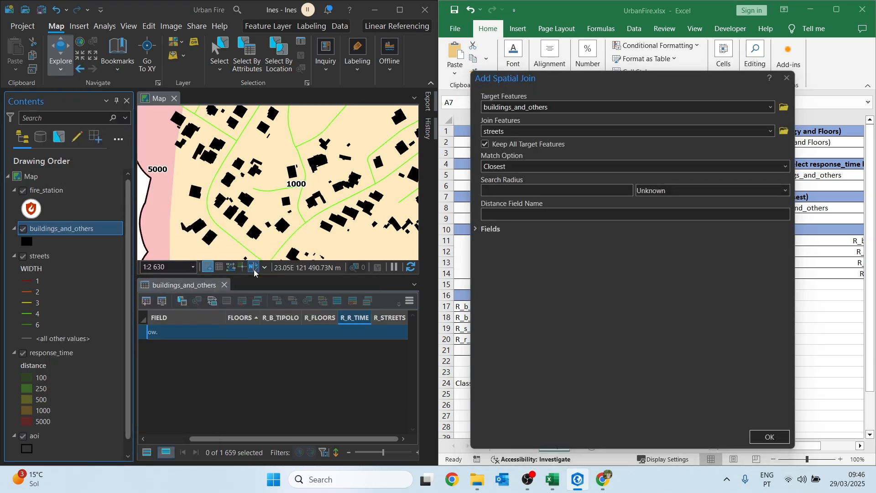
mouse_move(254, 269)
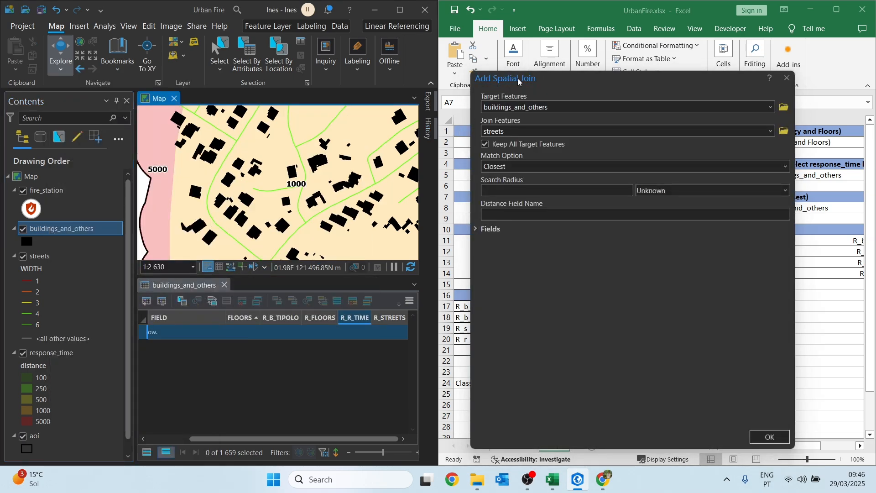
left_click_drag(508, 73, 156, 52)
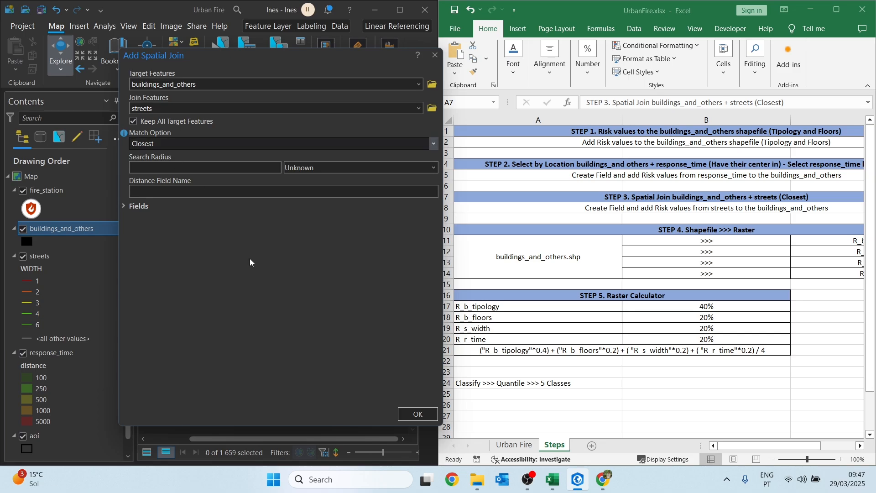
left_click(431, 419)
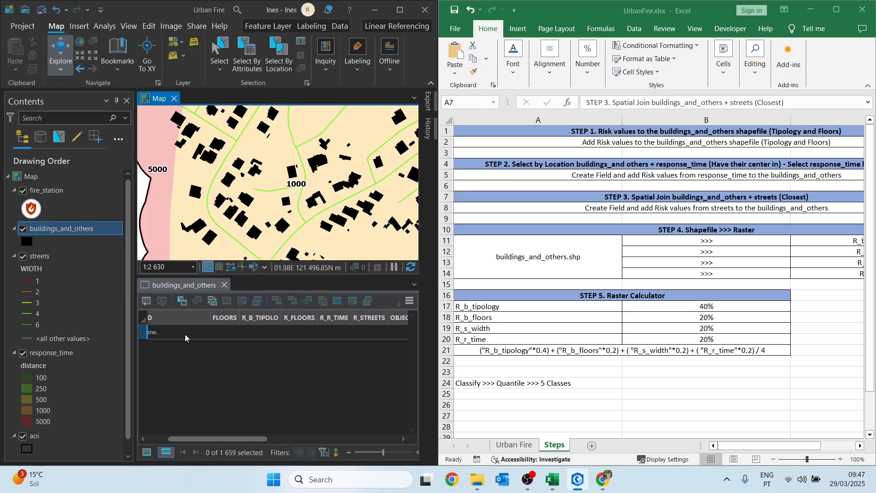
Step: Show all records in the buildings_and_others attribute table and select the joined WIDTH field
left_click(145, 451)
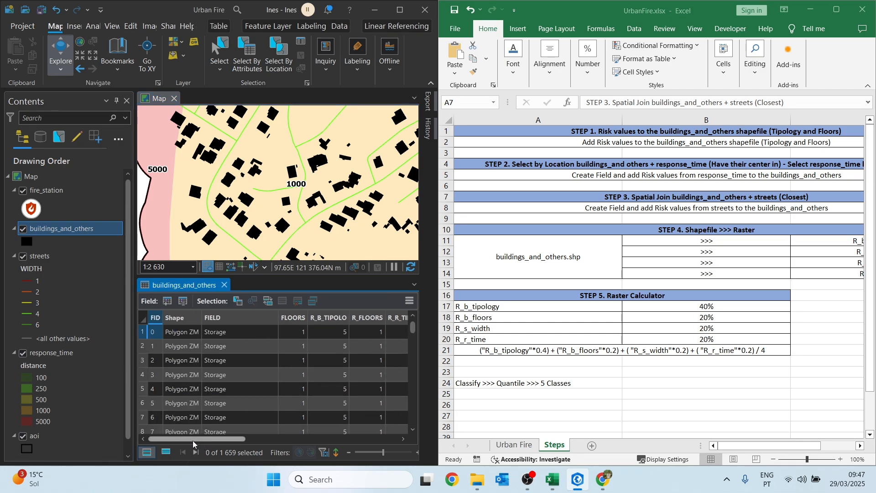
left_click_drag(192, 440, 350, 445)
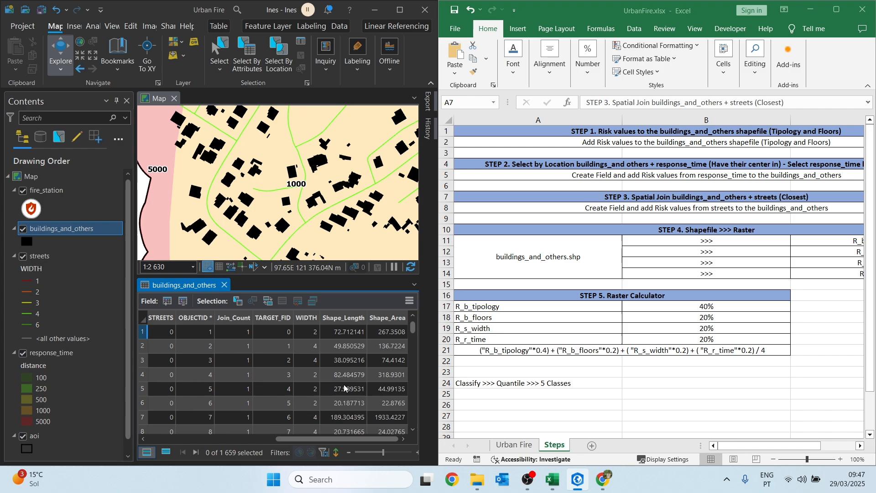
left_click(308, 317)
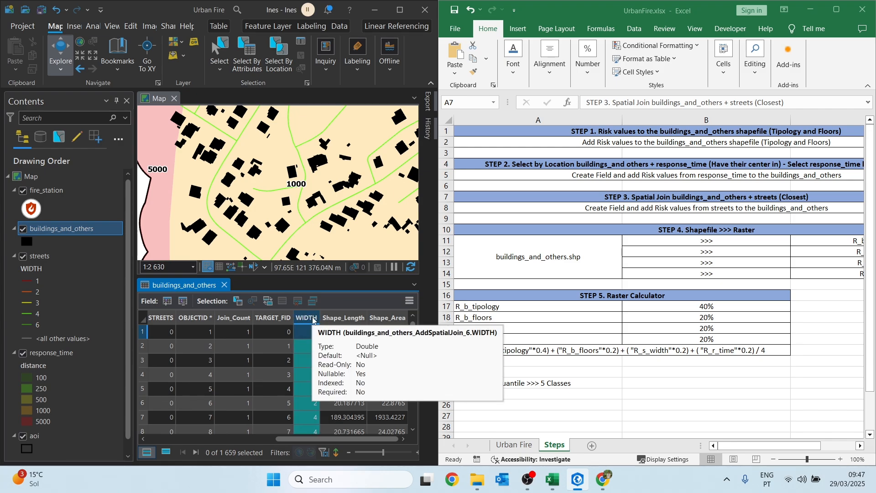
Step: Zoom the map to the first building record and compare its joined WIDTH with the nearest street
double_click(143, 332)
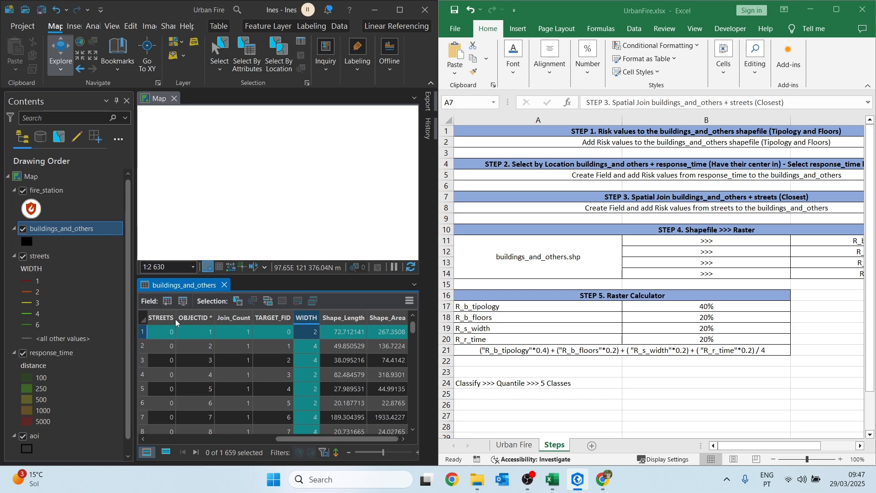
scroll(291, 181, "down", 3)
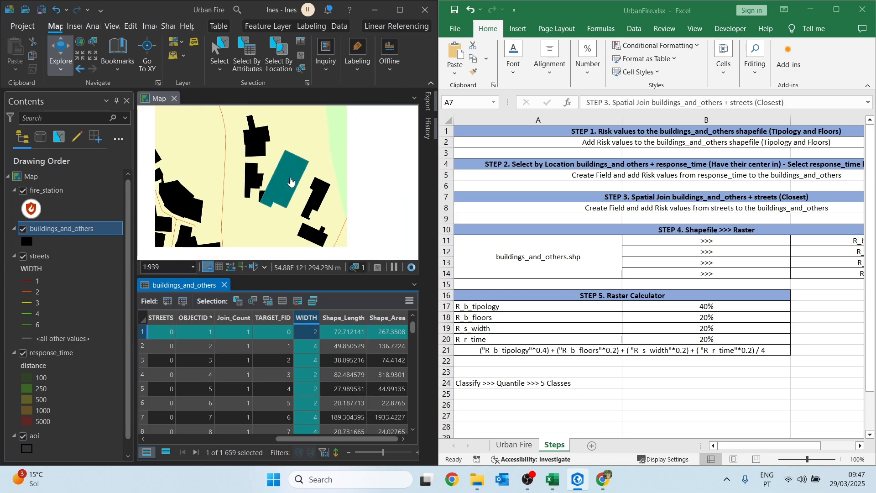
scroll(291, 182, "down", 2)
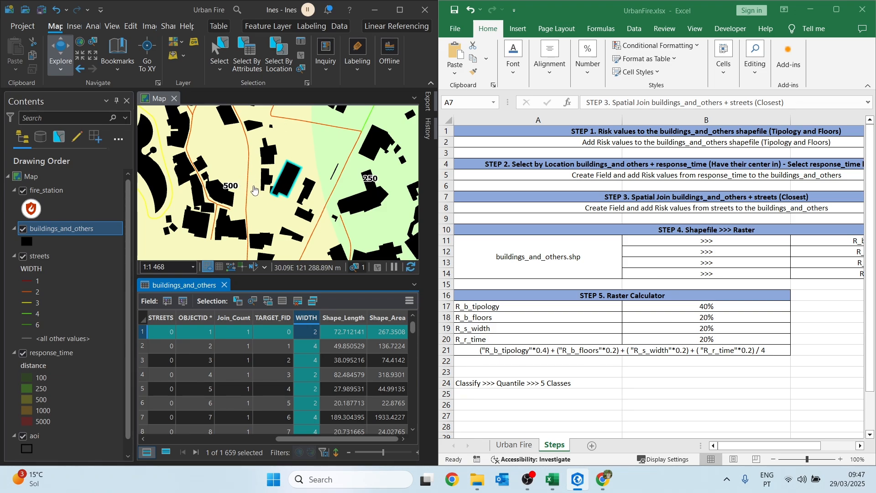
Step: Switch to Excel and review the Streets Width risk levels on the Urban Fire sheet
left_click(514, 444)
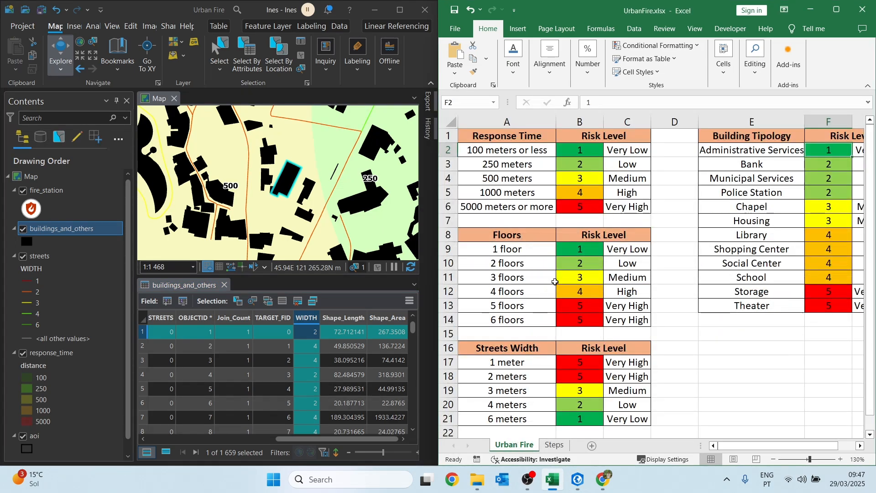
left_click(563, 419)
left_click_drag(580, 361, 617, 423)
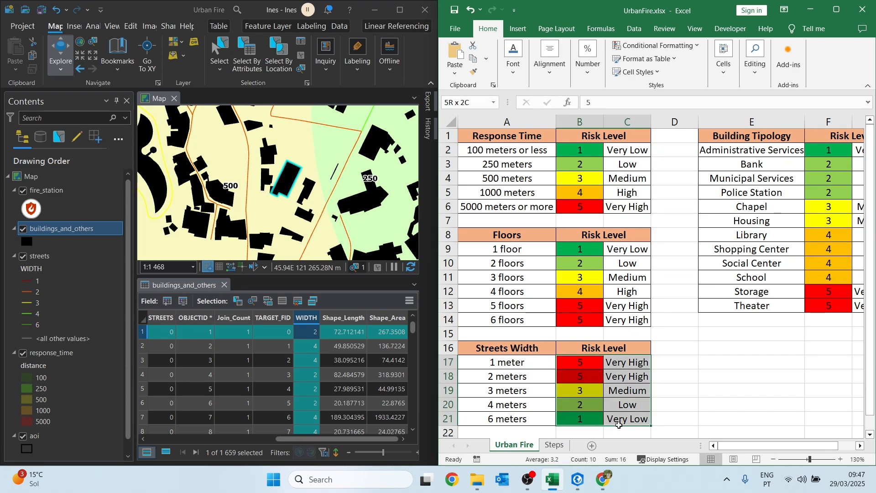
left_click(623, 379)
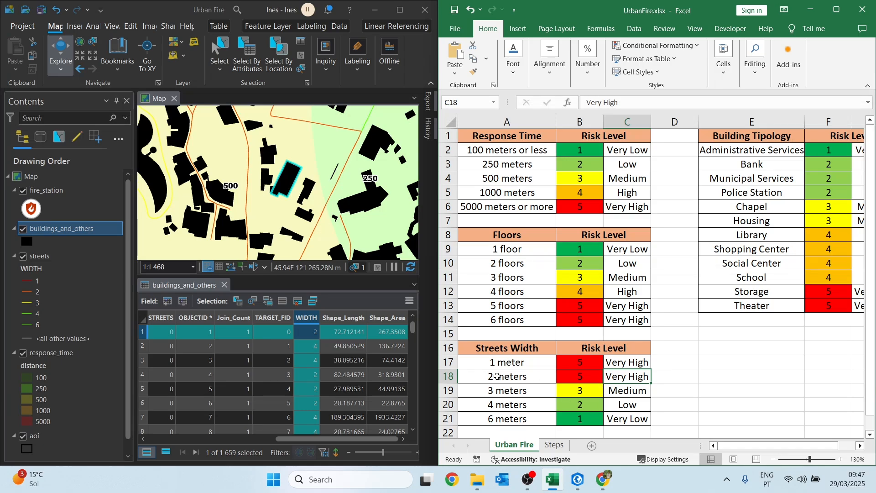
Step: Back in ArcGIS Pro, sort the attribute table by WIDTH in ascending order and clear the selection
right_click(310, 318)
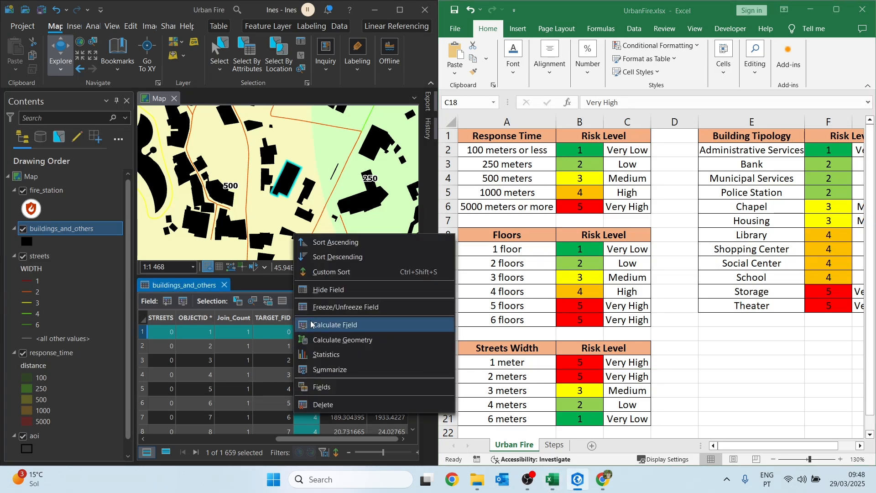
left_click(313, 242)
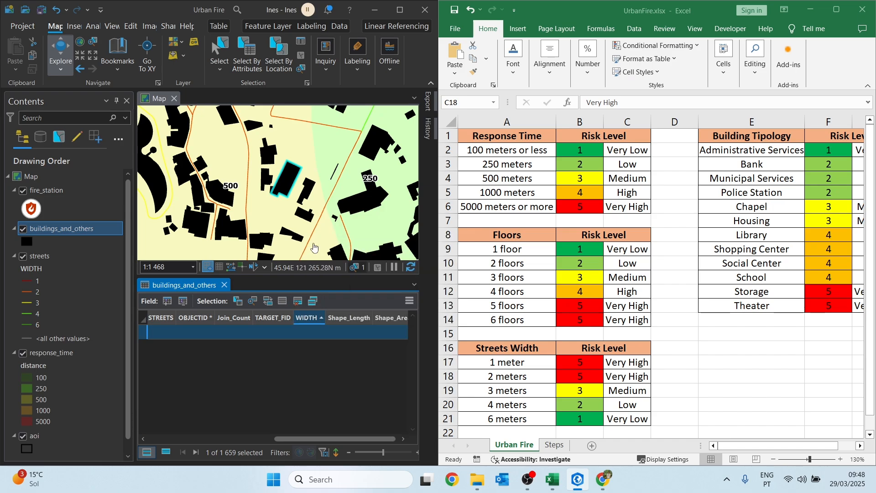
left_click(300, 56)
Step: Select all records with a WIDTH of 1, rows 1 to 20 of the attribute table
left_click(144, 331)
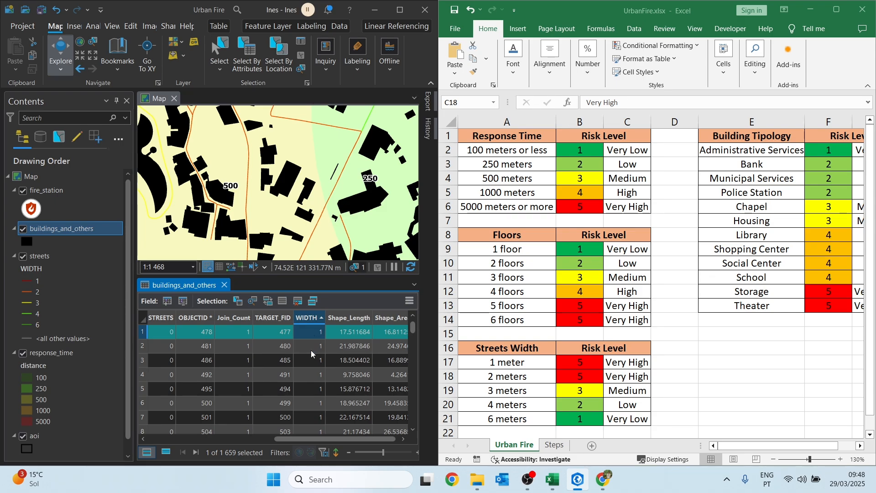
scroll(316, 372, "down", 8)
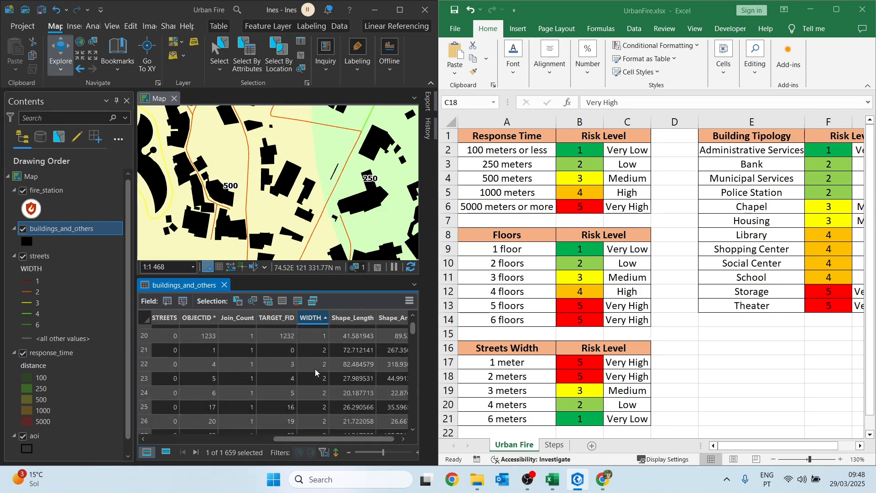
scroll(316, 371, "up", 2)
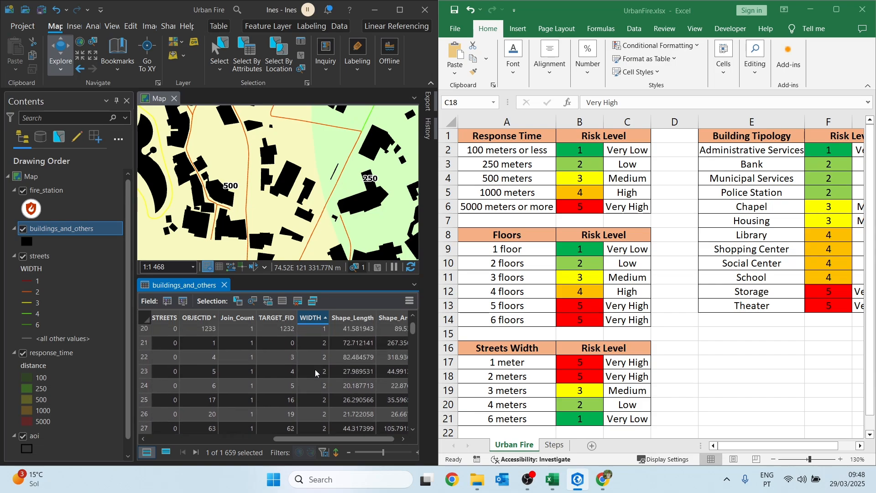
left_click(145, 332)
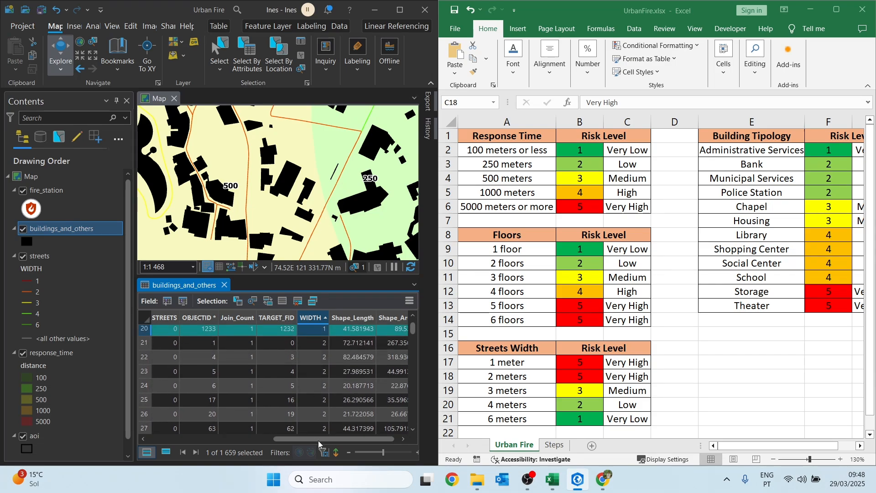
Step: Calculate the R_STREETS field as 5 for the selected records, leaving the Calculate Field tool open
left_click_drag(311, 441, 224, 432)
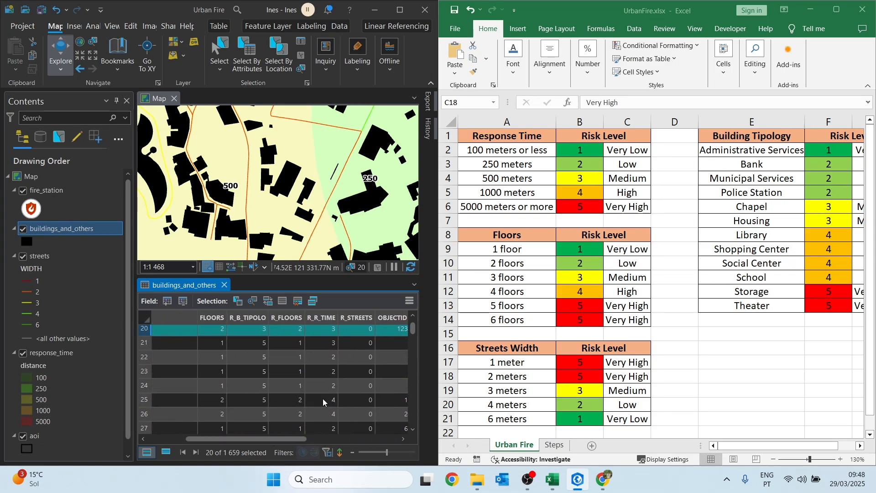
scroll(322, 398, "up", 2)
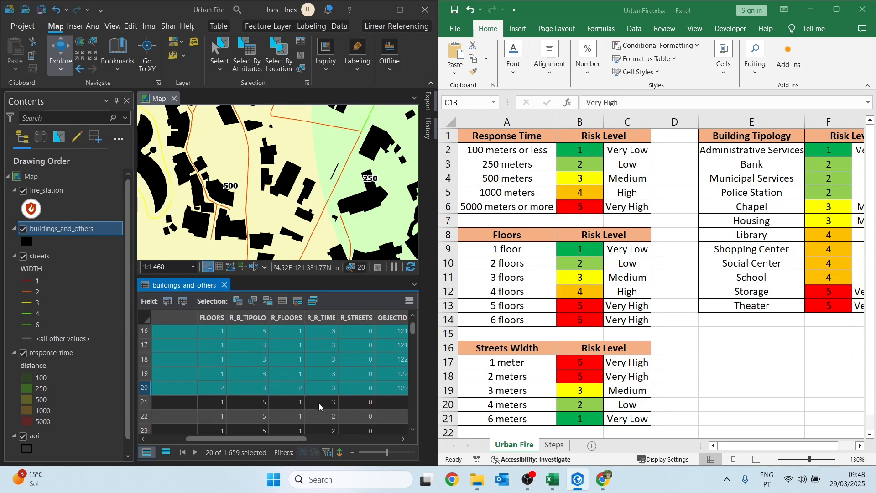
right_click(353, 318)
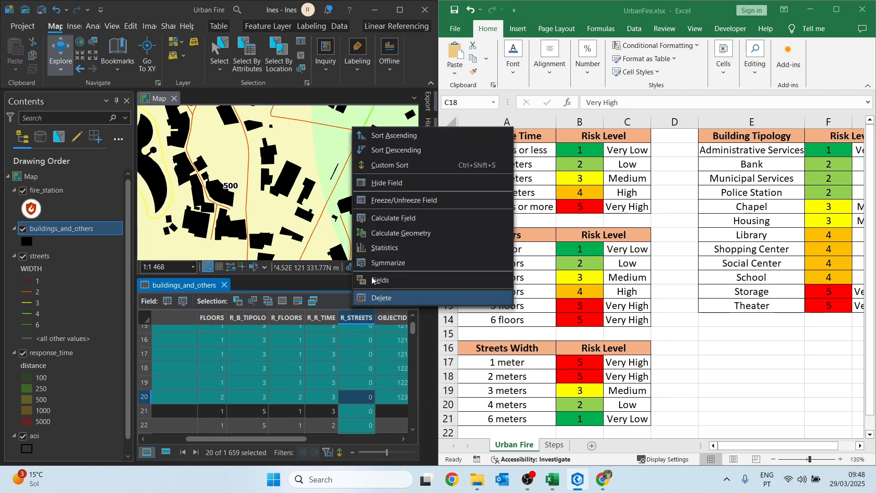
left_click(379, 216)
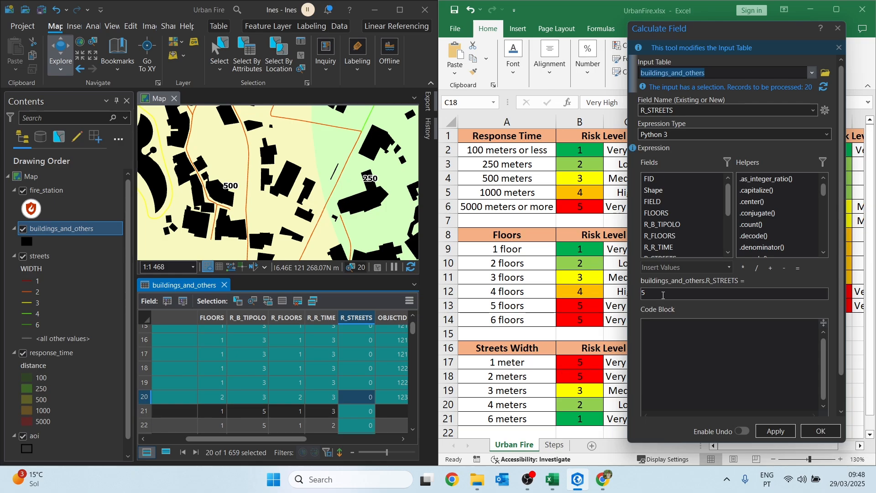
left_click(781, 431)
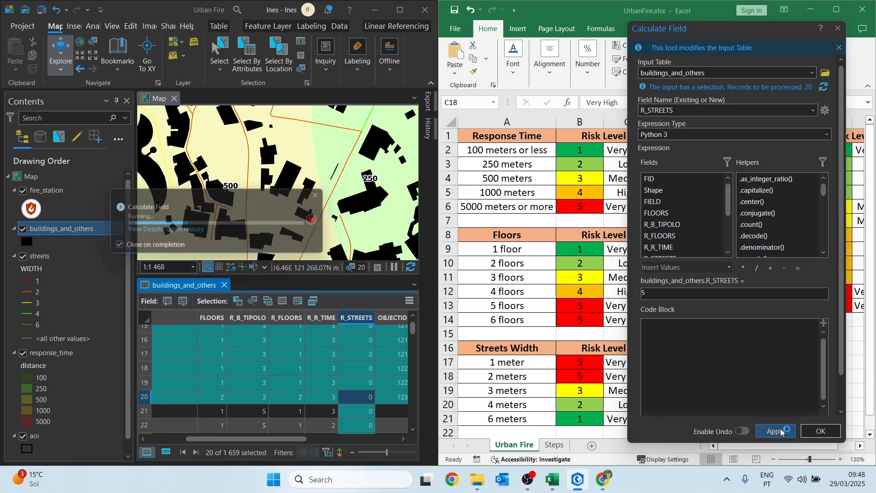
Step: Select all records with a WIDTH of 2, rows 21 to 328, and calculate their R_STREETS field as 5
left_click_drag(293, 439, 371, 441)
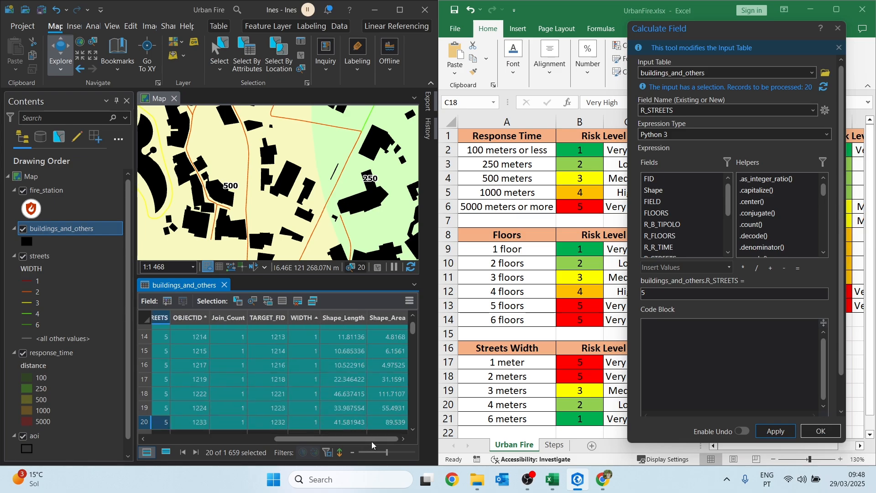
scroll(327, 366, "down", 3)
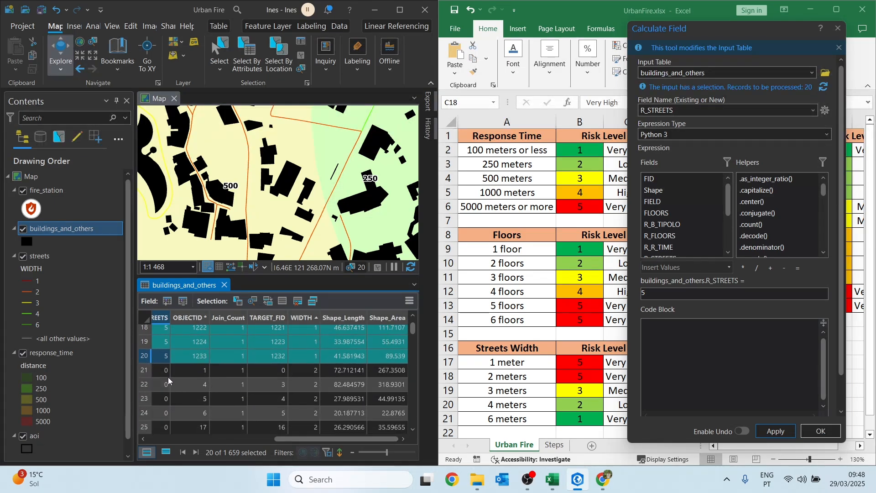
left_click(146, 370)
scroll(214, 392, "down", 5)
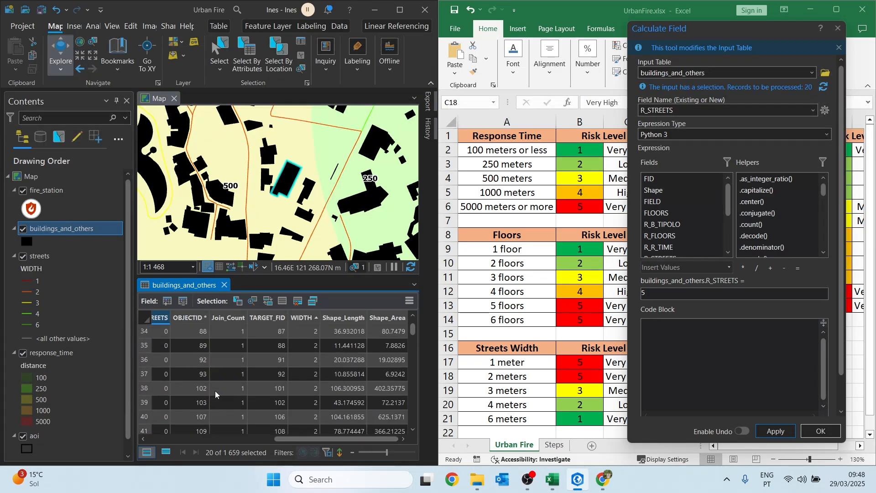
scroll(215, 390, "down", 8)
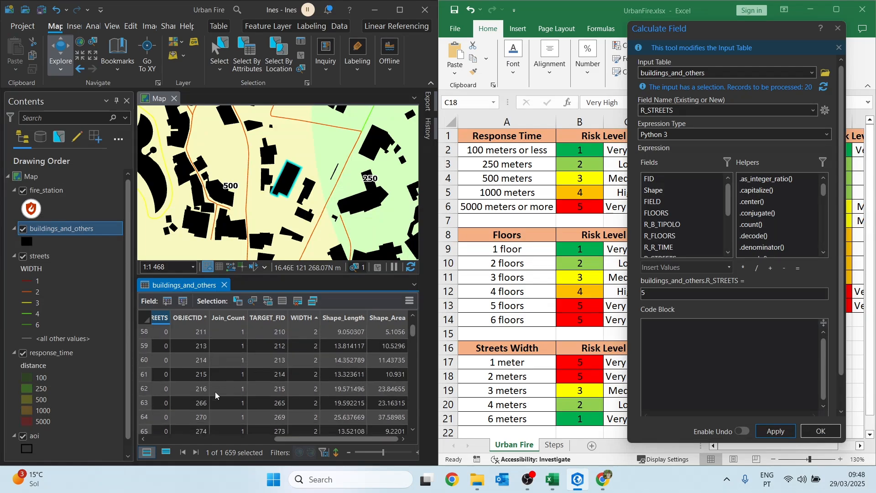
scroll(215, 392, "down", 15)
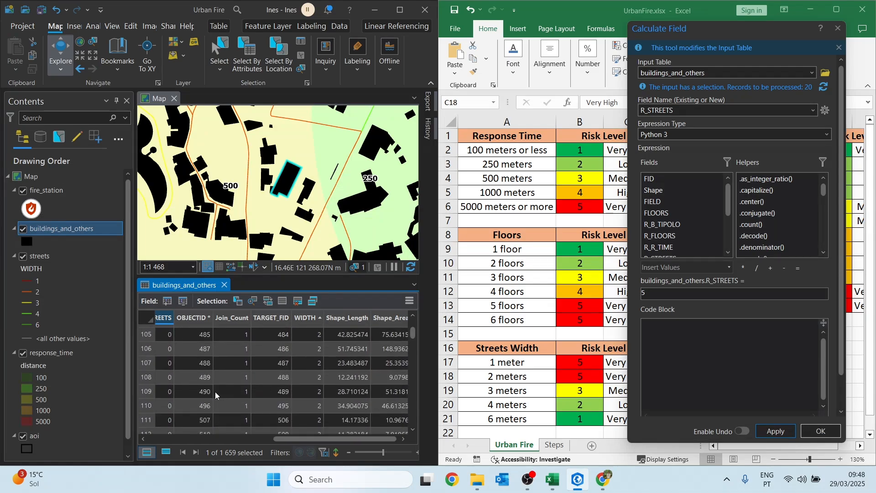
scroll(215, 392, "down", 15)
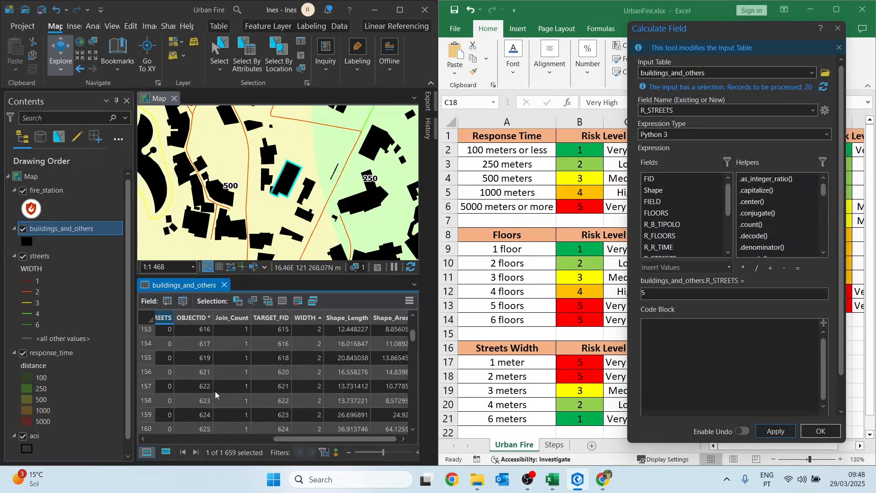
scroll(215, 390, "down", 20)
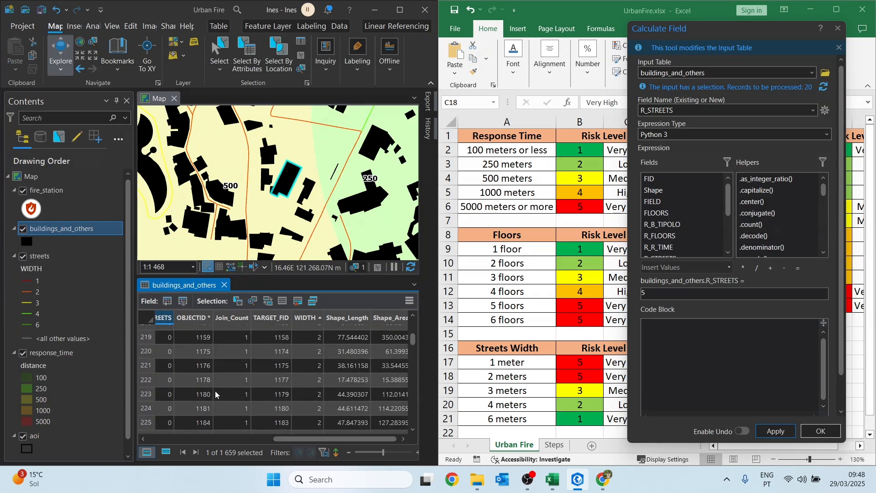
scroll(215, 391, "down", 20)
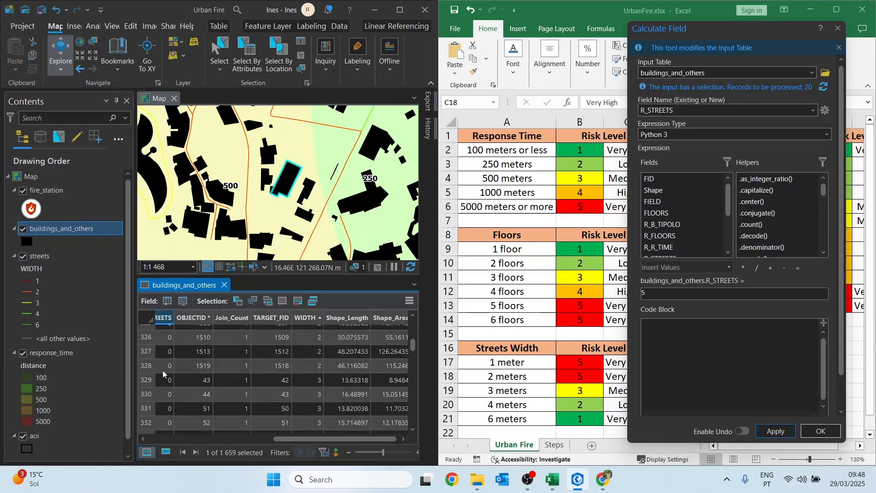
left_click(152, 366, "shift")
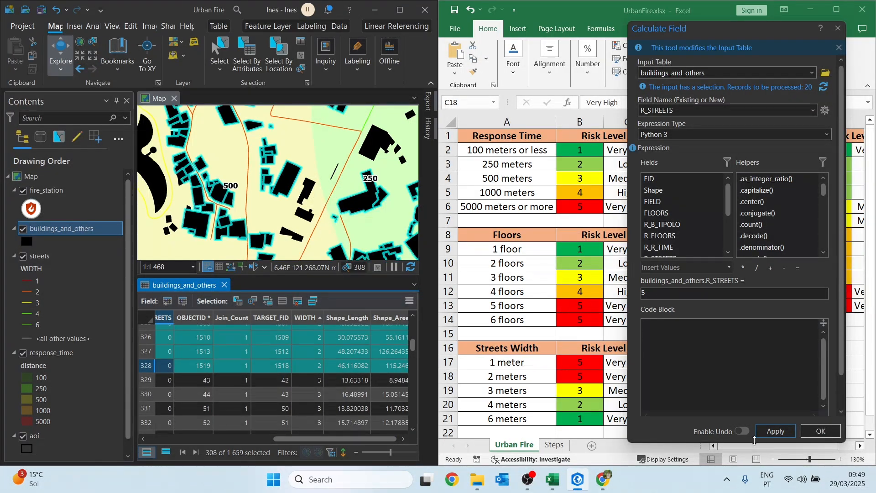
left_click(777, 432)
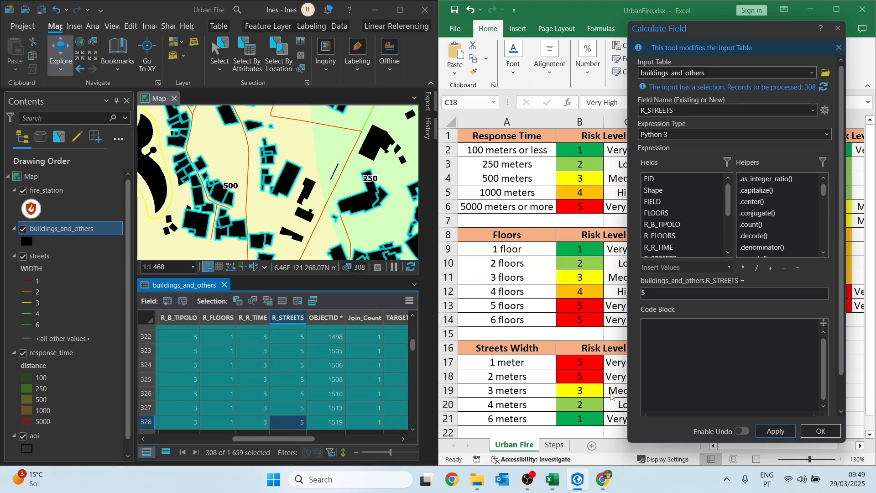
Step: Select all records with a WIDTH of 3, rows 329 to 574, and calculate their R_STREETS field as 3
scroll(219, 380, "down", 2)
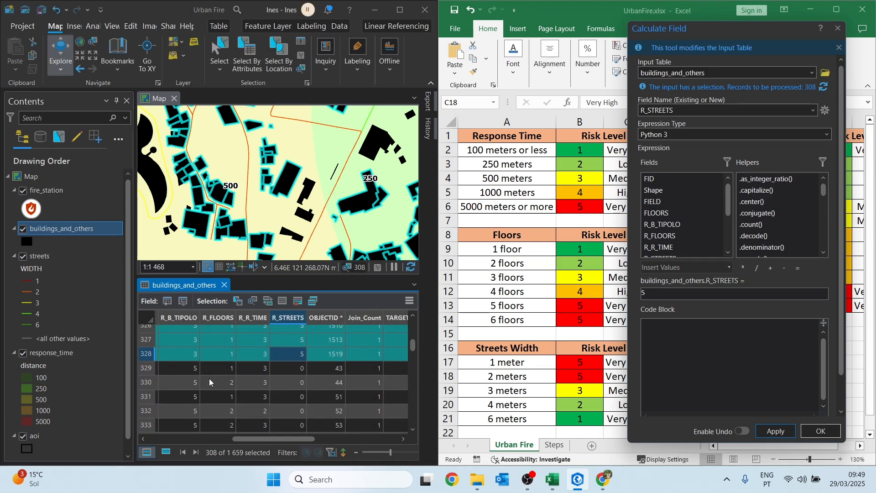
left_click(140, 368)
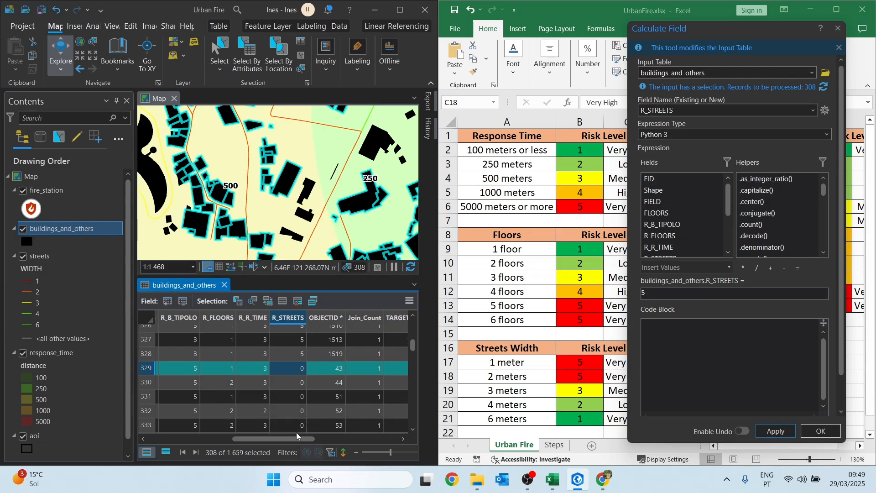
left_click_drag(289, 436, 374, 436)
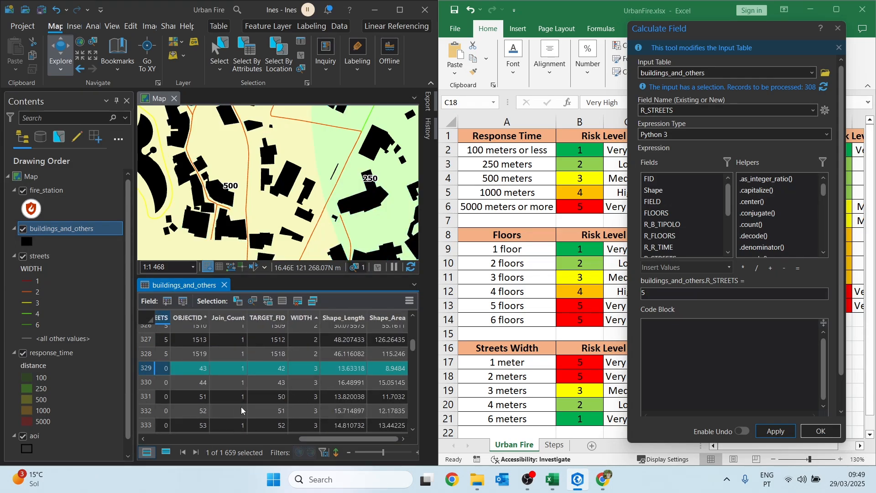
scroll(251, 406, "down", 20)
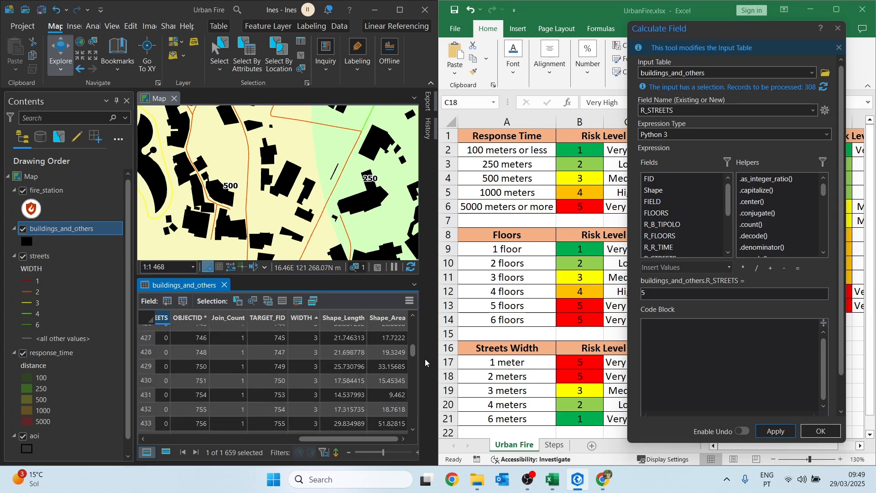
left_click_drag(413, 353, 413, 377)
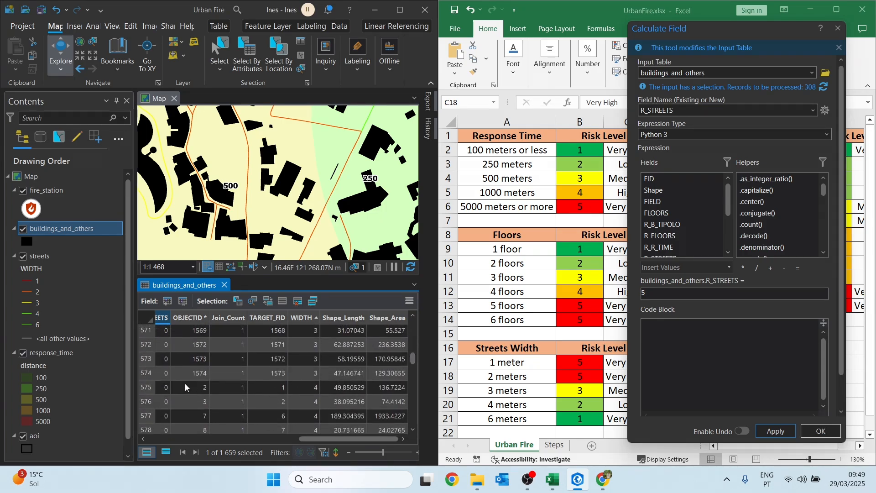
left_click(144, 372, "shift")
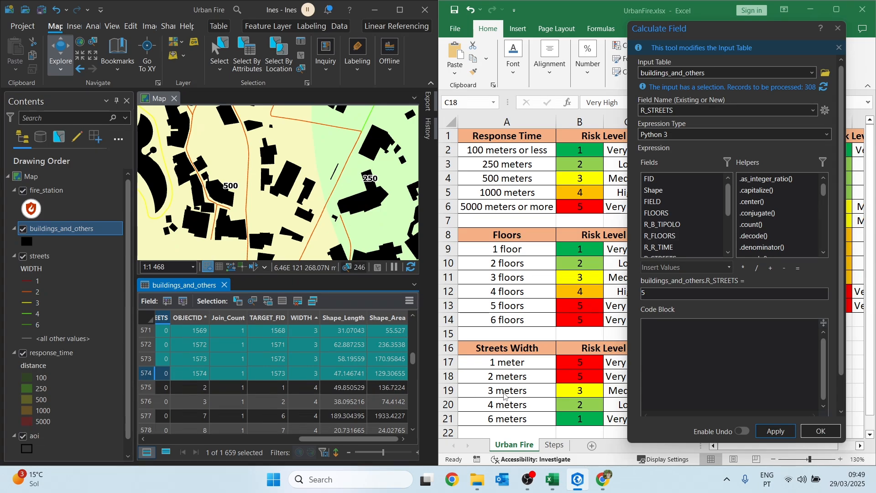
double_click(650, 296)
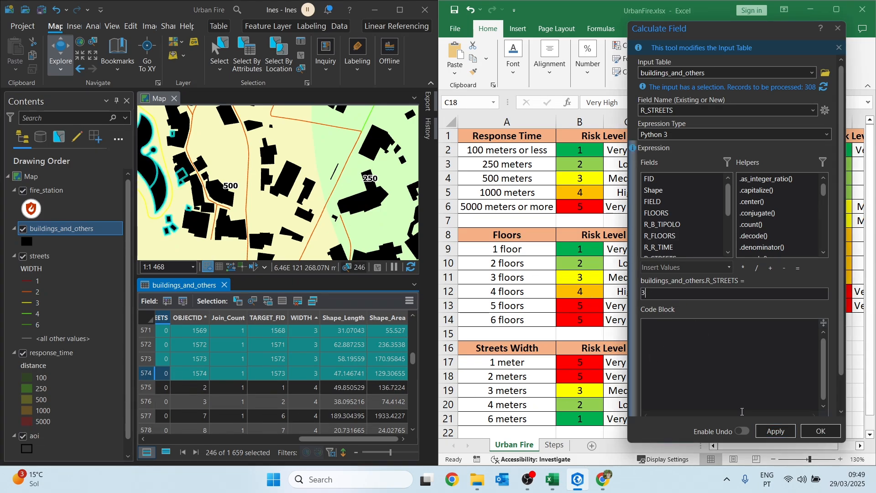
type("3")
left_click(771, 433)
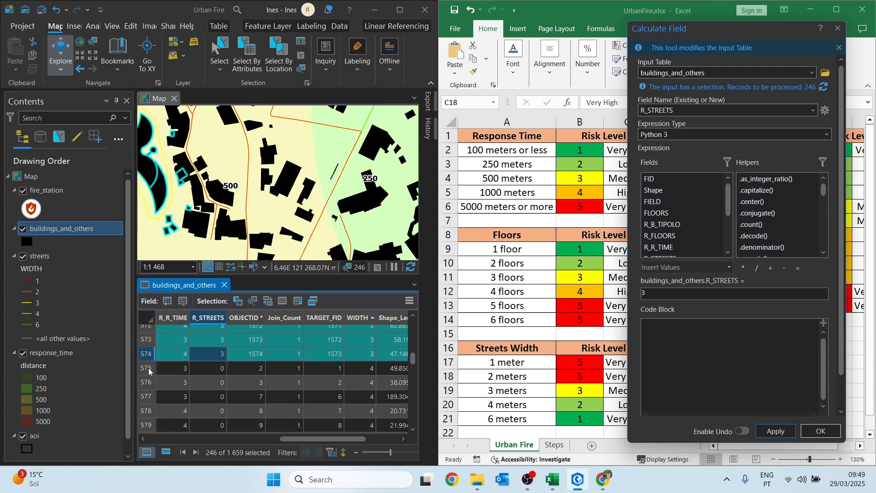
Step: Select all records with a WIDTH of 4, rows 575 to 1649, and calculate their R_STREETS field as 2
left_click(150, 370)
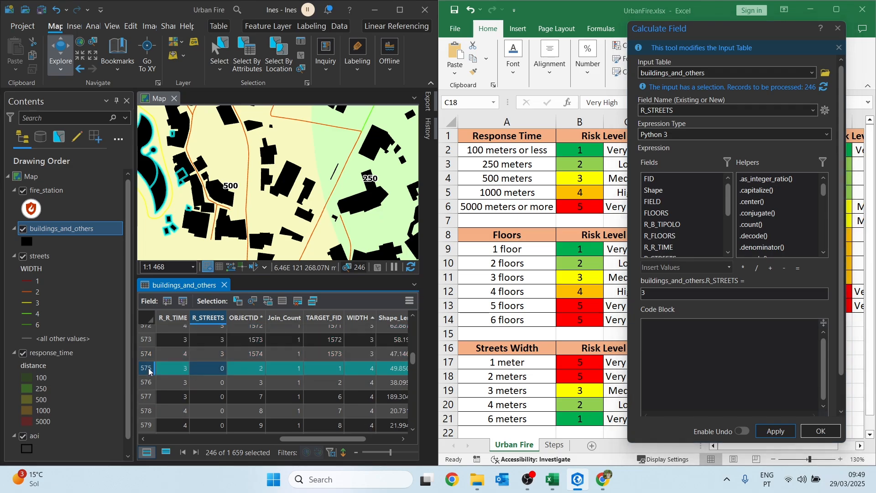
scroll(273, 385, "down", 6)
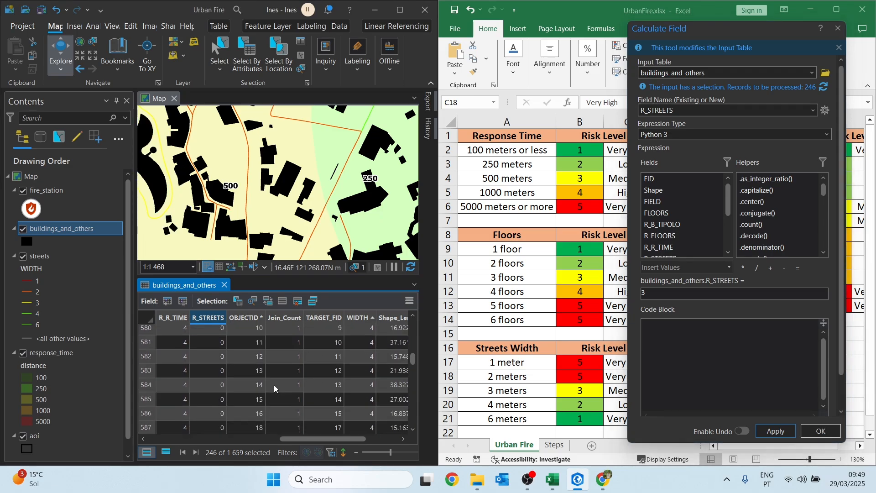
scroll(274, 384, "down", 5)
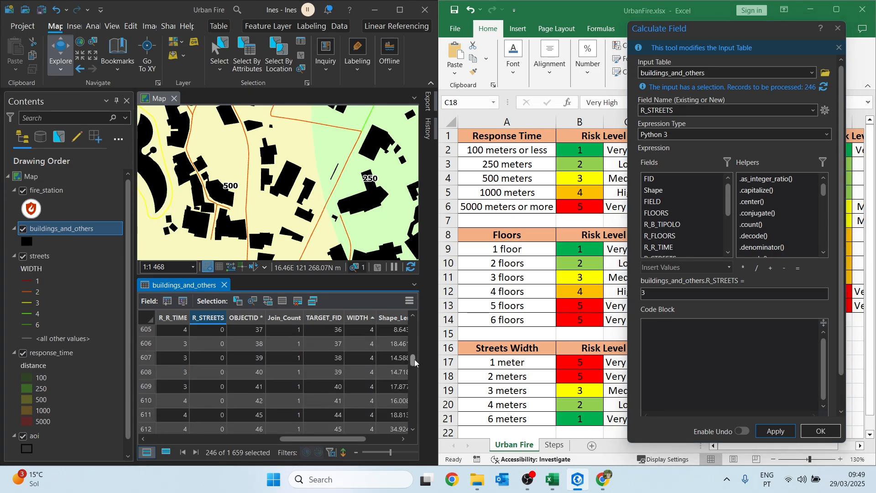
left_click_drag(415, 360, 411, 420)
left_click(147, 409, "shift")
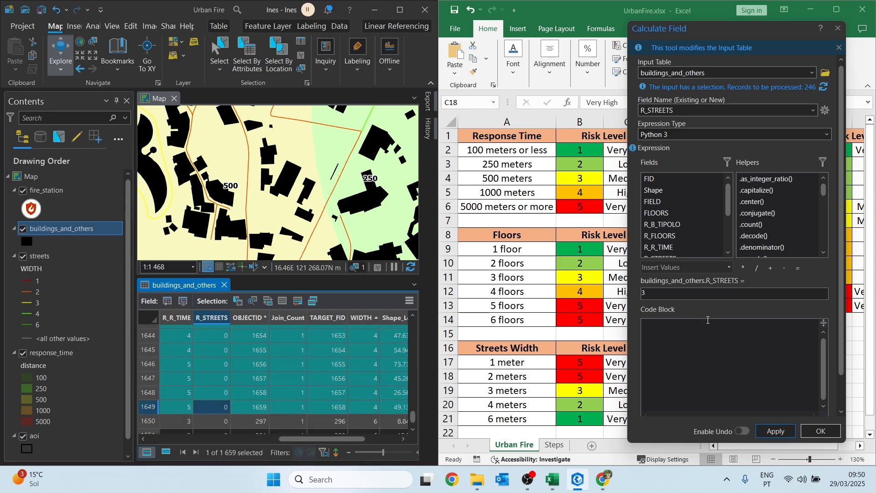
key("BackSpace")
type("2")
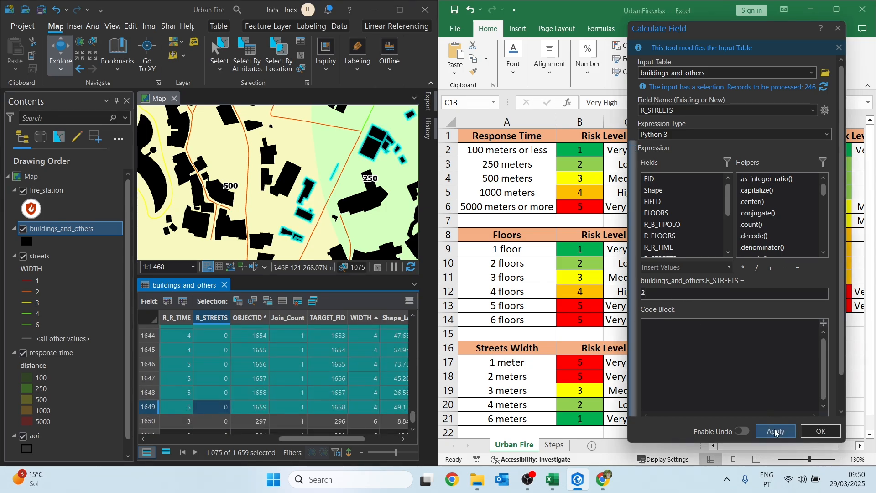
left_click(775, 432)
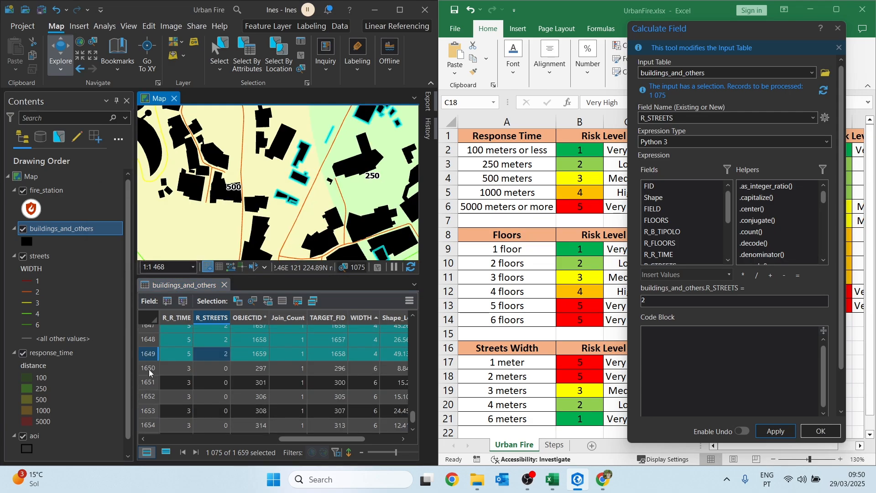
Step: Select all records with a WIDTH of 6, rows 1650 to 1659, and calculate their R_STREETS field as 1
left_click(150, 373)
scroll(224, 380, "down", 2)
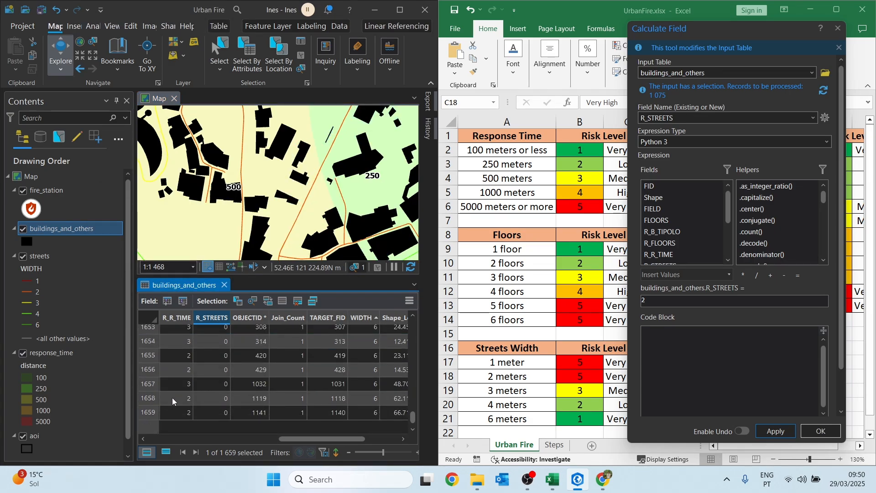
left_click(146, 416, "shift")
scroll(294, 201, "down", 4)
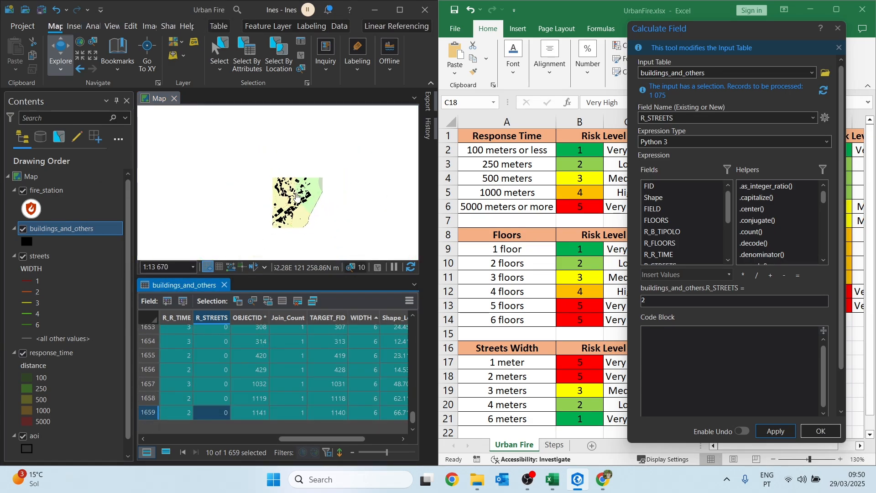
scroll(309, 202, "up", 4)
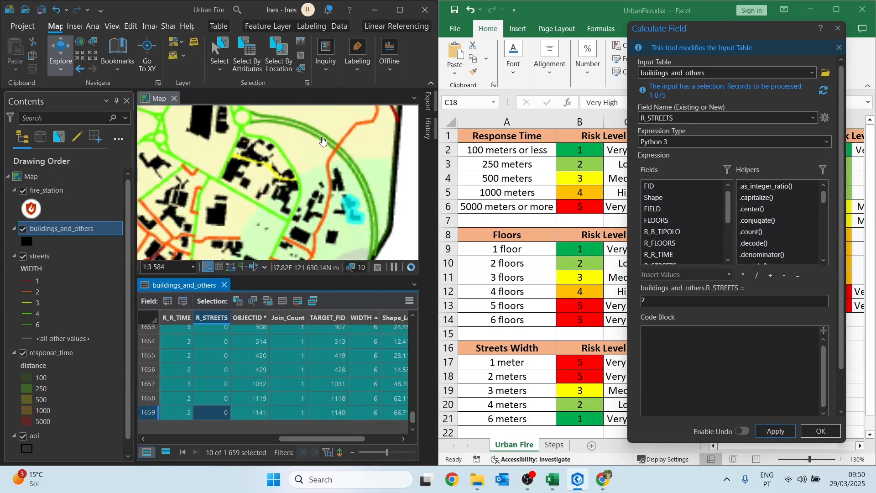
left_click_drag(322, 141, 337, 207)
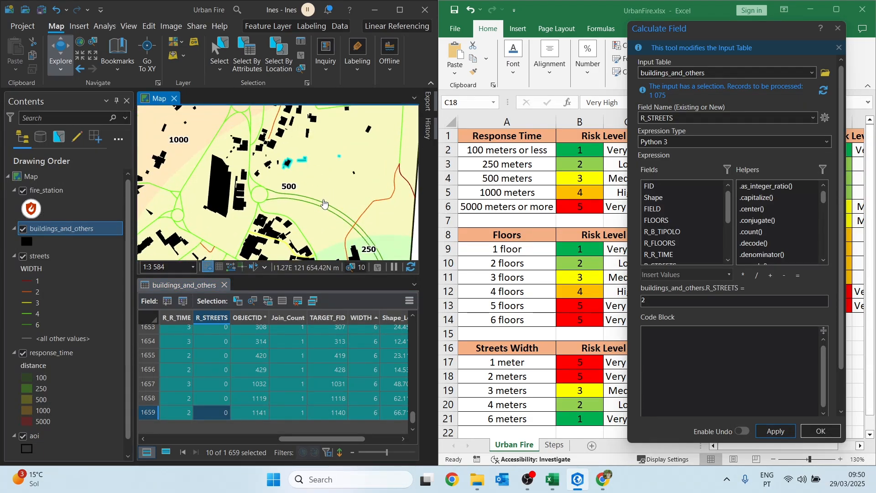
left_click_drag(323, 203, 295, 153)
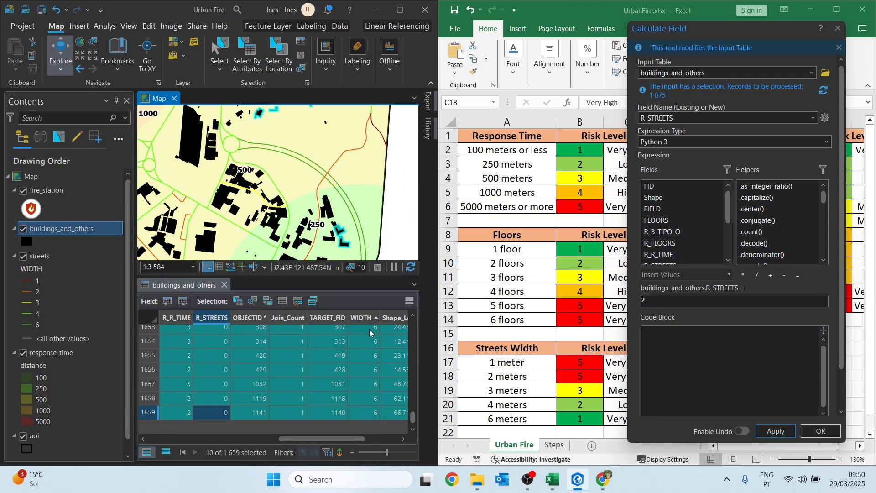
double_click(657, 301)
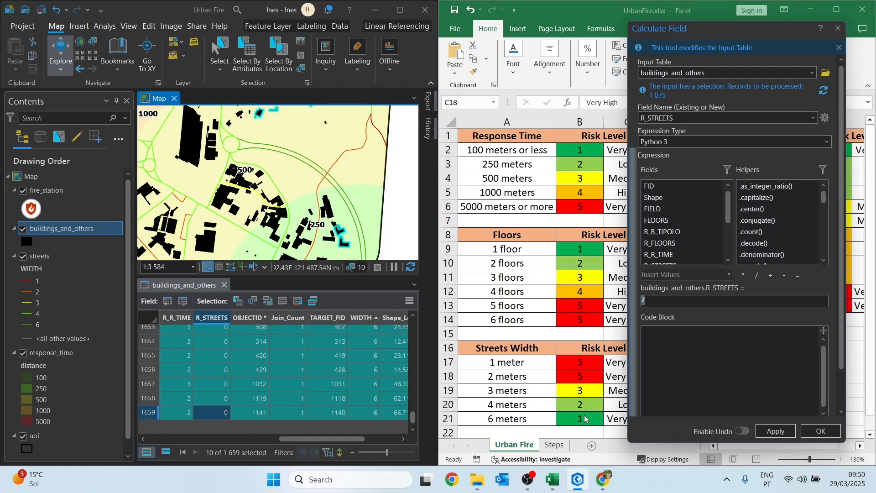
type("1")
left_click(781, 435)
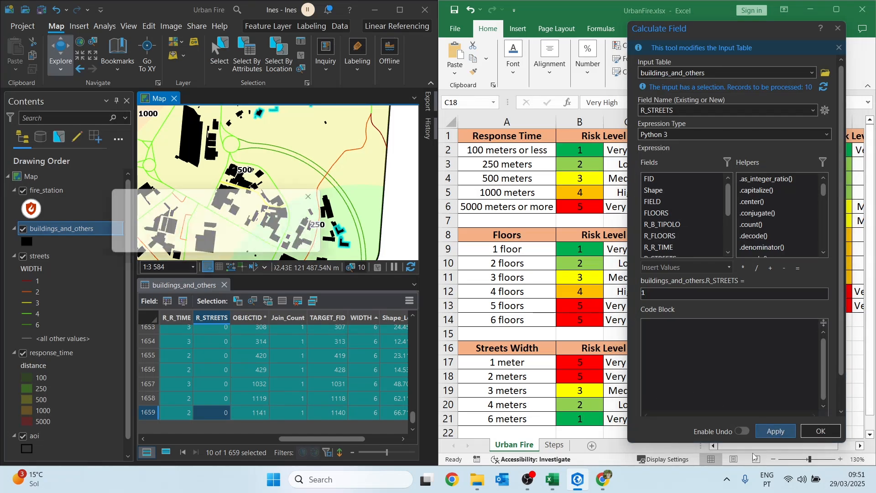
Step: Remove all joins from the buildings_and_others layer and close the Calculate Field tool
right_click(63, 229)
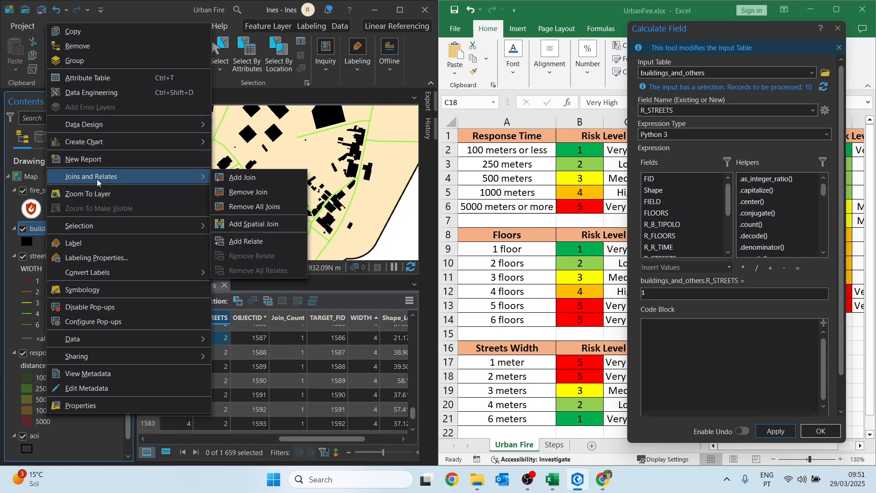
left_click(261, 208)
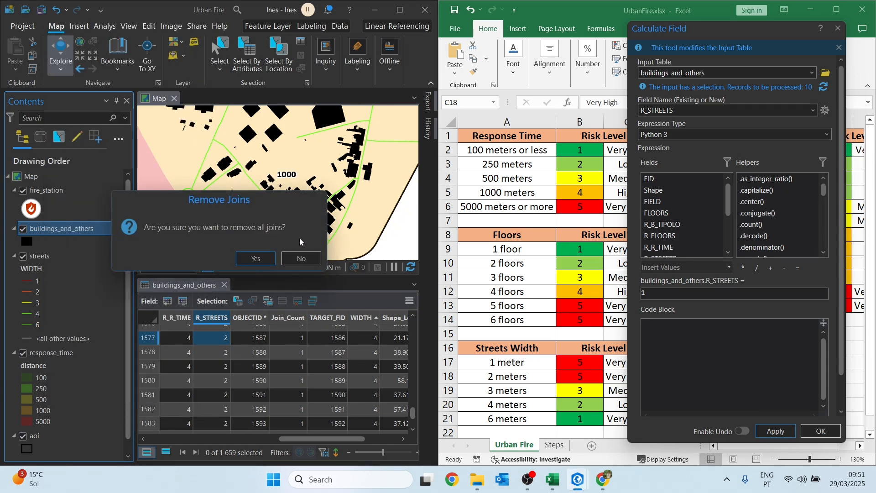
left_click(299, 255)
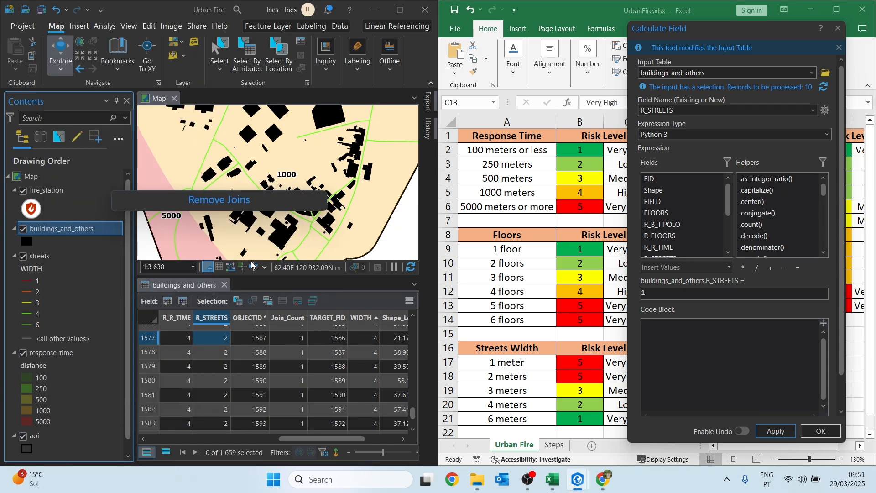
left_click(837, 29)
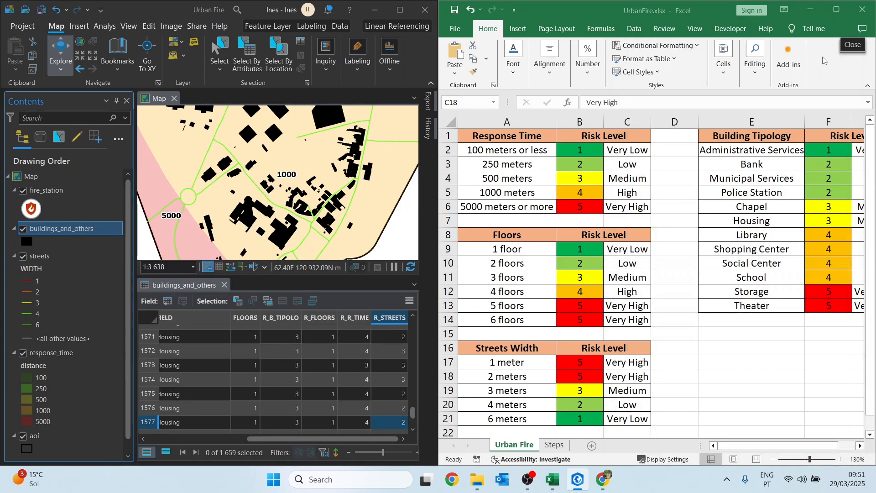
Step: Switch to Excel, narrow column B on the Steps sheet and examine the Step 4 raster names for buildings_and_others.shp
left_click(553, 451)
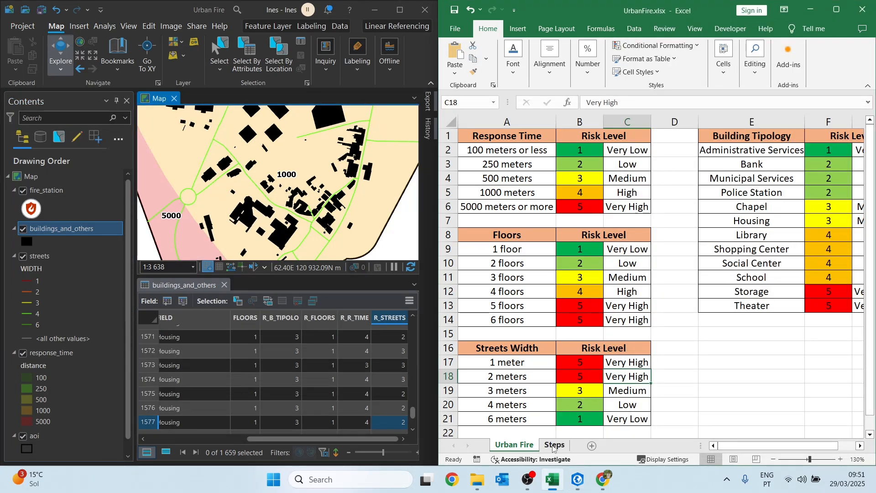
left_click(554, 445)
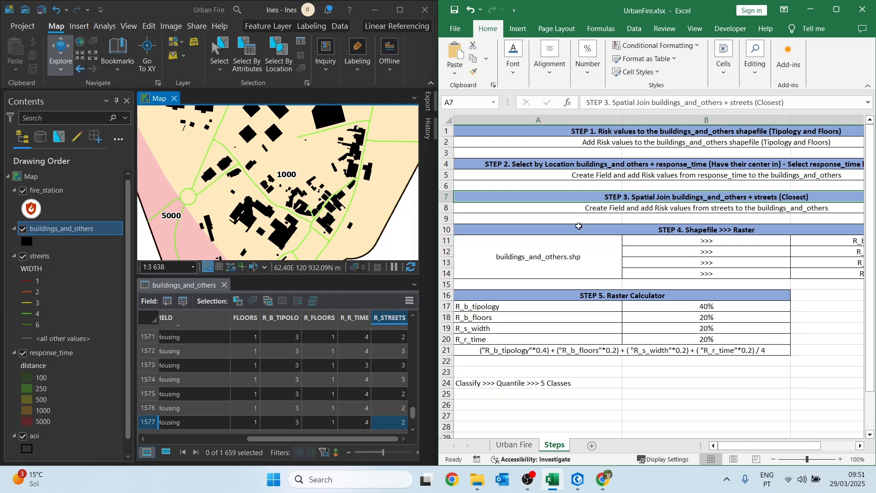
left_click(551, 228)
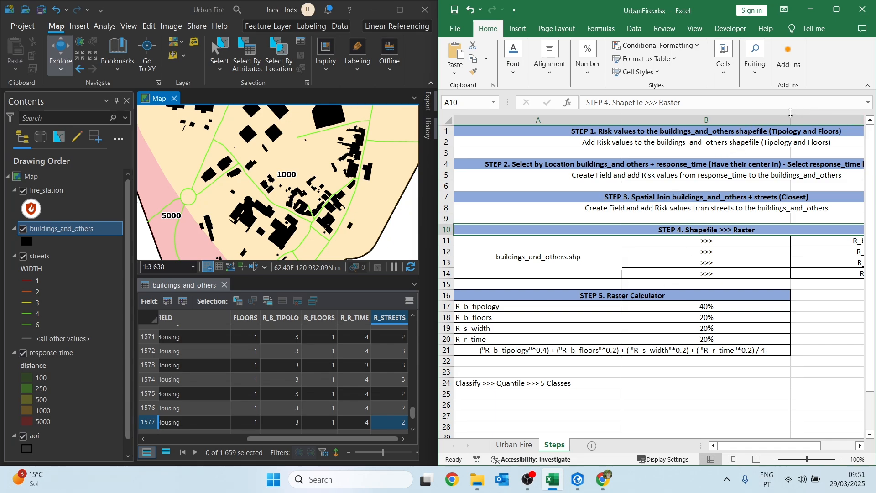
left_click_drag(791, 122, 735, 136)
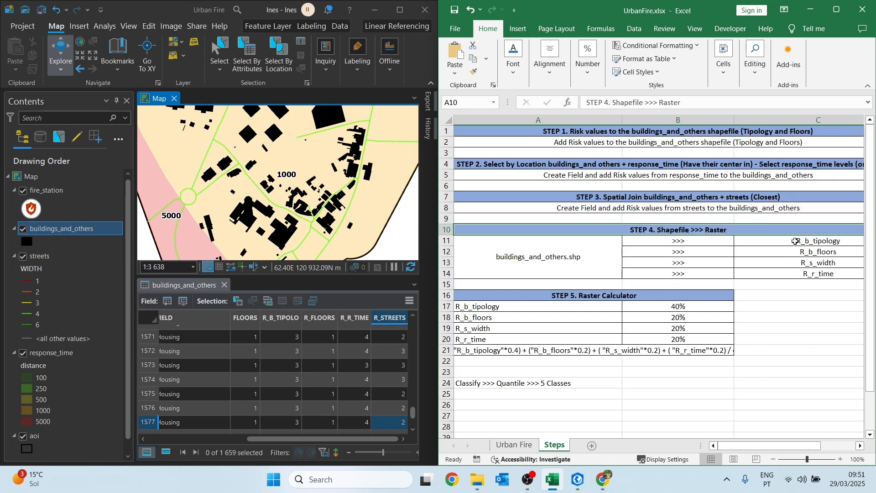
left_click_drag(796, 241, 797, 274)
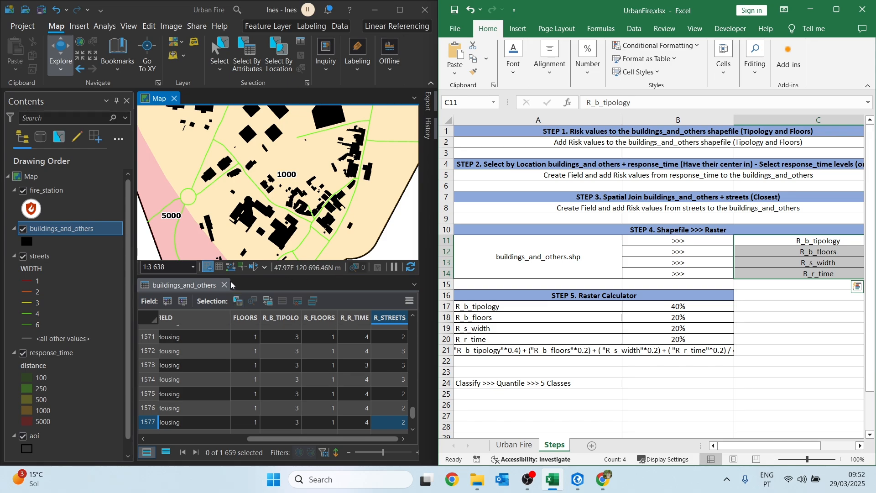
Step: Switch to ArcGIS Pro, maximize its window and close the buildings_and_others attribute table
left_click(110, 28)
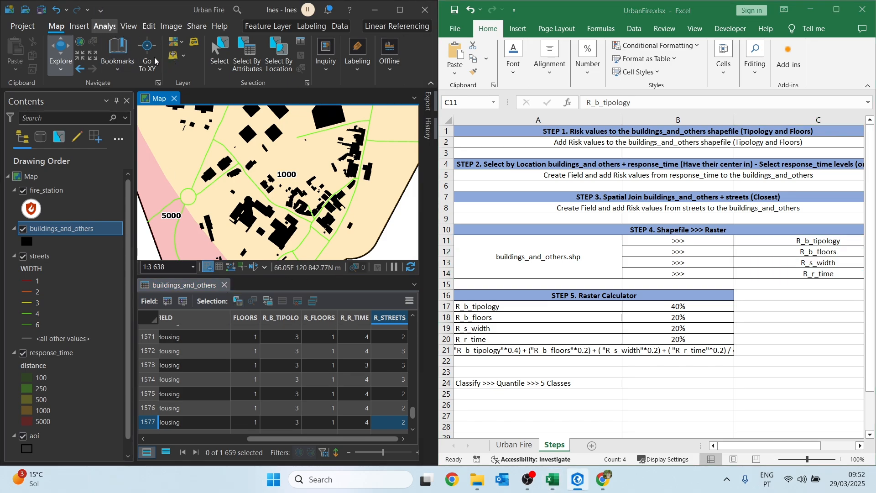
left_click(109, 28)
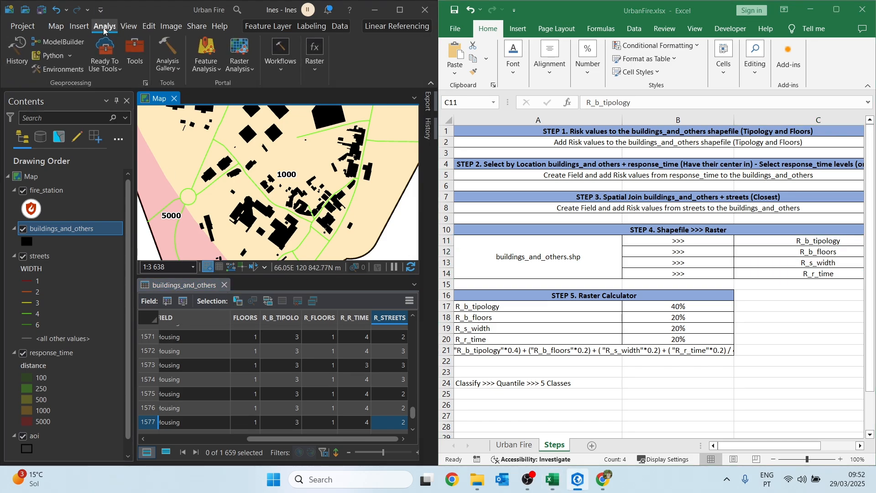
left_click(396, 11)
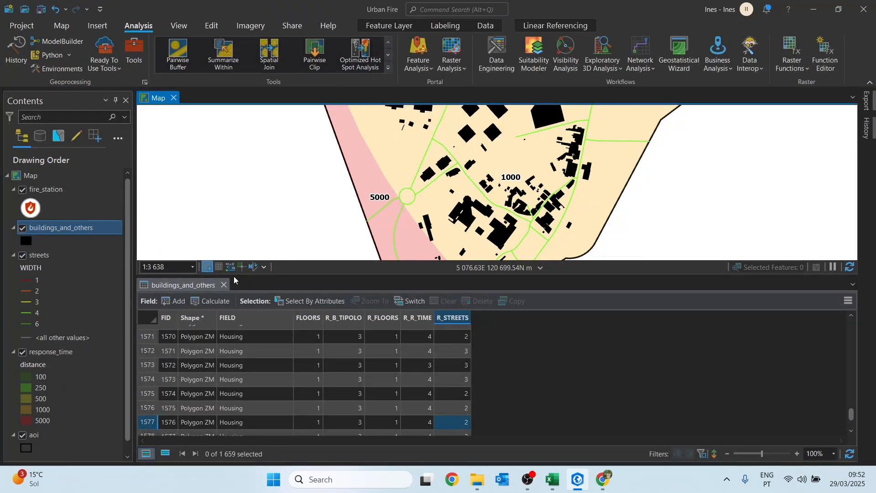
left_click(223, 284)
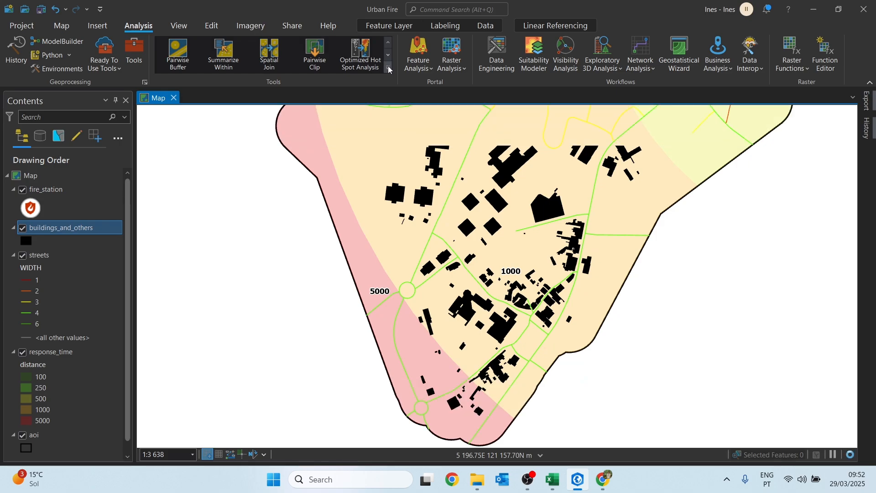
Step: Search the geoprocessing tools for "POLYGON TO RASTER" and open the Polygon to Raster conversion tool
left_click(388, 70)
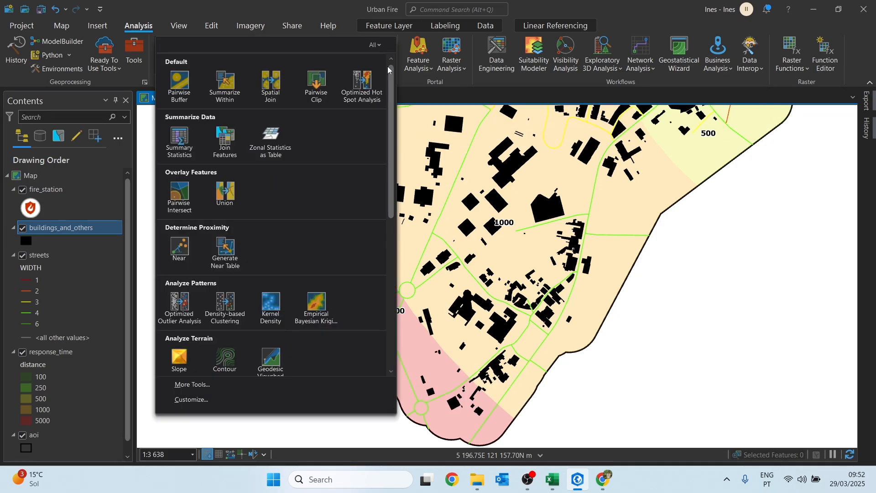
left_click(193, 385)
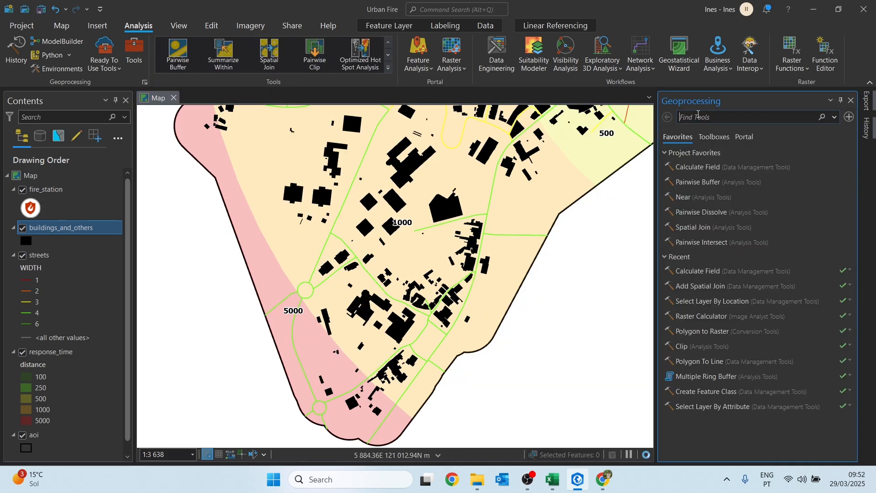
type("POLYGON TO RA")
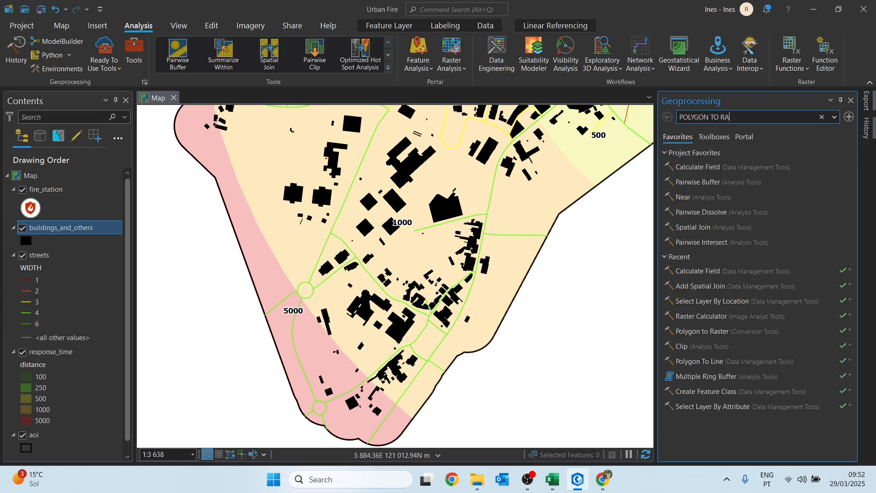
type("STER")
key("Return")
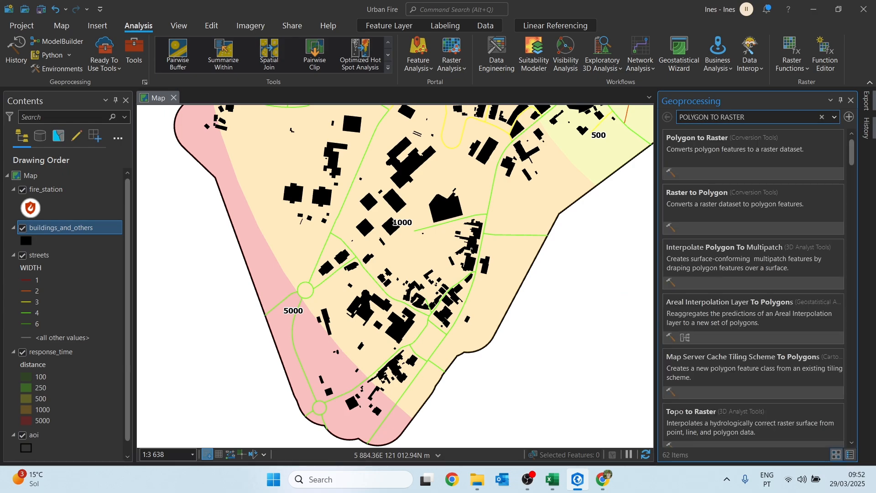
left_click(680, 157)
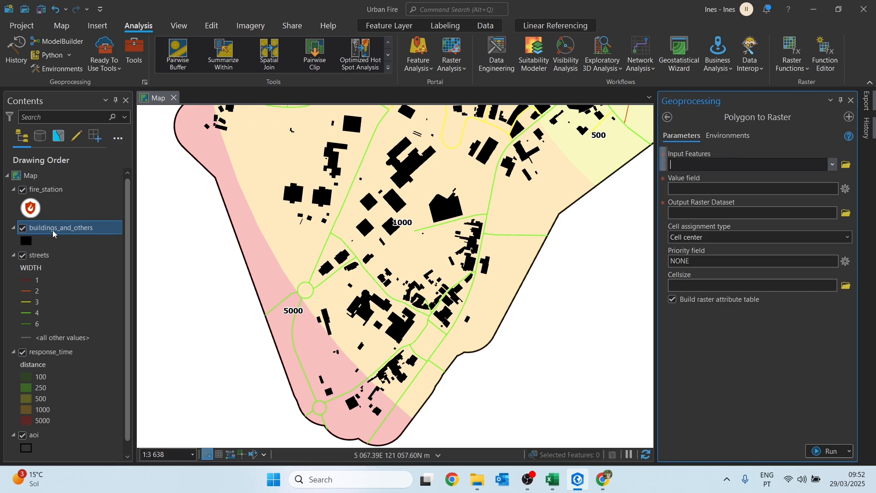
Step: Use buildings_and_others as the input features and R_B_TIPOLO as the value field for the raster conversion
left_click_drag(50, 229, 712, 165)
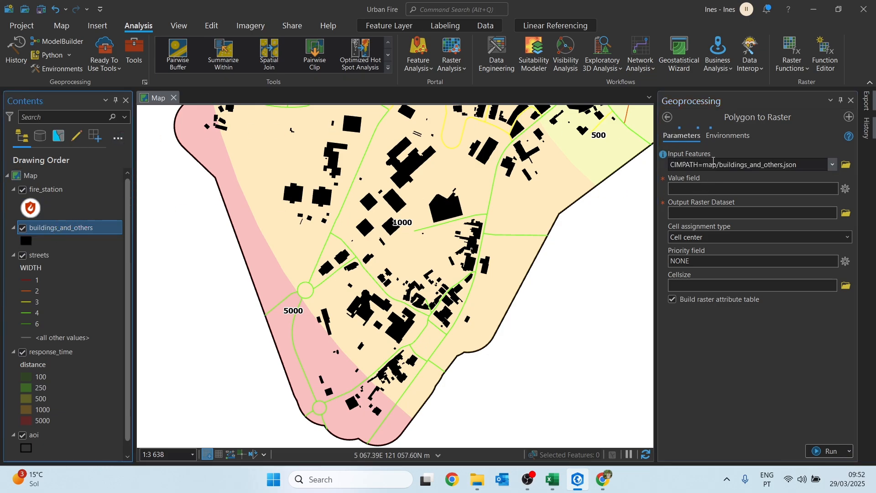
left_click(833, 189)
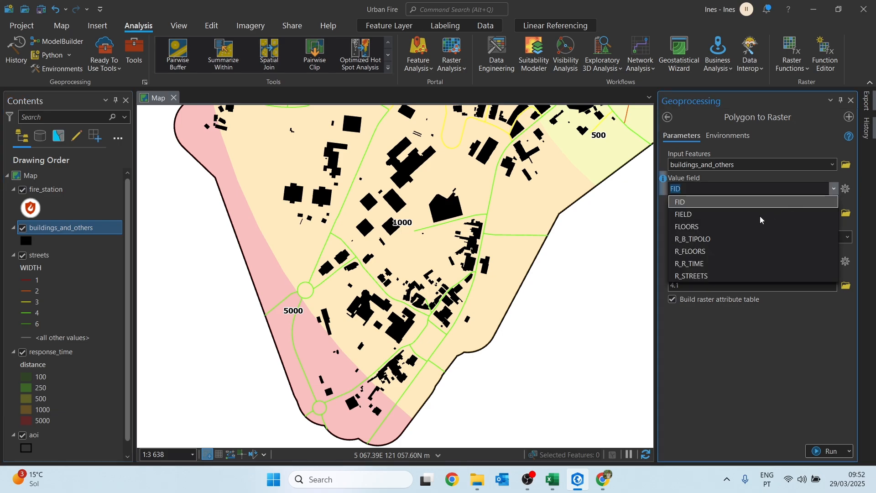
left_click(688, 239)
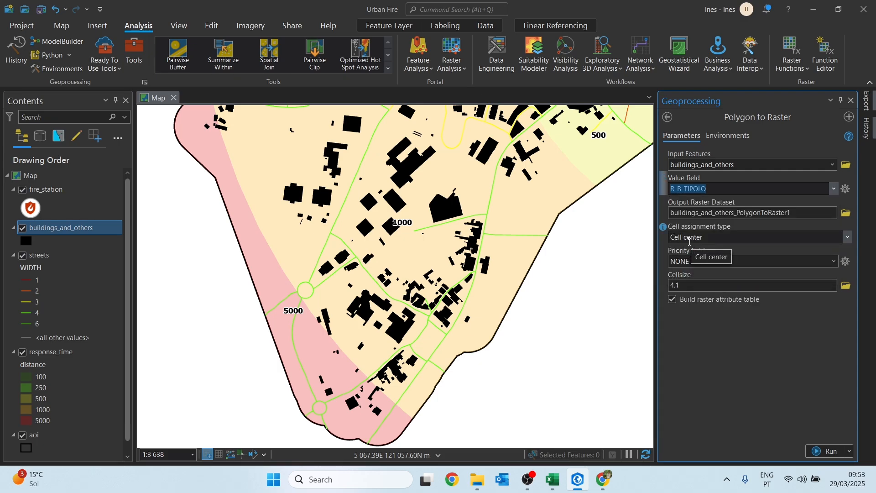
Step: Save the output raster in the Urban Fire Teste folder as R_b_tipology, copying the name from the Excel Steps sheet
left_click(847, 215)
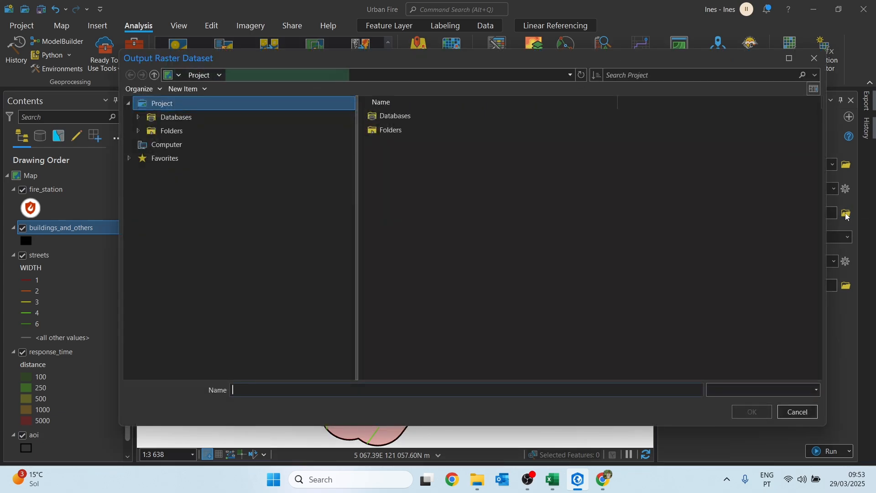
left_click(480, 126)
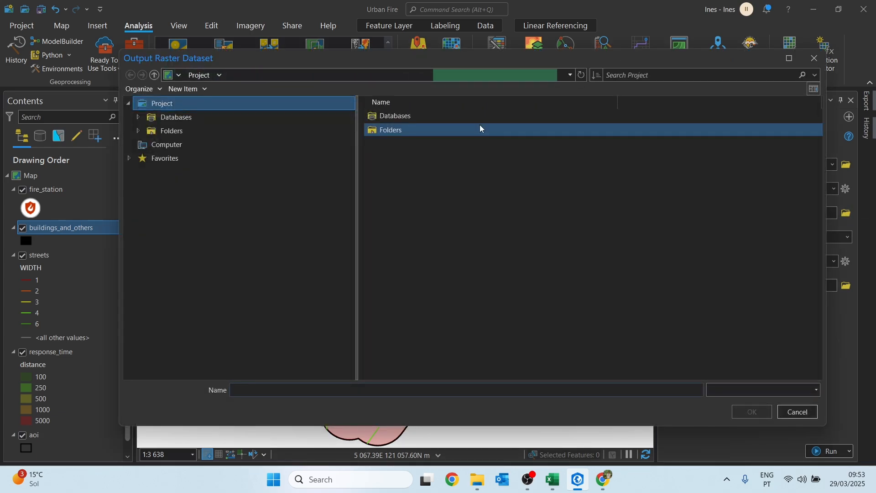
double_click(480, 130)
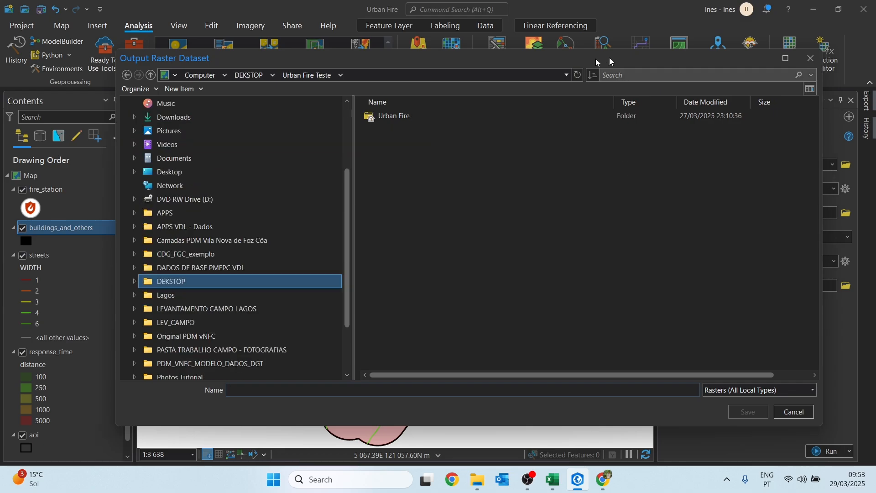
mouse_move(609, 58)
left_mouse_down()
mouse_move(434, 61)
mouse_move(597, 47)
left_mouse_up()
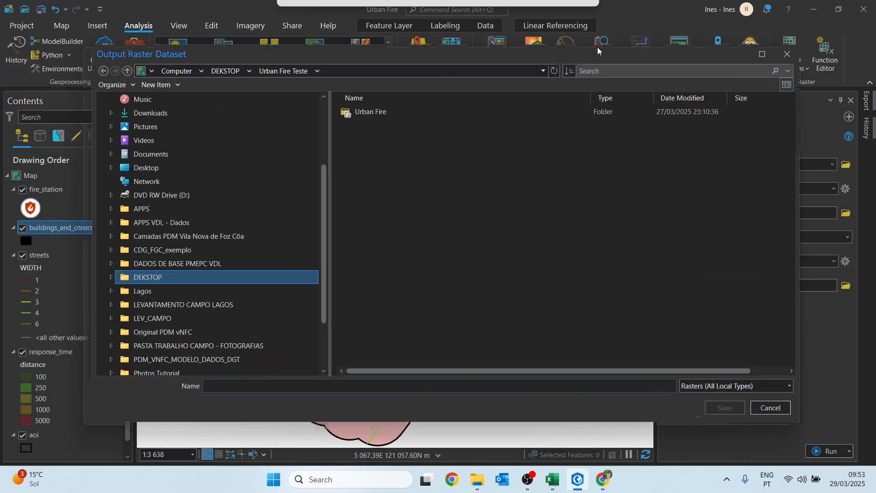
mouse_move(550, 485)
left_click(554, 420)
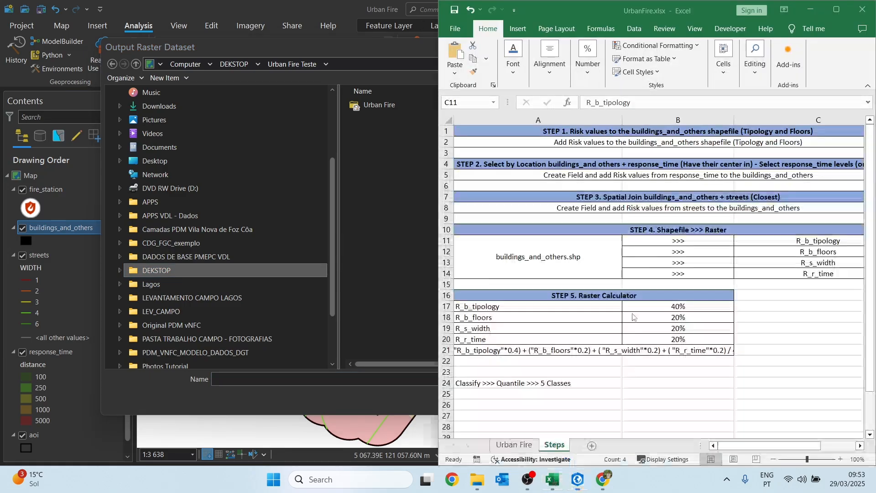
left_click(812, 242)
key("ctrl+c")
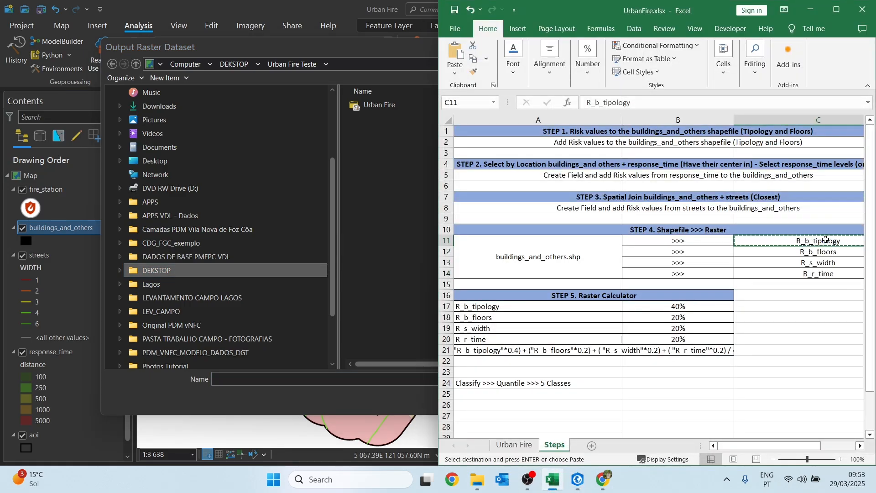
left_click(384, 51)
left_click(337, 379)
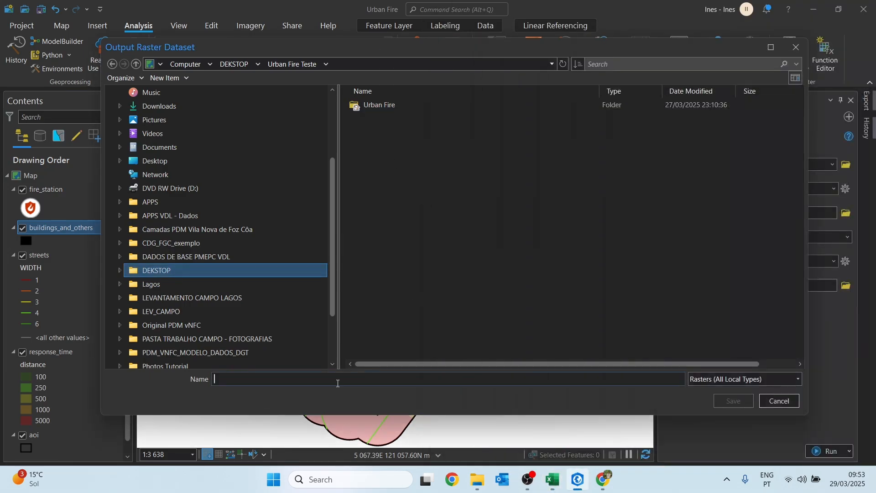
key("ctrl+v")
left_click(730, 401)
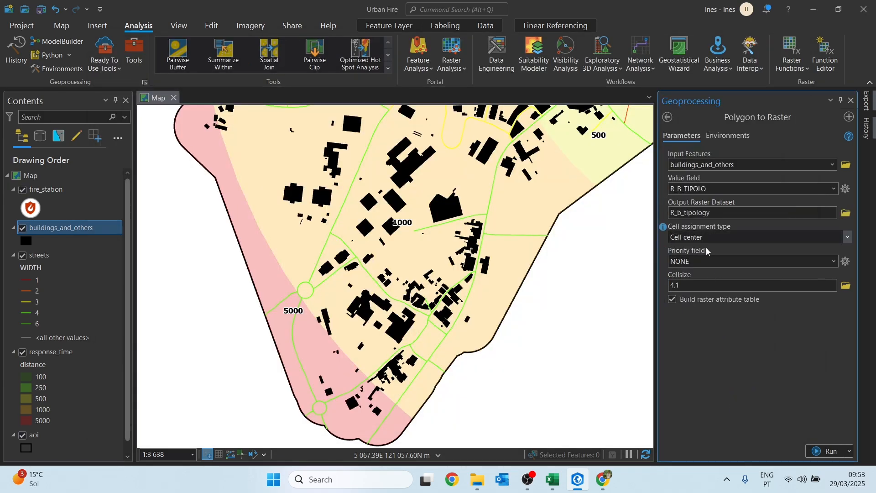
Step: Set the conversion's cell size to 0.5 and its output coordinate system to that of the current map
left_click(698, 285)
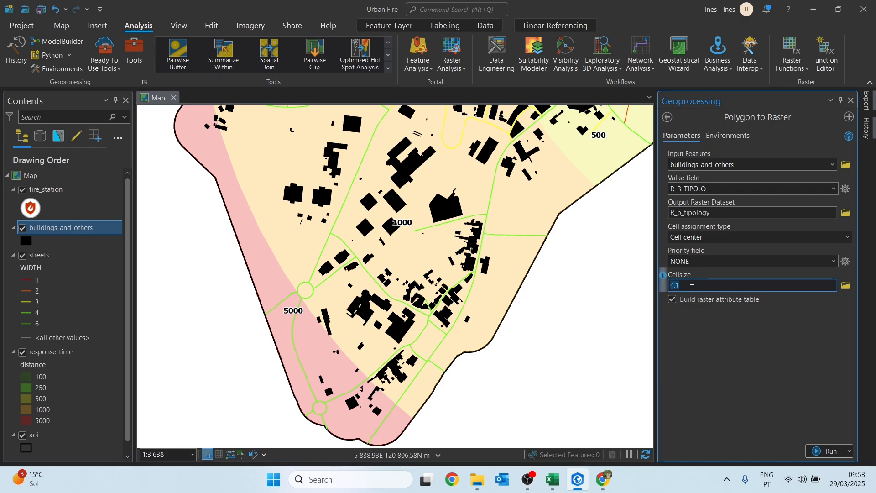
type("0.5")
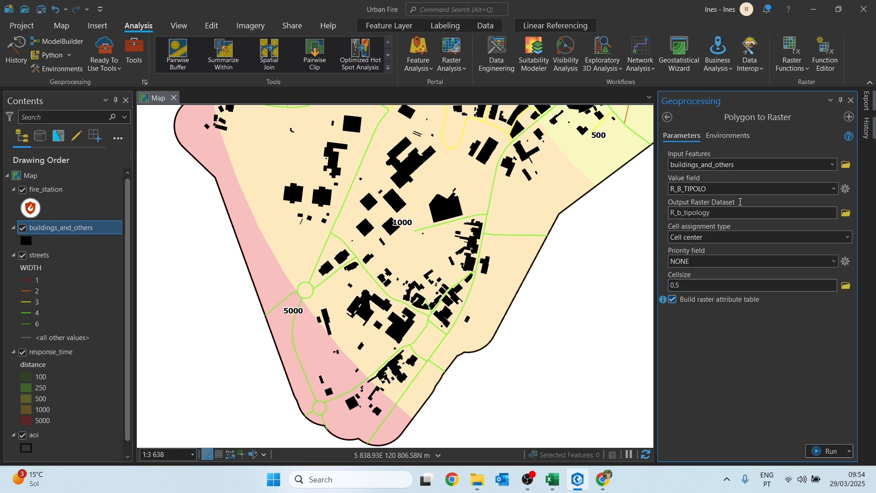
left_click(721, 135)
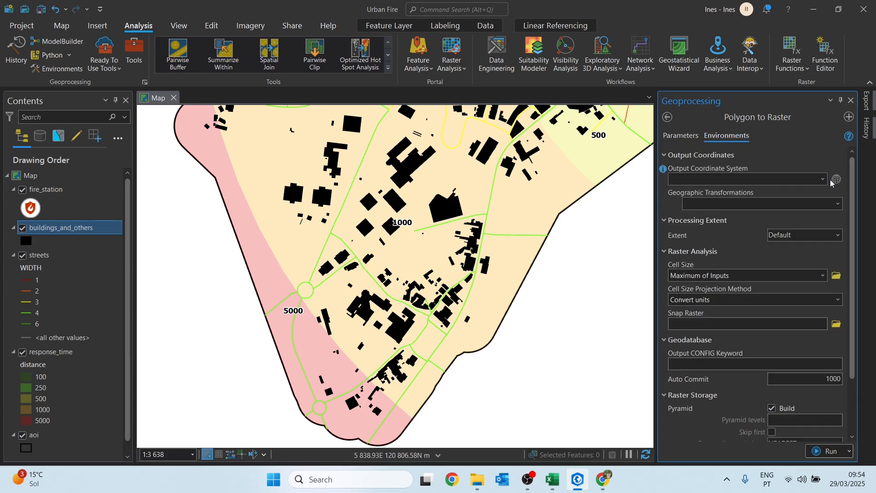
left_click(821, 179)
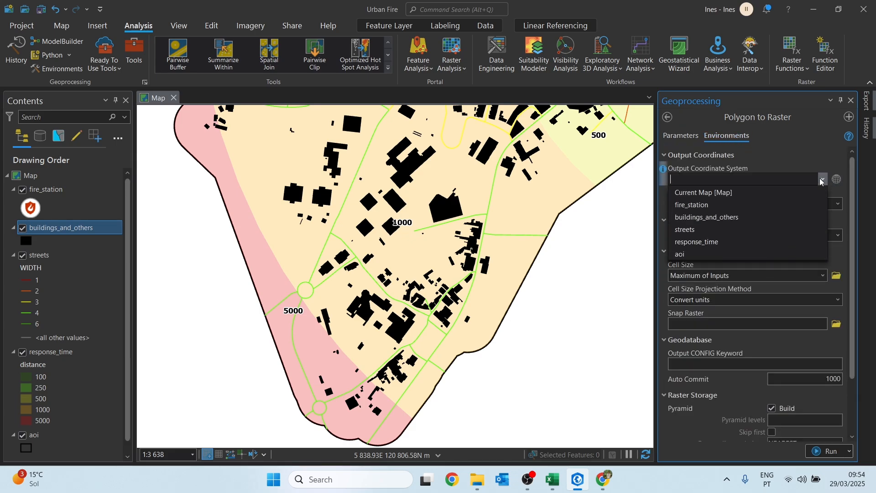
left_click(684, 192)
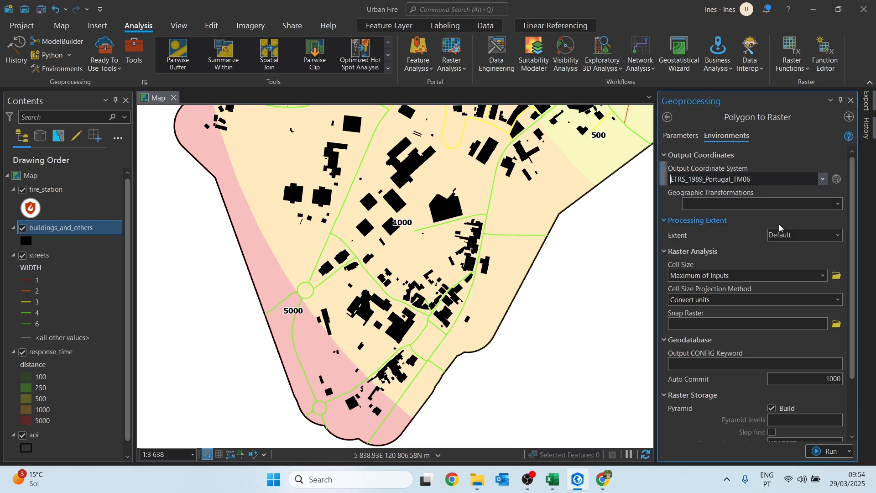
Step: Set the processing extent to match the aoi layer and run Polygon to Raster
left_click(803, 235)
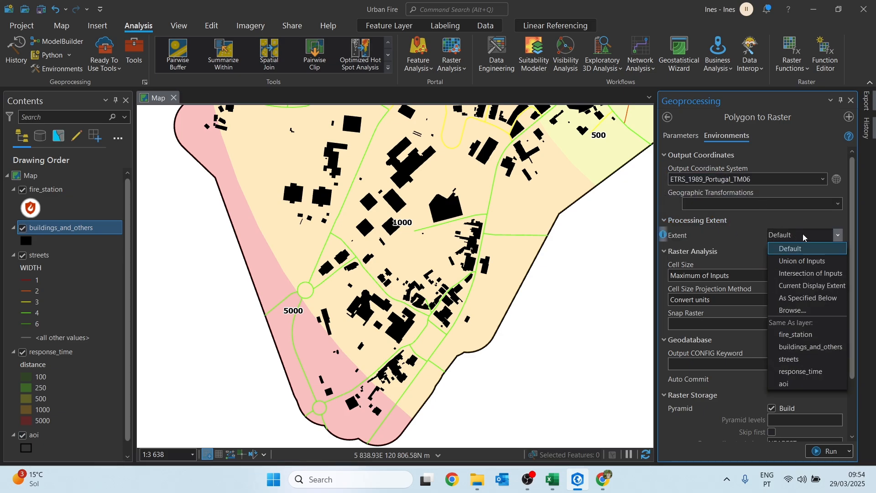
left_click(786, 385)
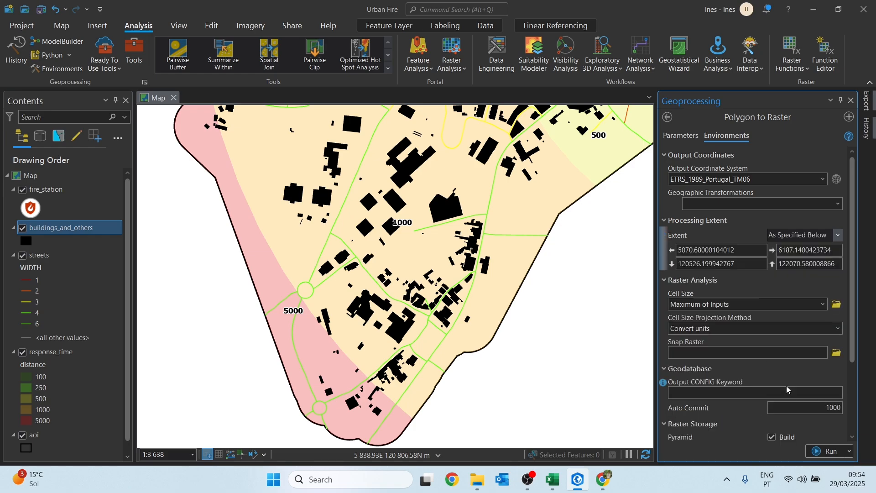
left_click(827, 451)
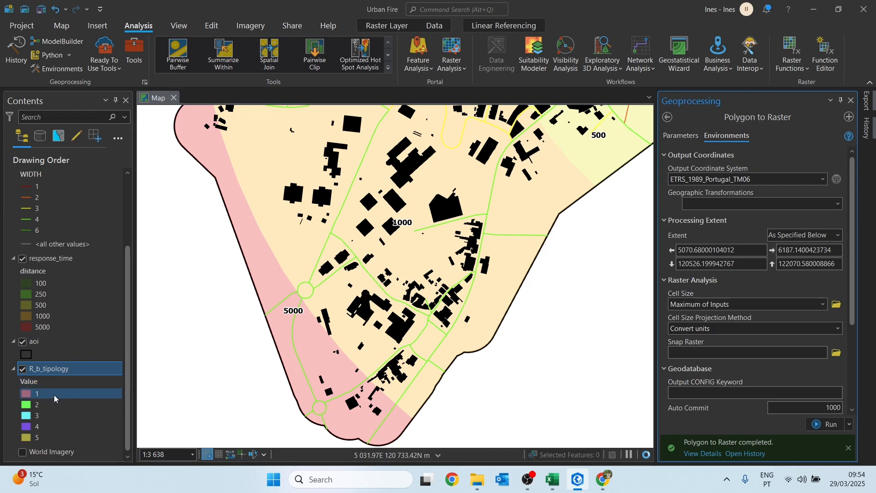
Step: Set the Polygon to Raster value field to R_FLOORS
left_click(687, 135)
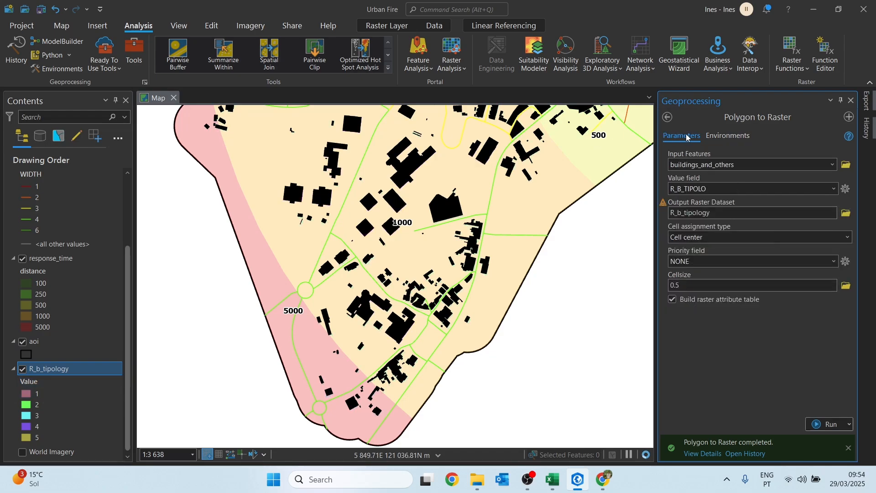
left_click(834, 189)
left_click(689, 253)
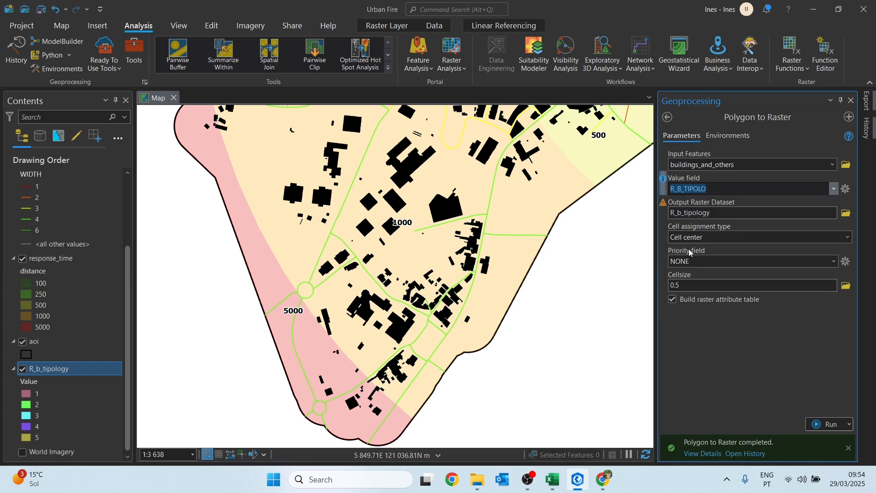
Step: Name the output raster R_b_floors, following the Excel Steps sheet, and run Polygon to Raster
left_click(552, 479)
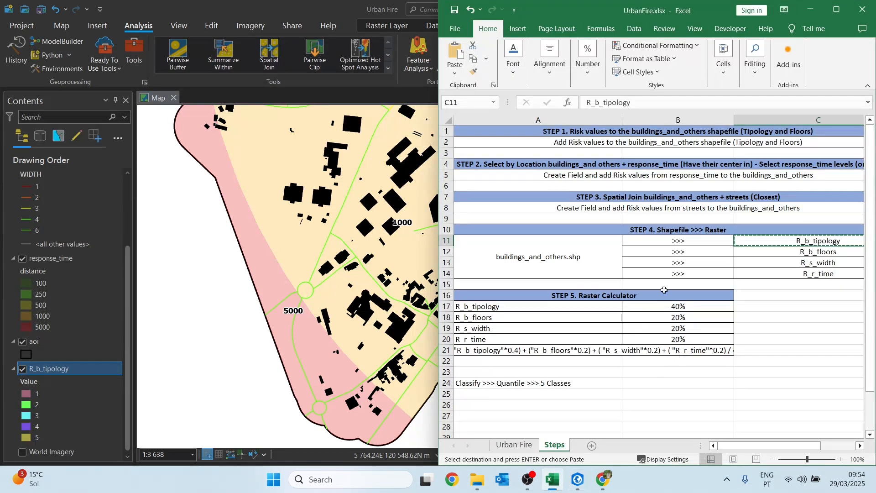
left_click(758, 254)
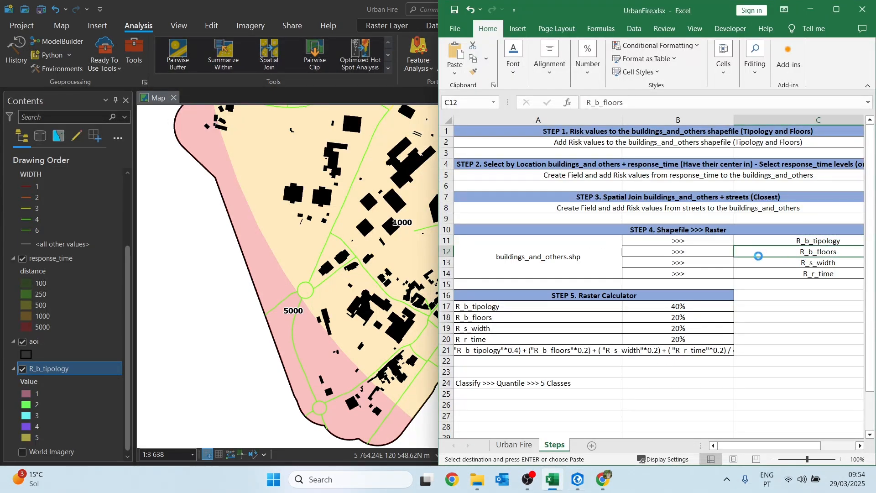
key("alt+Tab")
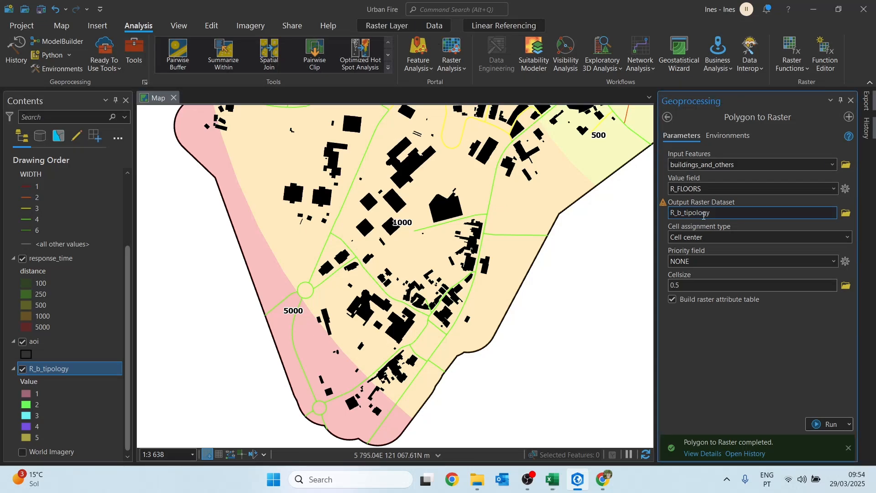
double_click(707, 189)
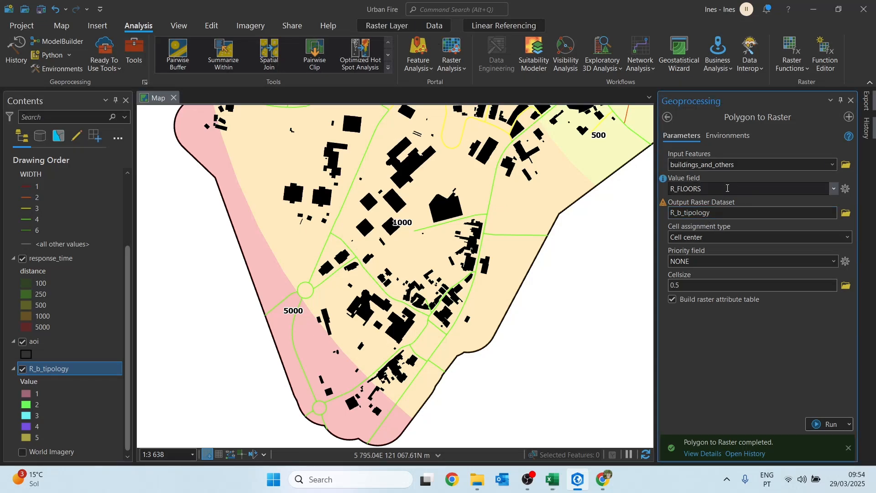
left_click(757, 213)
key("BackSpace")
key("BackSpace")
key("BackSpace")
key("BackSpace")
key("BackSpace")
key("BackSpace")
key("BackSpace")
key("BackSpace")
key("BackSpace")
key("BackSpace")
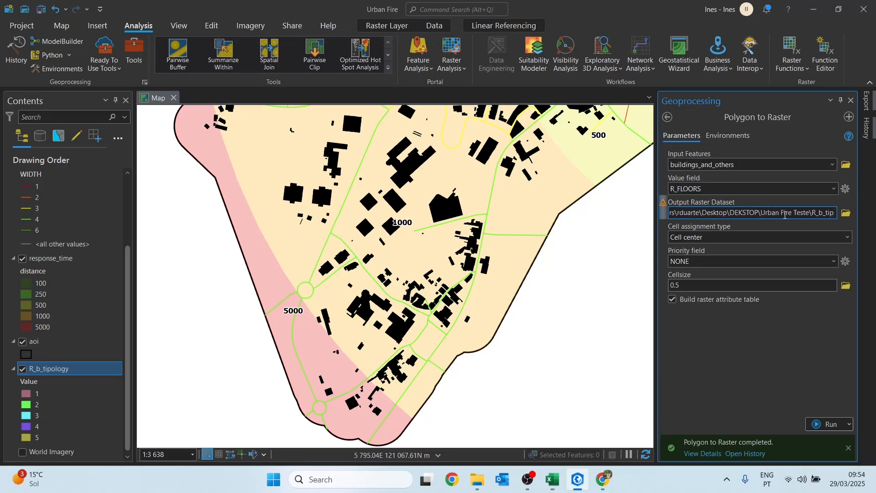
type("b_floors")
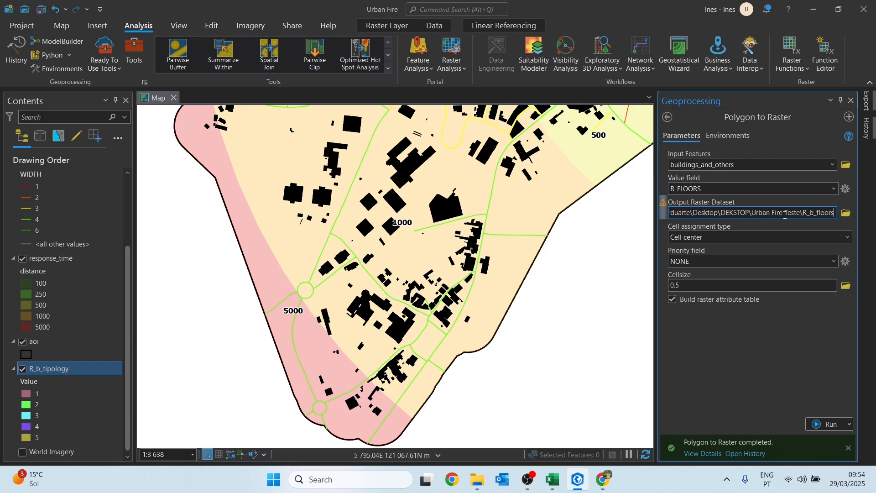
left_click(828, 424)
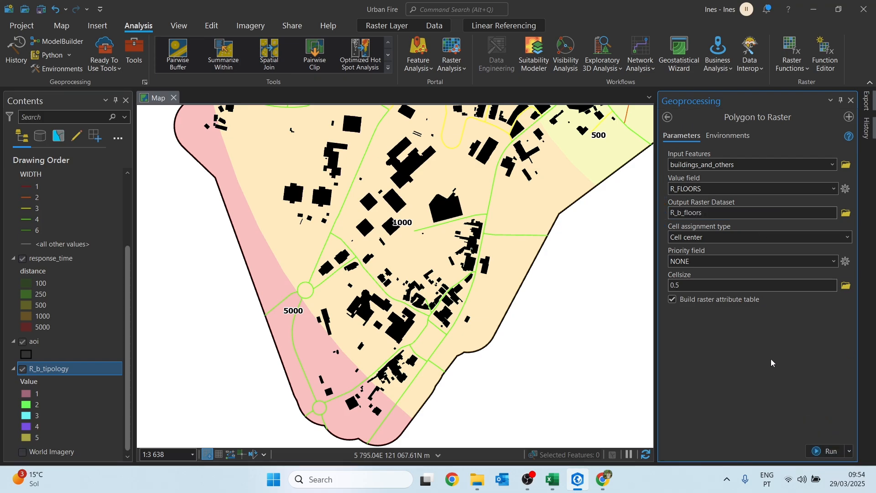
Step: Set the value field to R_R_TIME and copy the raster name R_r_time from the Excel Steps sheet
left_click(834, 189)
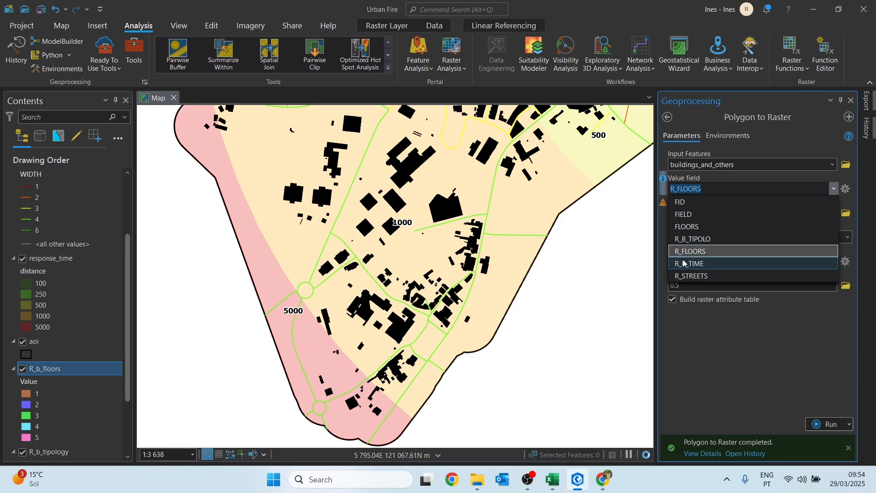
left_click(690, 265)
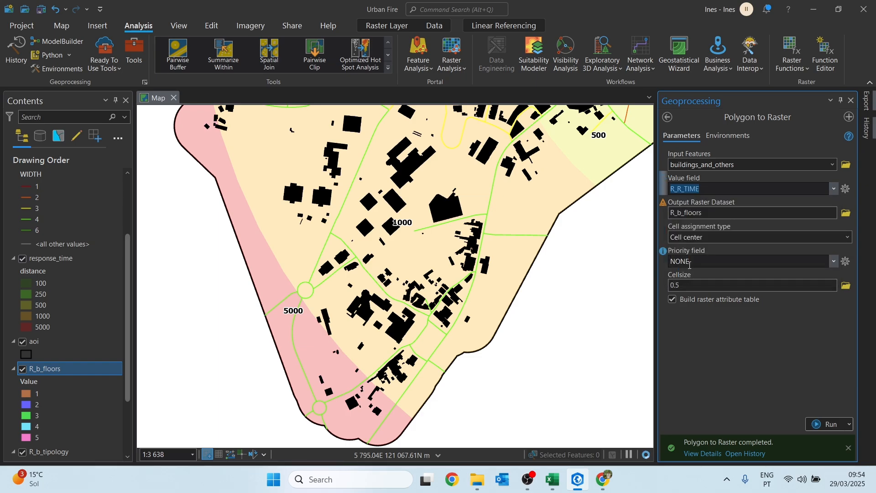
left_click(550, 480)
left_click(813, 275)
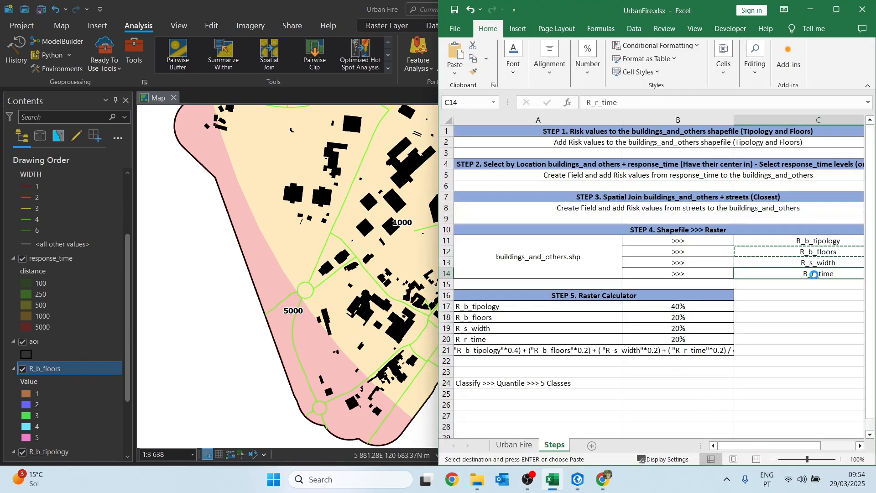
key("ctrl+c")
left_click(370, 13)
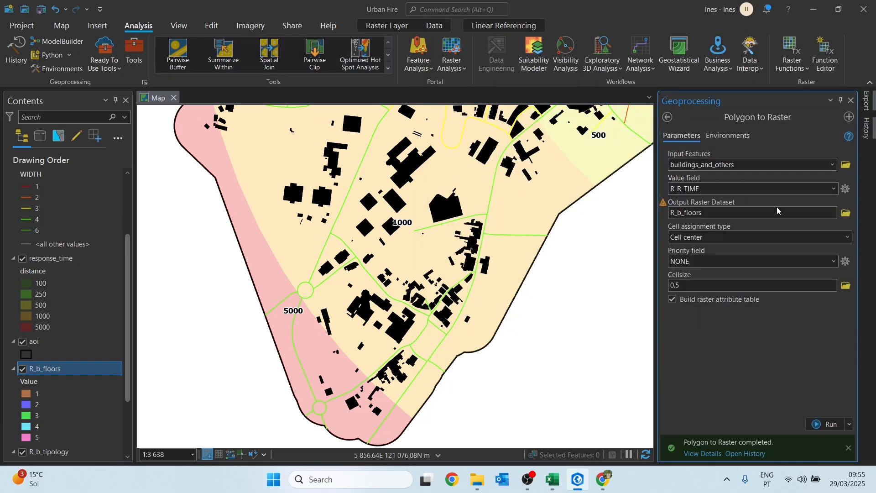
Step: Replace the output raster name with R_r_time, keeping the Urban Fire Teste folder, and run the conversion
left_click(809, 211)
double_click(807, 212)
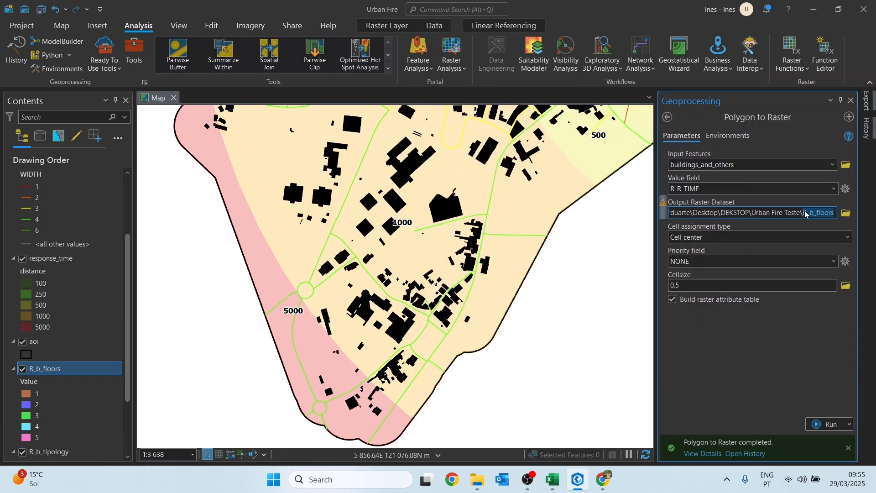
type("R_r_time")
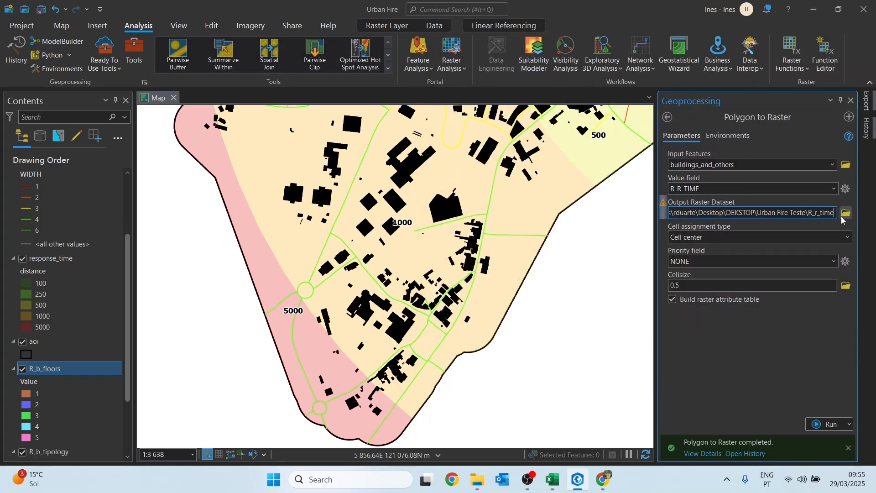
left_click(825, 425)
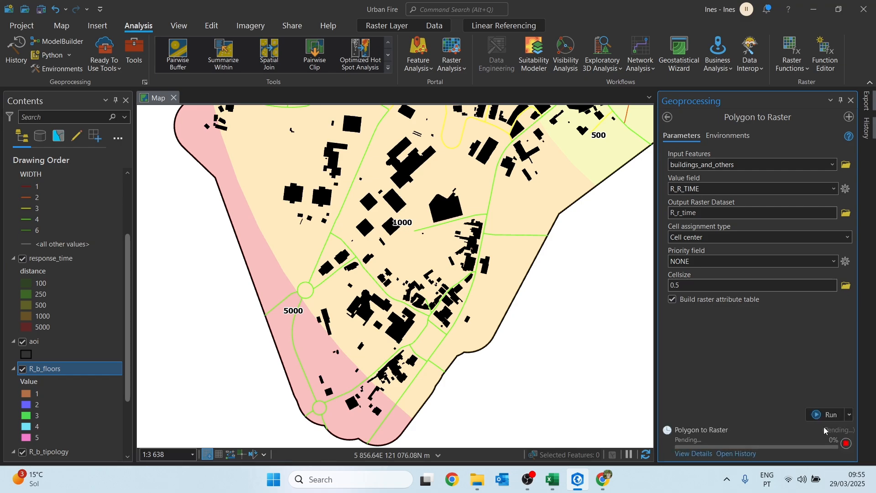
Step: Check the street width raster name in the Excel Steps sheet and set the value field to R_STREETS
left_click(549, 480)
left_click(833, 261)
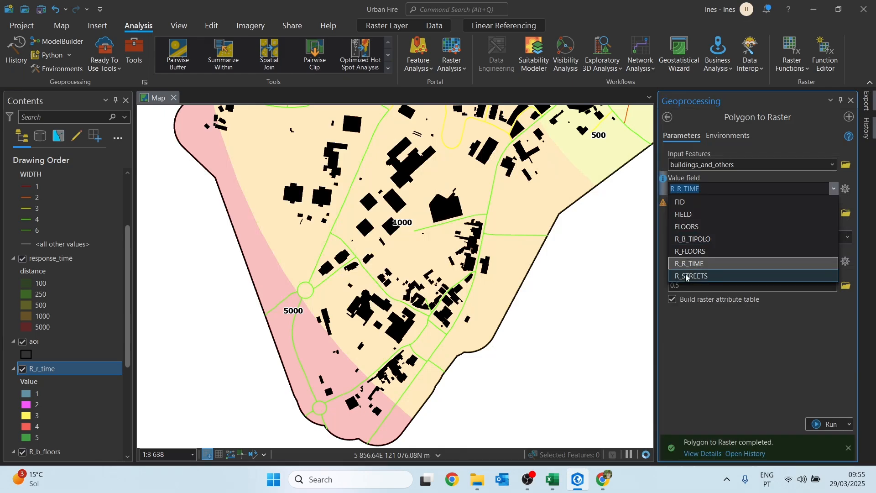
left_click(686, 276)
Step: Name the output raster R_s_width, run Polygon to Raster and close the geoprocessing tool
left_click_drag(820, 213, 839, 214)
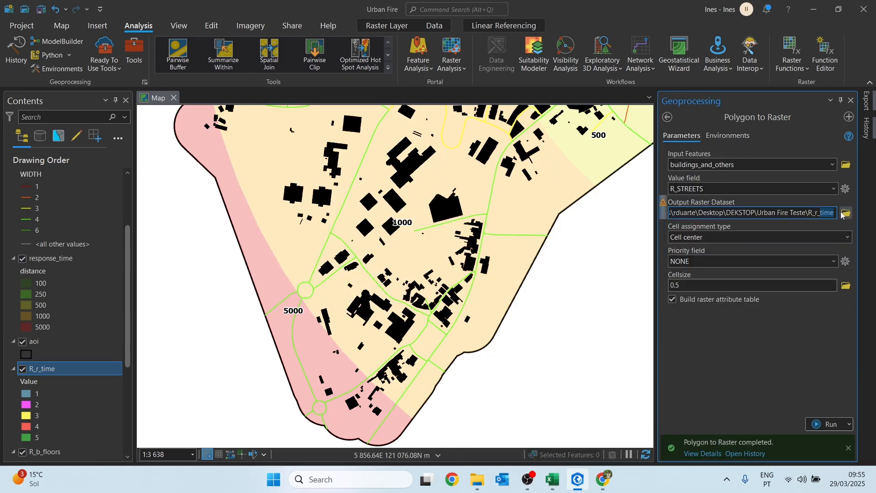
key("BackSpace")
key("BackSpace")
key("BackSpace")
type("s_width")
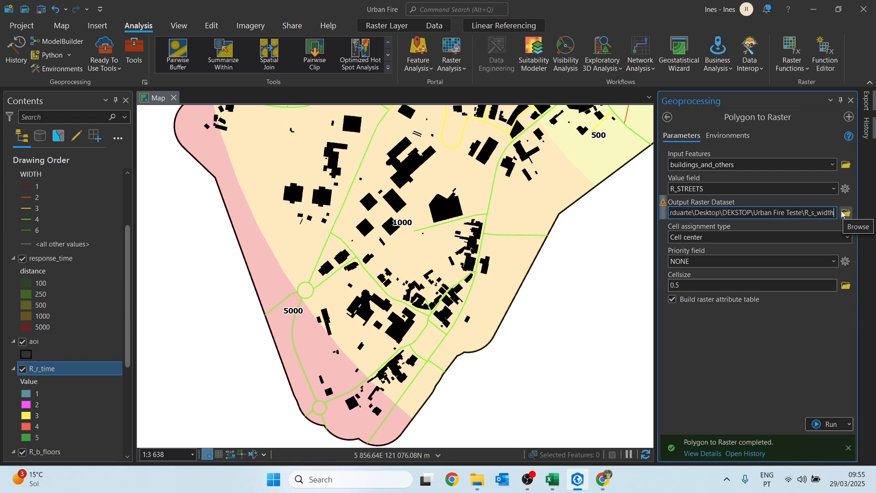
left_click(833, 424)
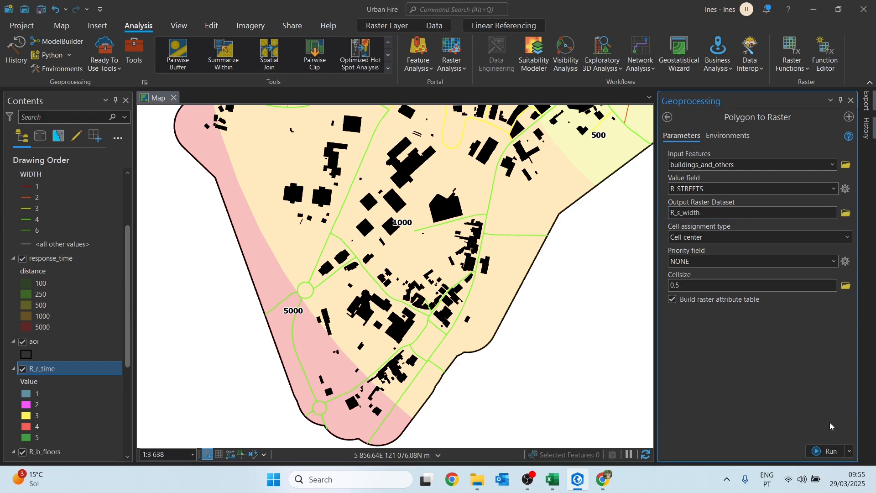
left_click(852, 101)
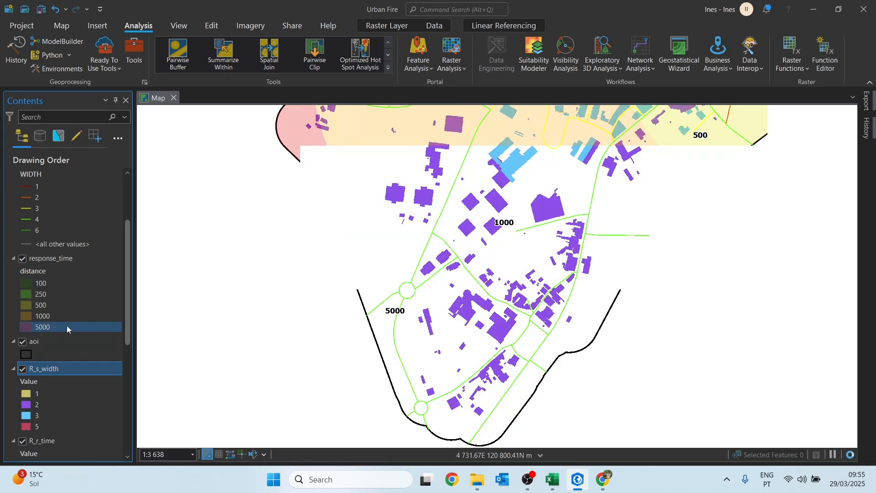
Step: Collapse the streets and response_time legends and hide the response_time, streets and buildings_and_others layers
scroll(67, 325, "up", 3)
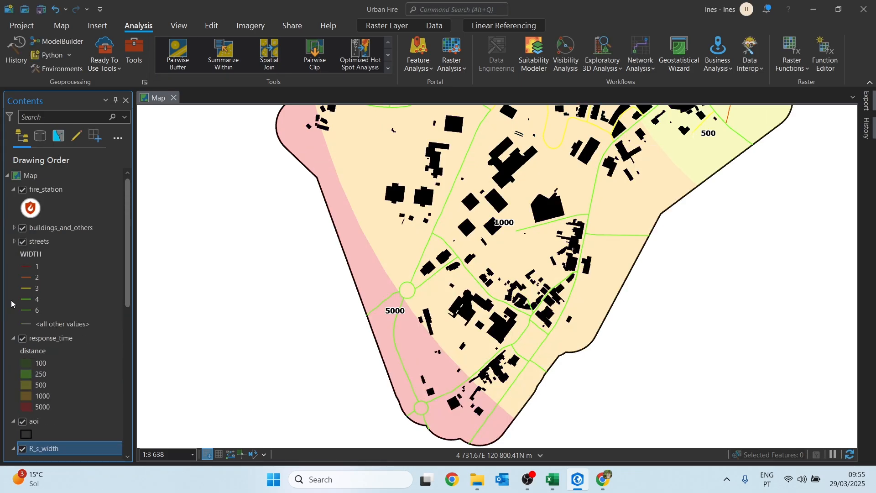
left_click(13, 241)
left_click(14, 255)
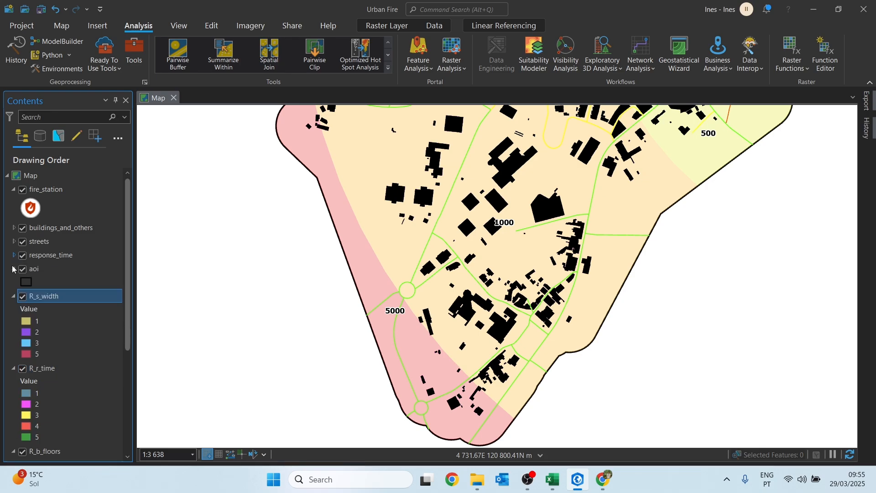
left_click(23, 255)
left_click(23, 242)
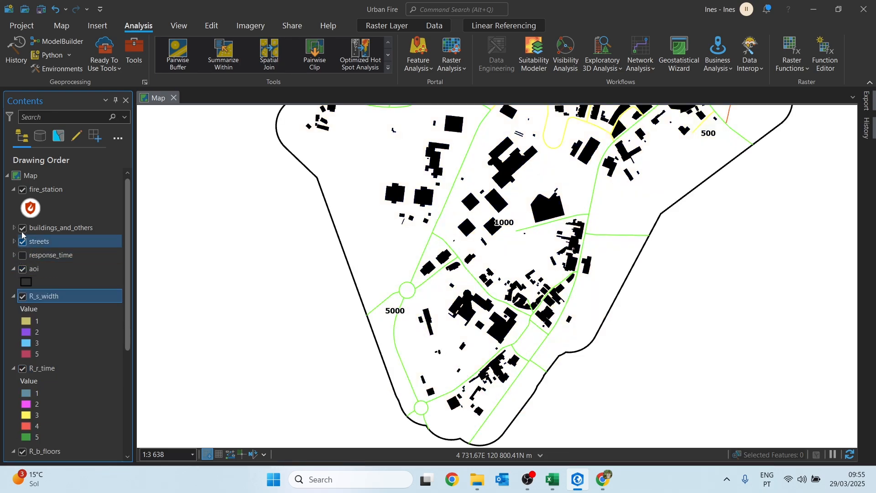
left_click(23, 228)
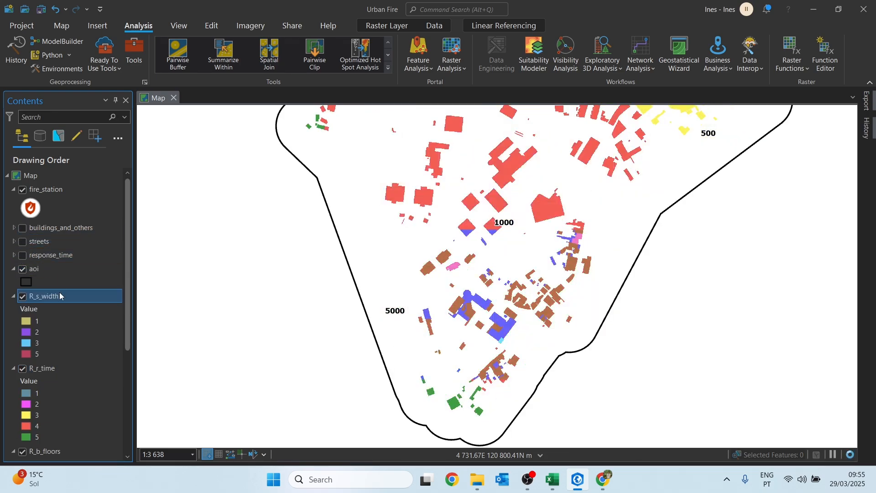
Step: Apply the green-yellow-red color scheme to the R_s_width raster, keeping Unique Values symbology on the VALUE field
scroll(324, 264, "down", 2)
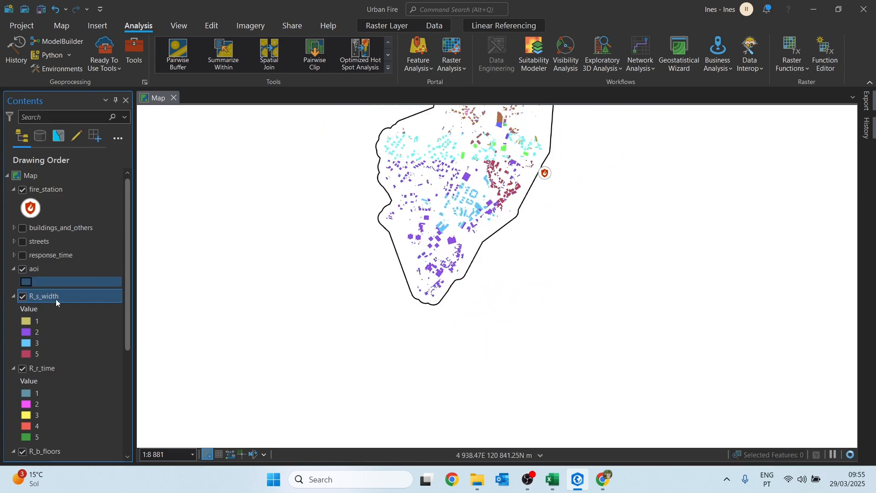
left_click_drag(355, 180, 366, 275)
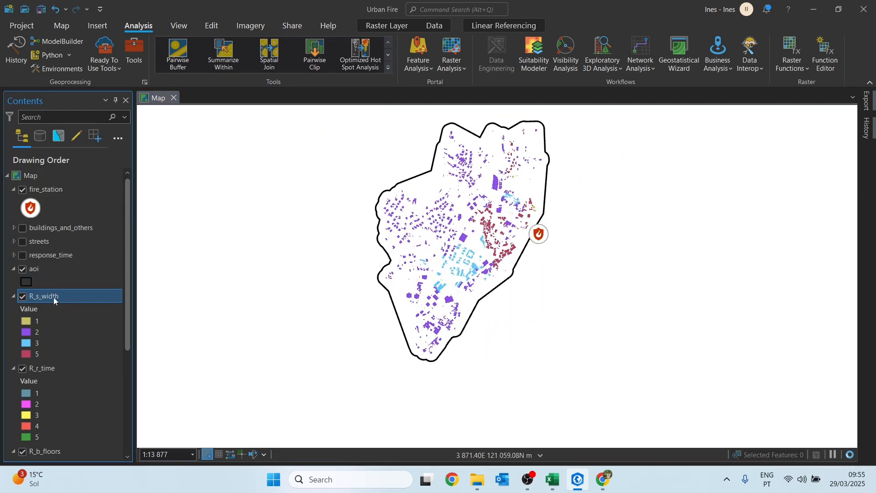
right_click(54, 297)
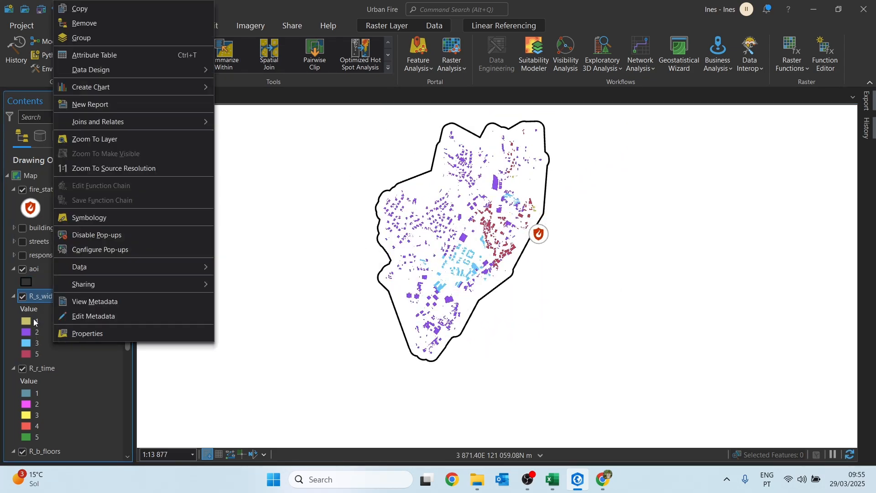
left_click(100, 217)
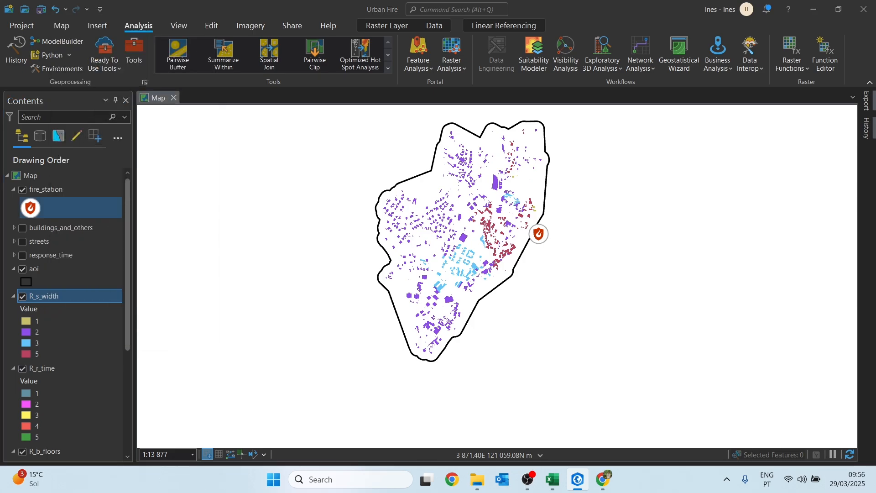
left_click_drag(559, 67, 500, 59)
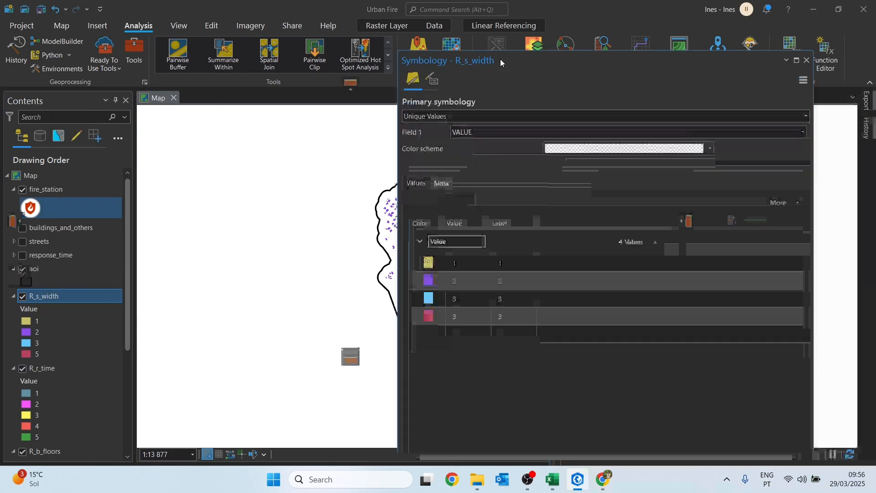
left_click(478, 130)
left_click(479, 130)
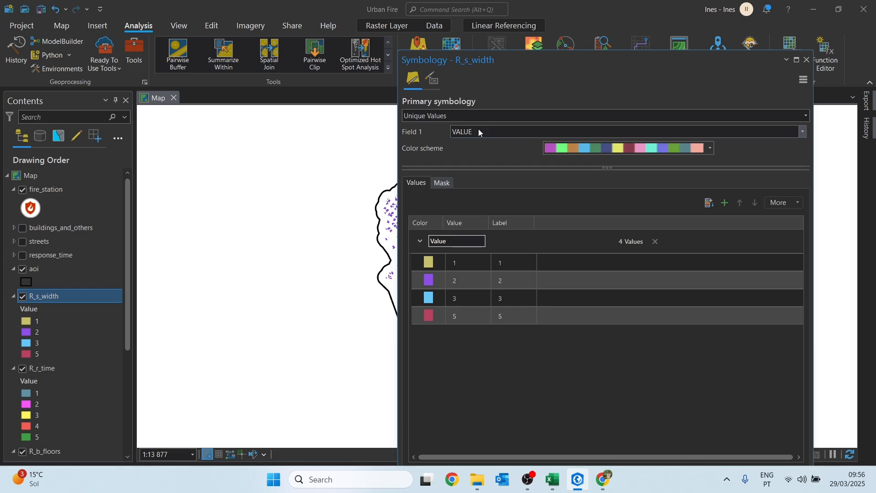
left_click(465, 115)
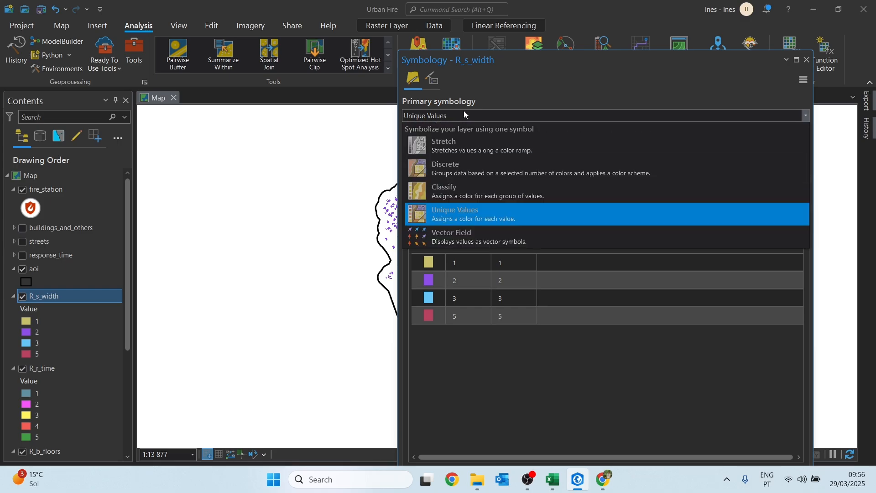
left_click(485, 91)
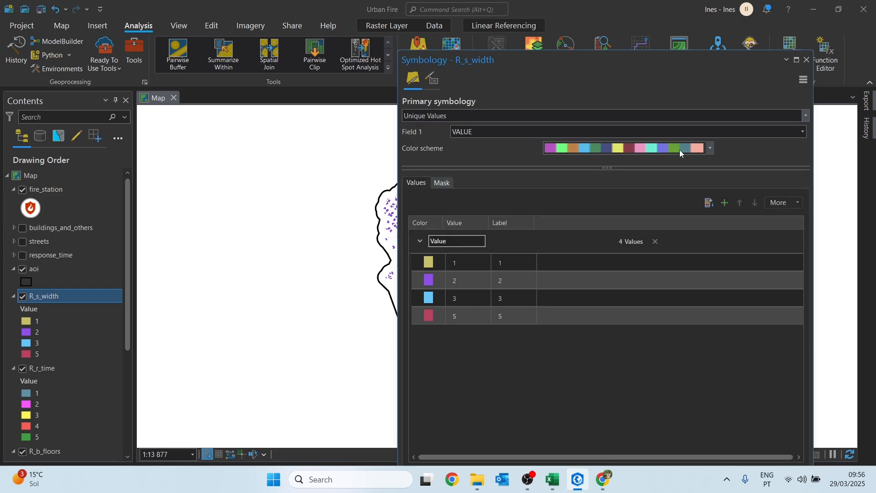
left_click(680, 149)
scroll(640, 212, "up", 3)
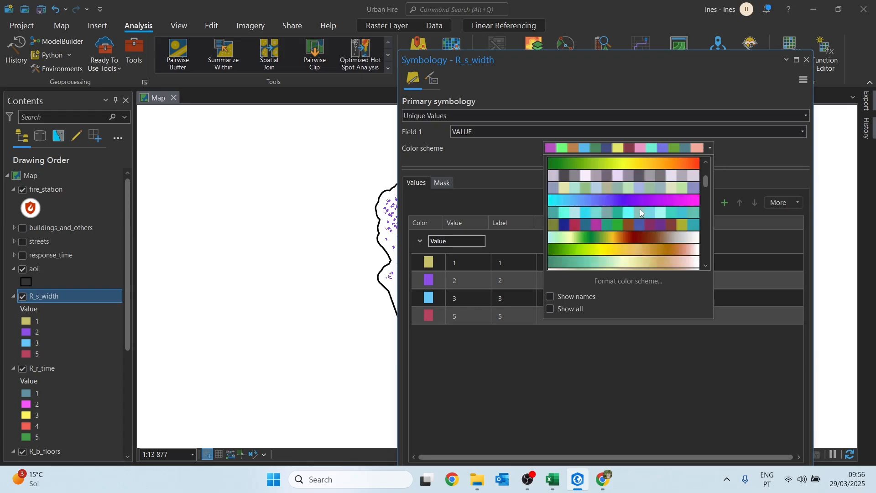
left_click(619, 165)
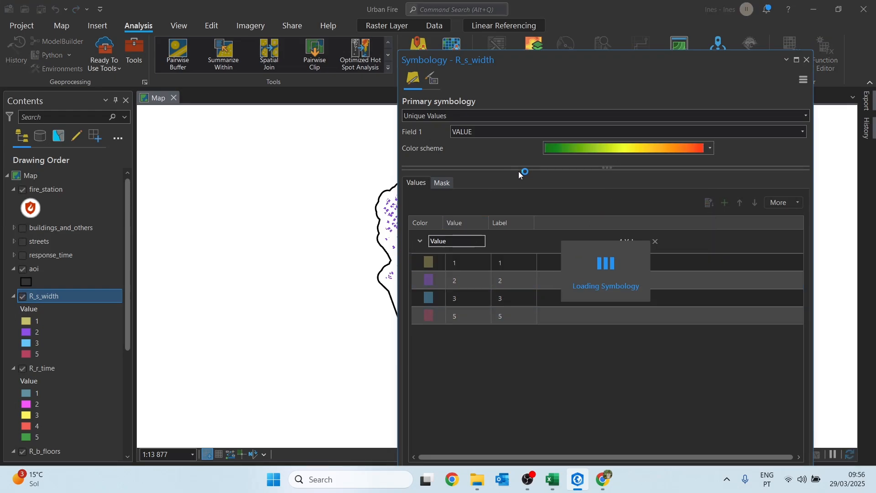
Step: Close the R_s_width symbology and apply the green-yellow-red color scheme to the R_r_time raster
left_click(807, 61)
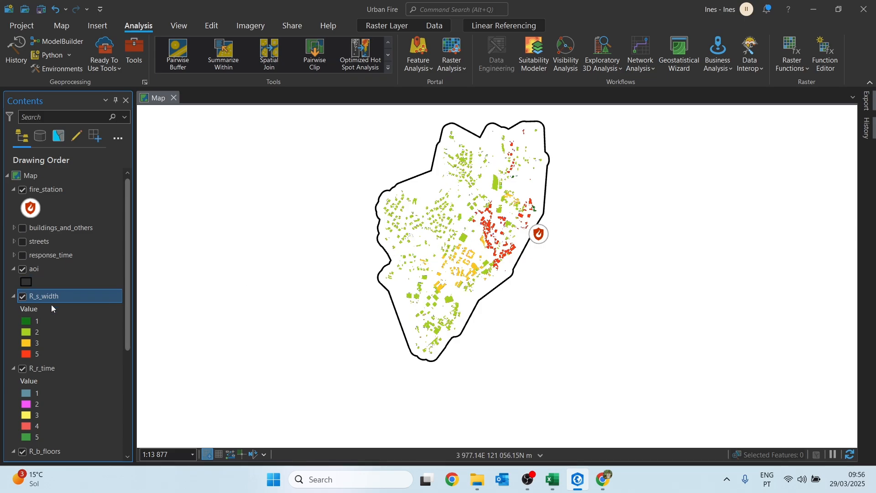
right_click(43, 373)
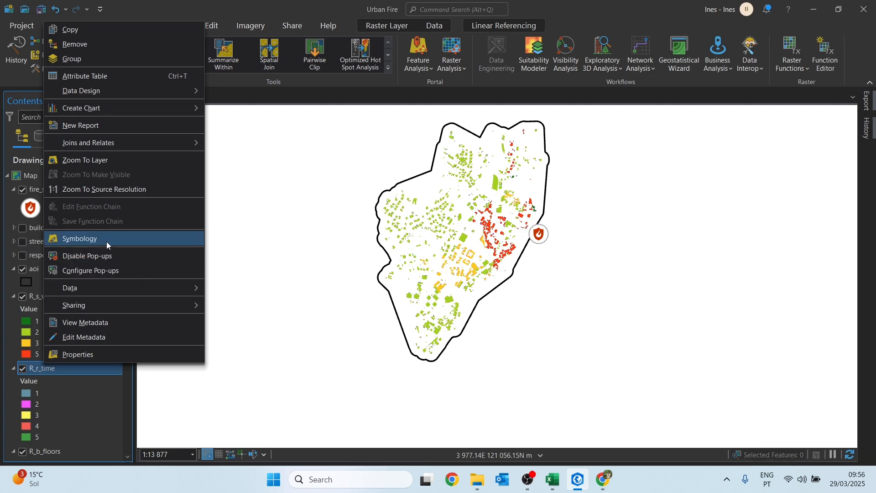
left_click(106, 242)
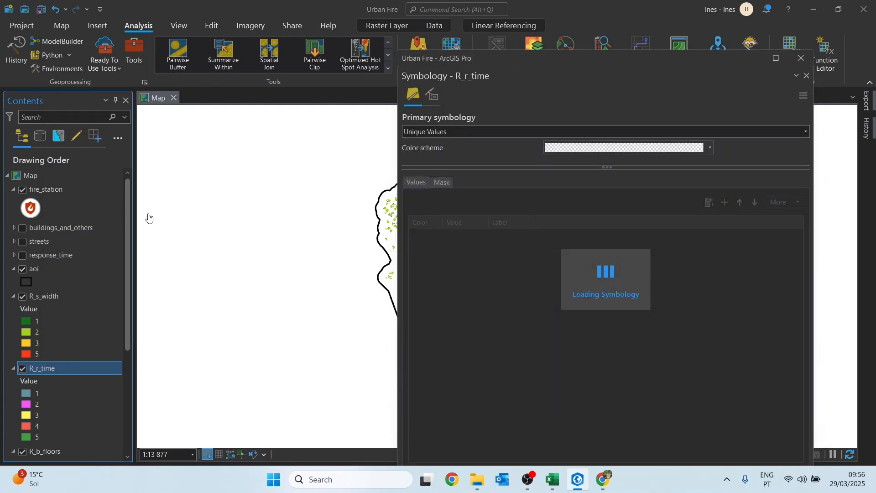
left_click(573, 149)
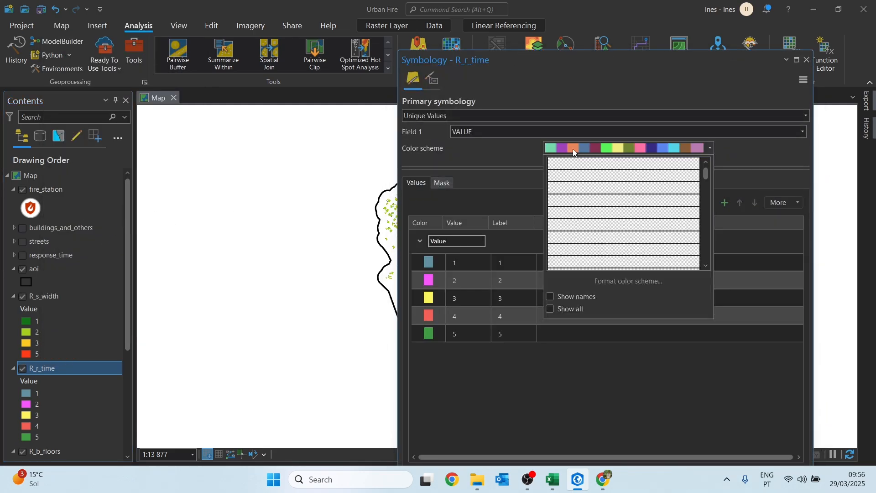
scroll(593, 210, "down", 3)
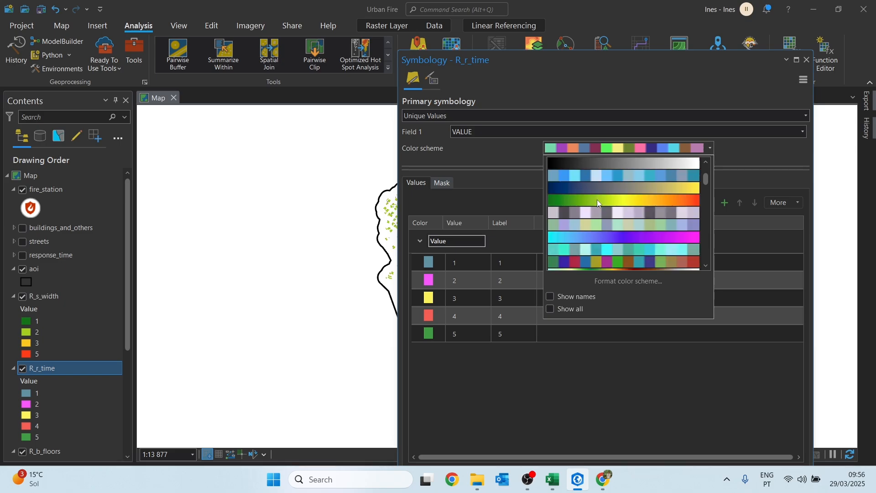
left_click(589, 201)
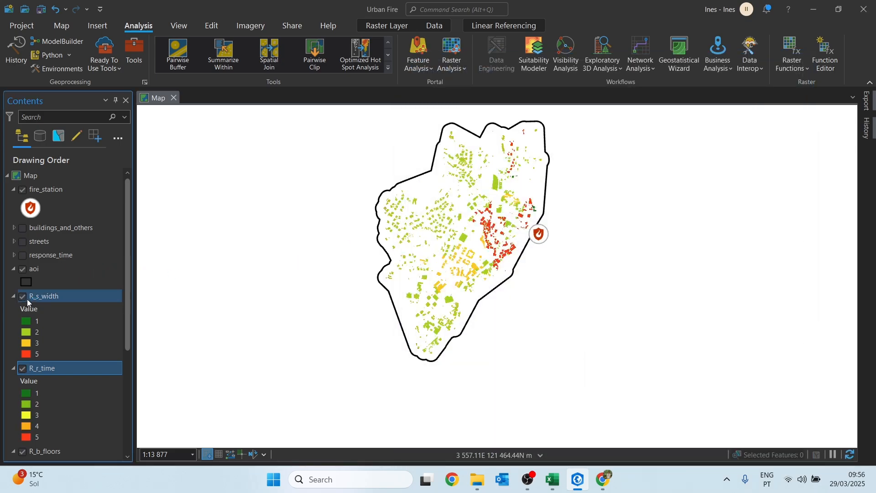
Step: Hide the R_s_width layer and inspect the R_r_time classes near the fire station and along the western edge of the area
left_click(23, 296)
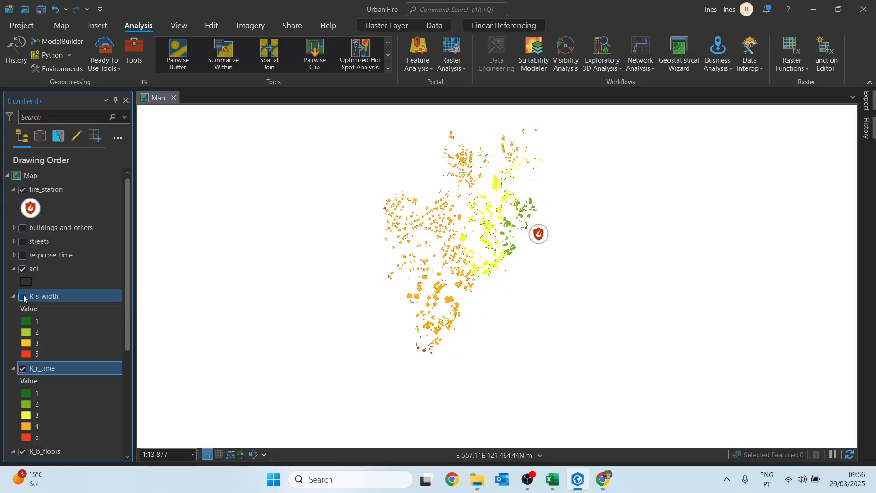
left_click(42, 370)
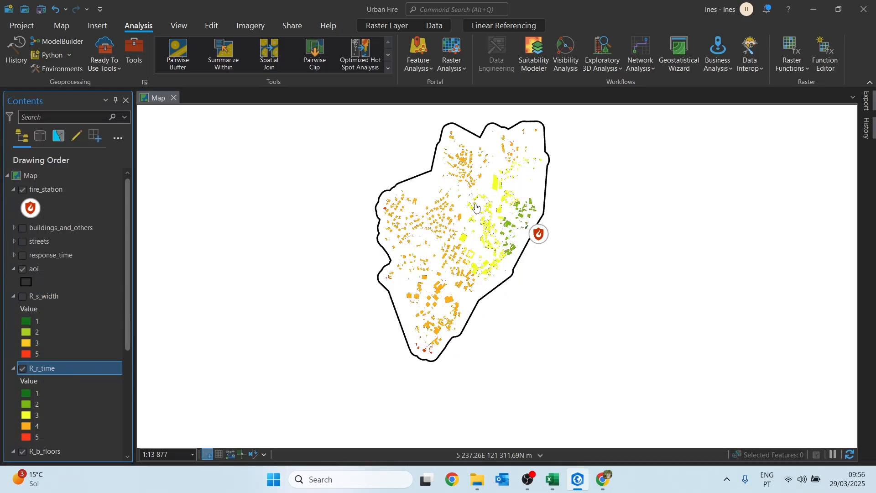
scroll(537, 228, "up", 3)
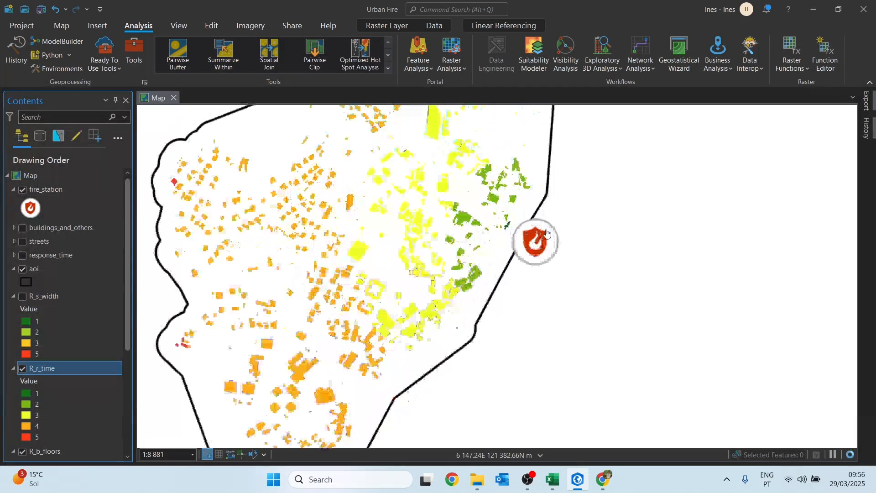
scroll(484, 229, "up", 4)
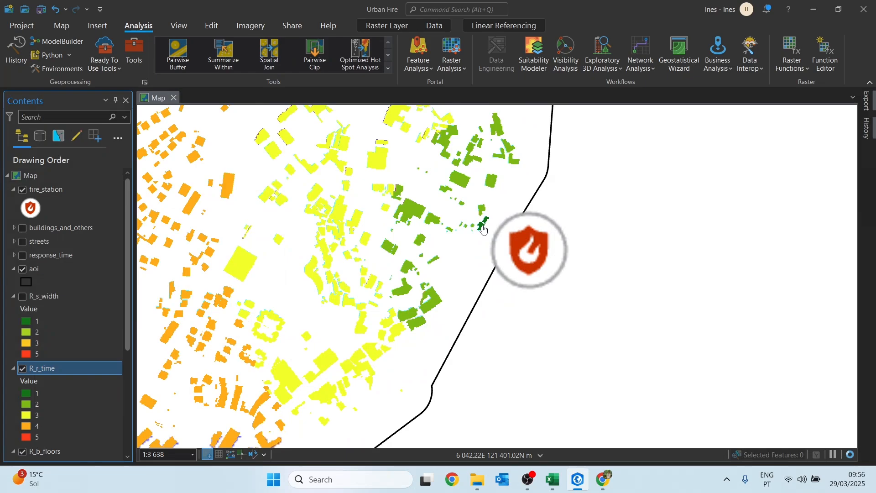
scroll(484, 228, "up", 4)
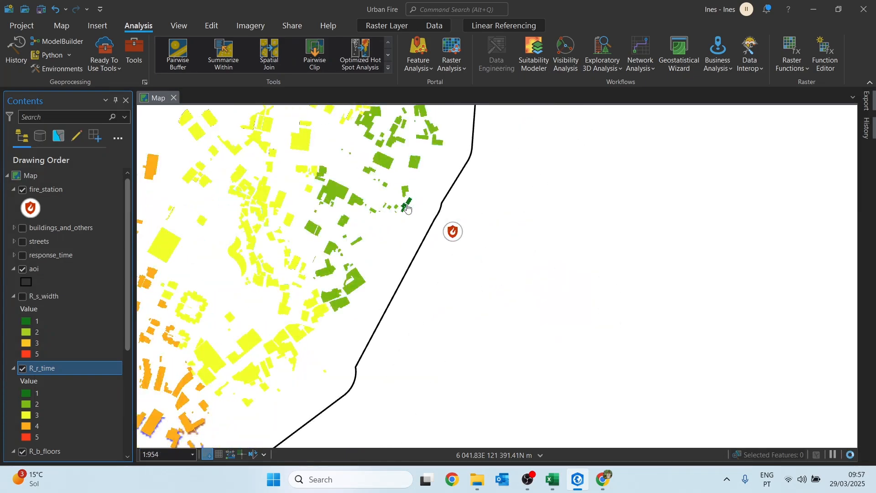
scroll(407, 209, "down", 5)
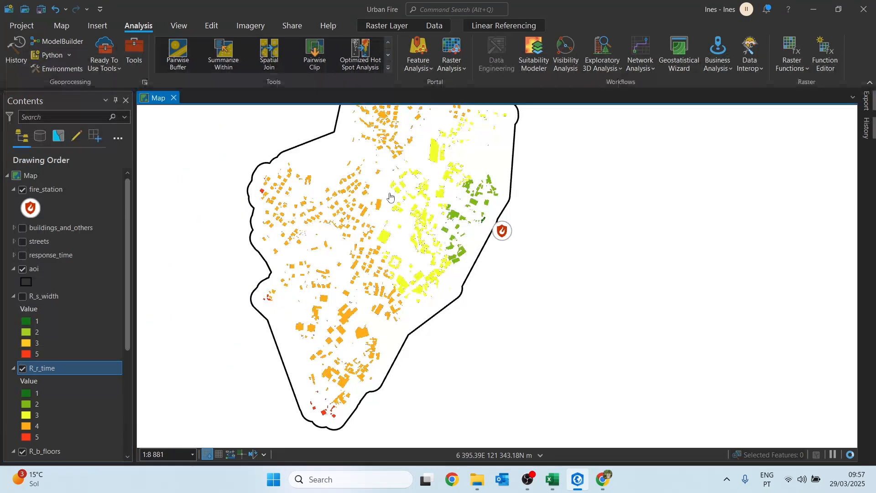
scroll(260, 191, "up", 7)
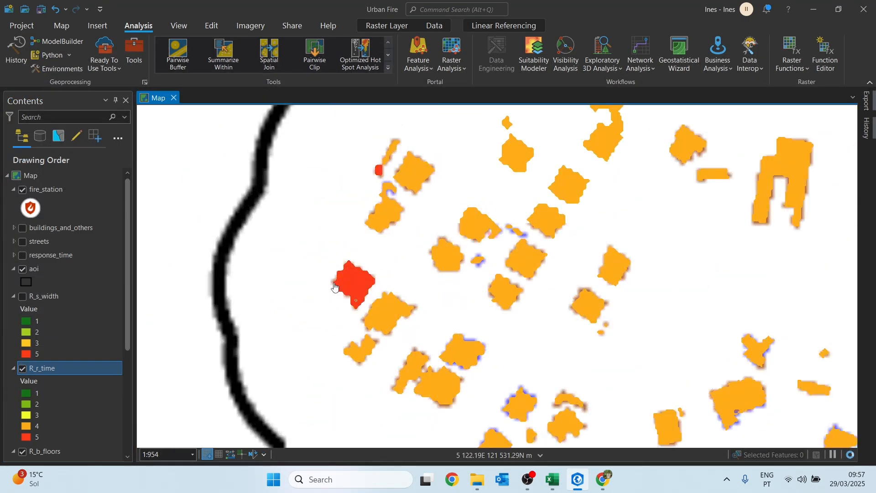
scroll(334, 287, "down", 7)
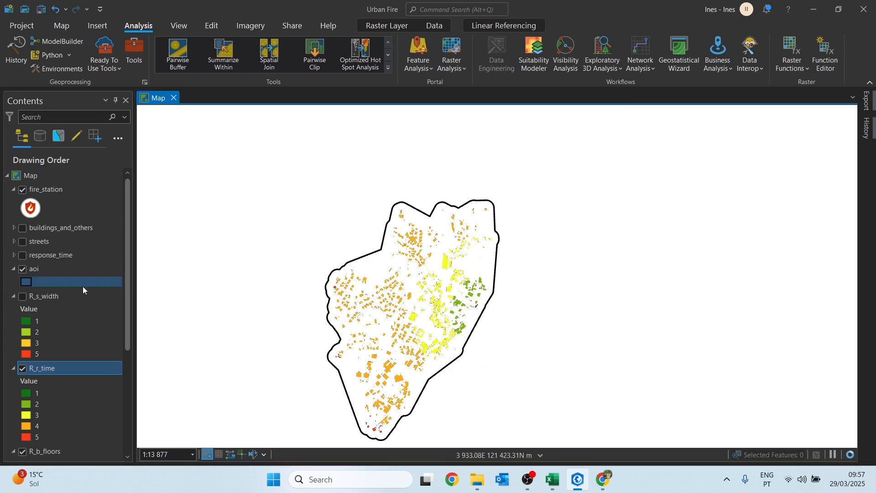
Step: Hide the R_r_time layer and apply the green-yellow-red color scheme to the R_b_floors raster
scroll(79, 287, "down", 3)
left_click(22, 232)
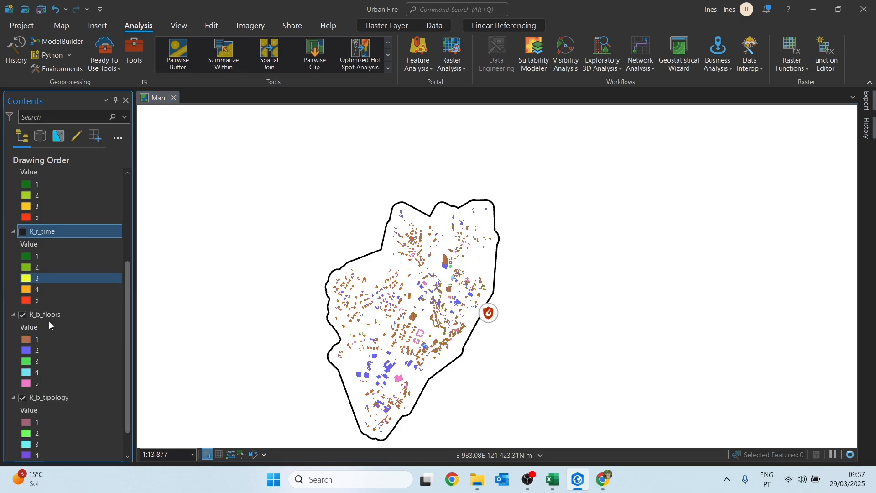
left_click(47, 318)
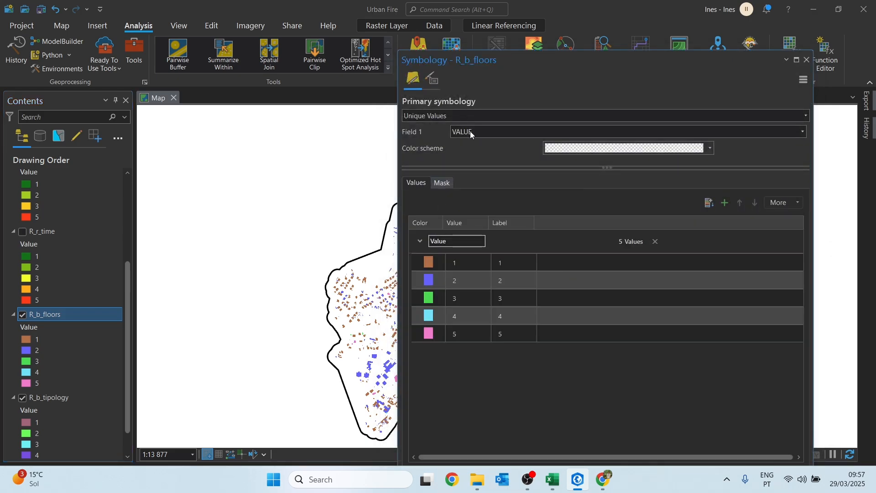
left_click(577, 149)
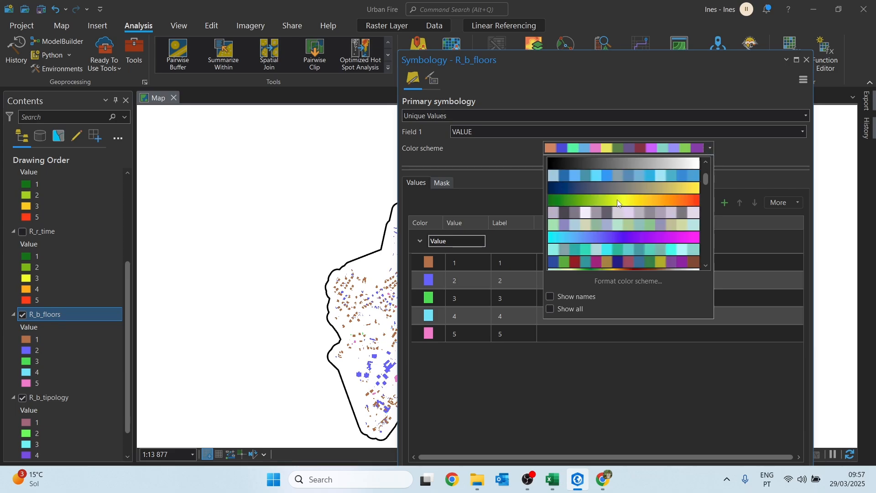
left_click(618, 196)
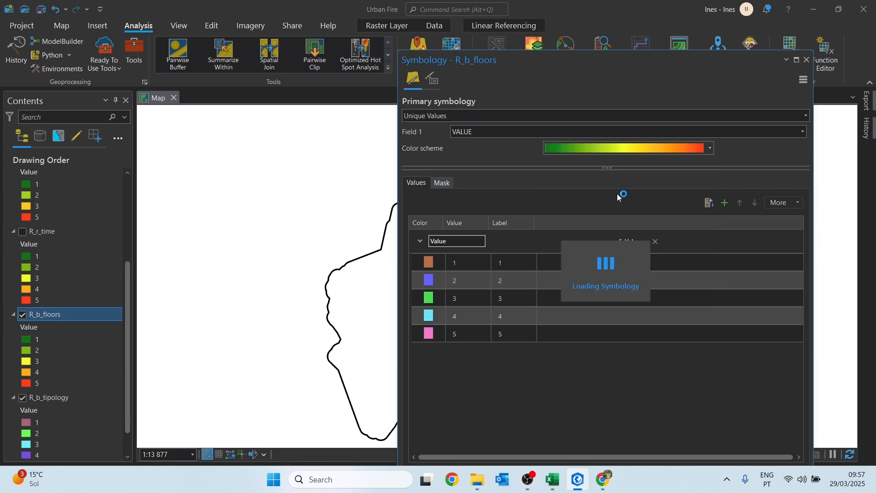
left_click(807, 61)
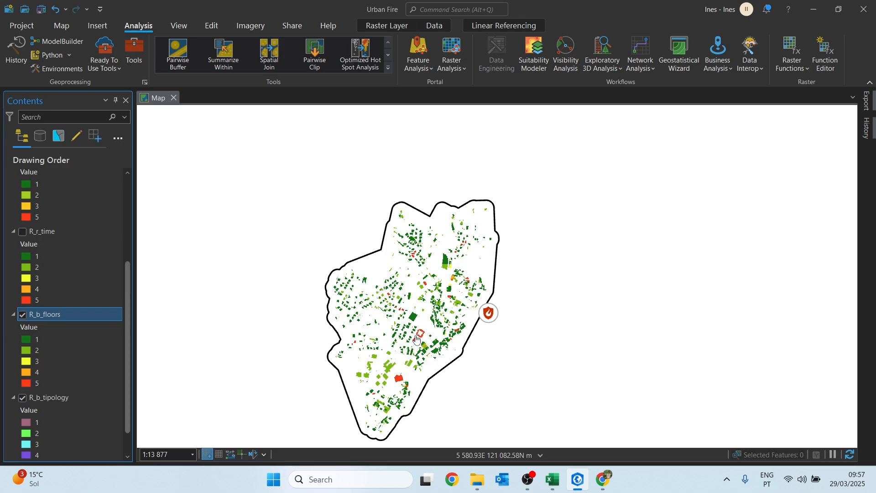
Step: Hide the R_b_floors layer and apply the green-yellow-red color scheme to the R_b_tipology raster
scroll(417, 333, "up", 3)
scroll(417, 332, "down", 3)
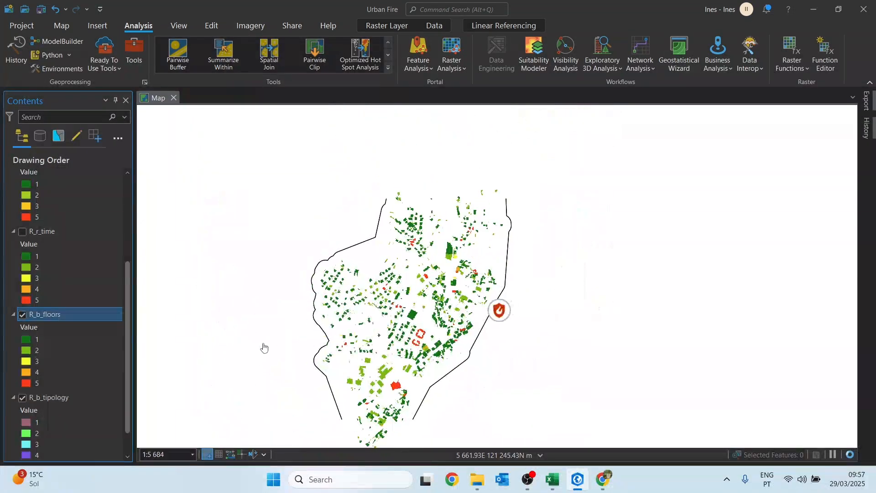
scroll(55, 324, "down", 1)
left_click(22, 286)
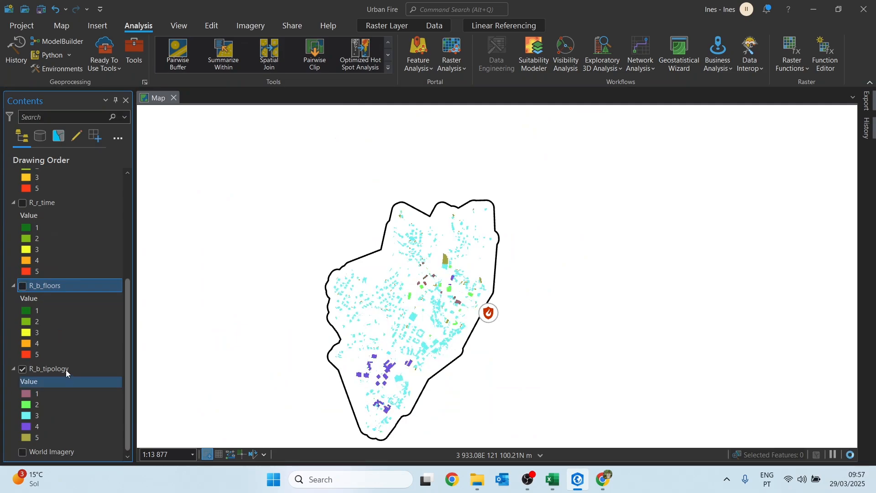
left_click(65, 365)
right_click(65, 366)
left_click(101, 233)
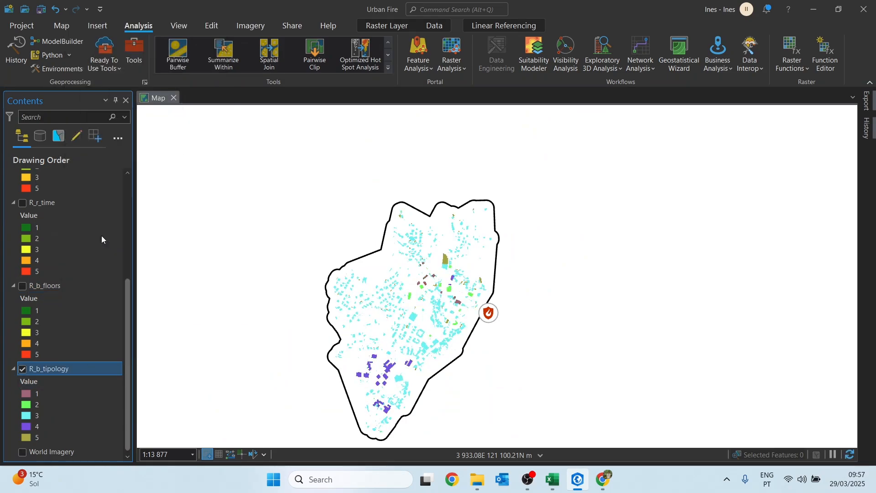
left_click(611, 149)
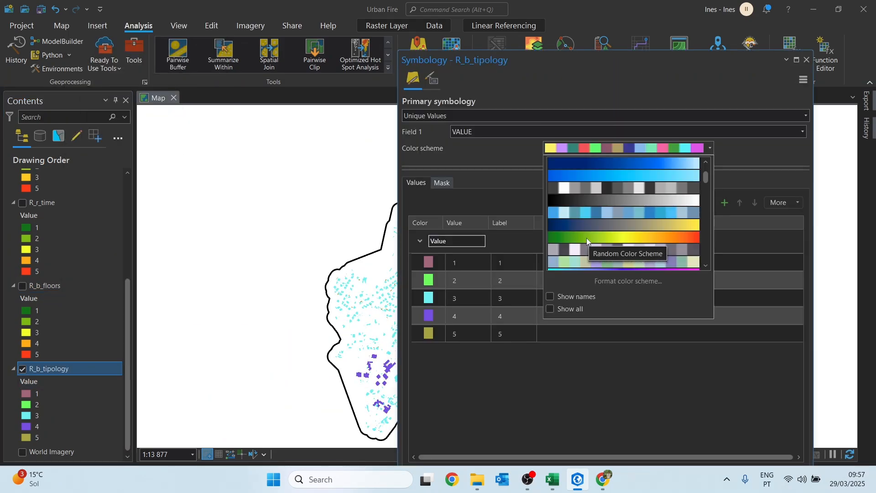
scroll(587, 237, "down", 1)
left_click(583, 201)
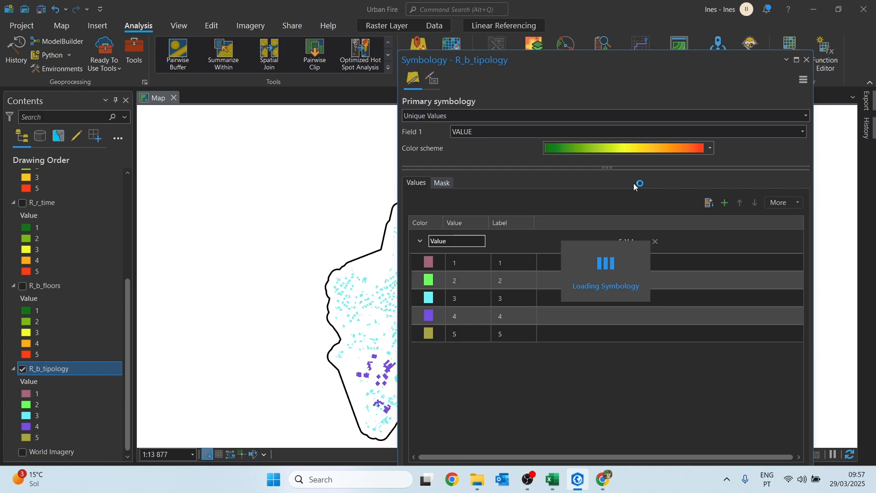
left_click(807, 59)
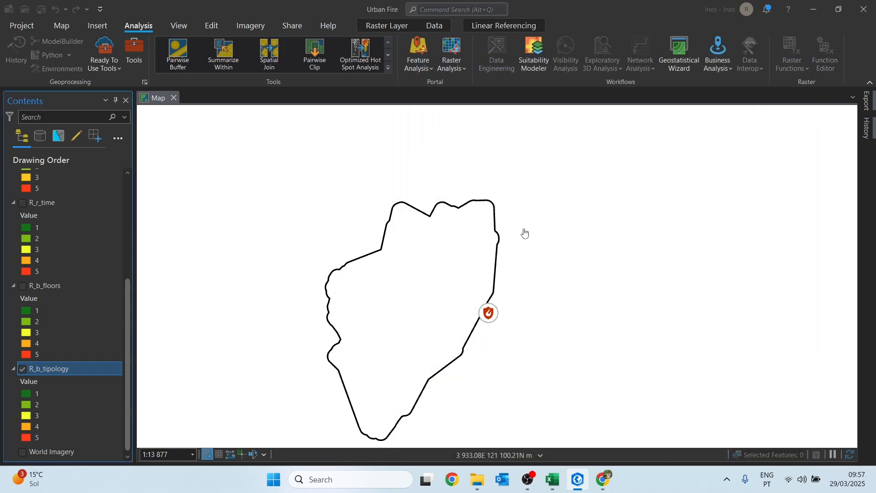
Step: Review the R_b_tipology raster and the legends of the four risk rasters, and hide the R_b_tipology layer
left_click_drag(449, 365, 460, 348)
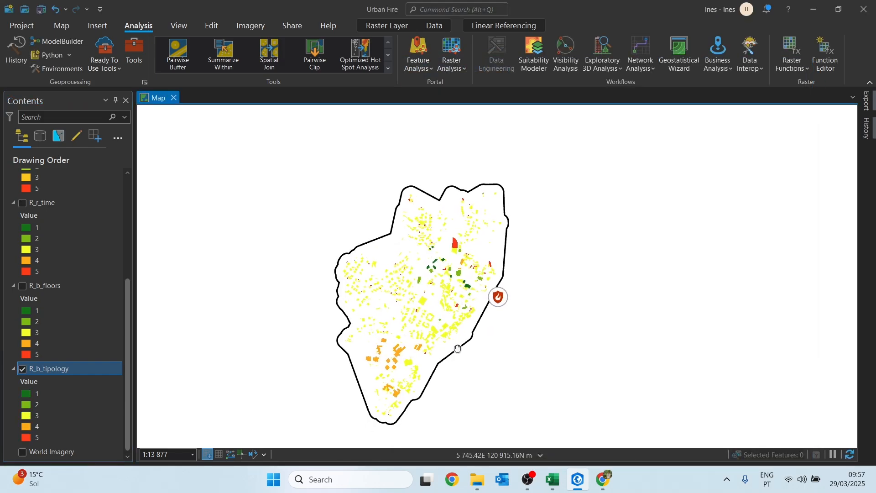
left_click(26, 437)
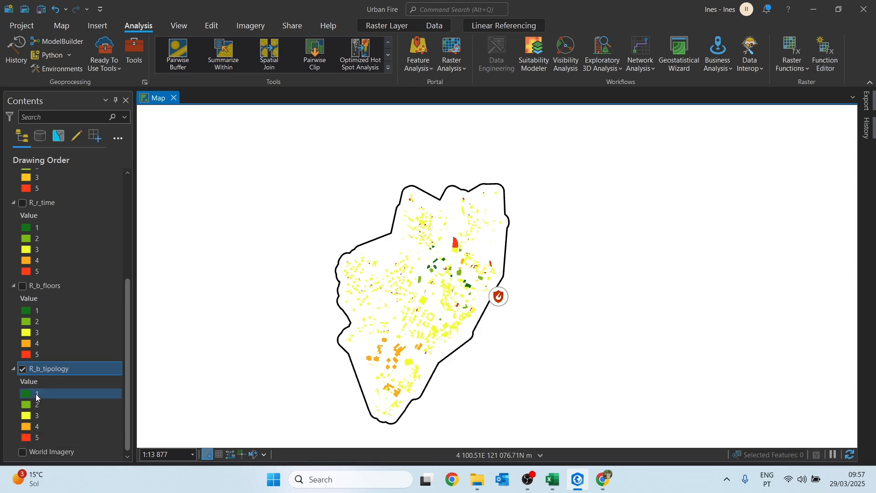
scroll(41, 397, "up", 5)
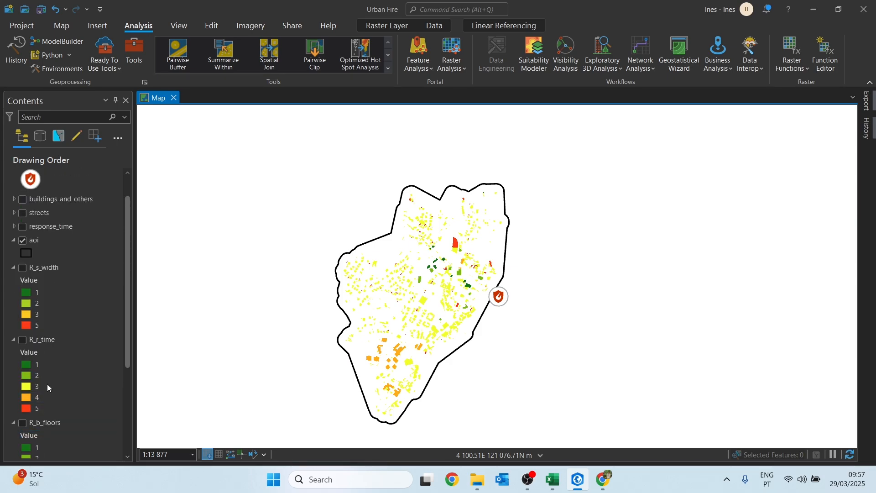
left_click(29, 271)
scroll(28, 271, "down", 4)
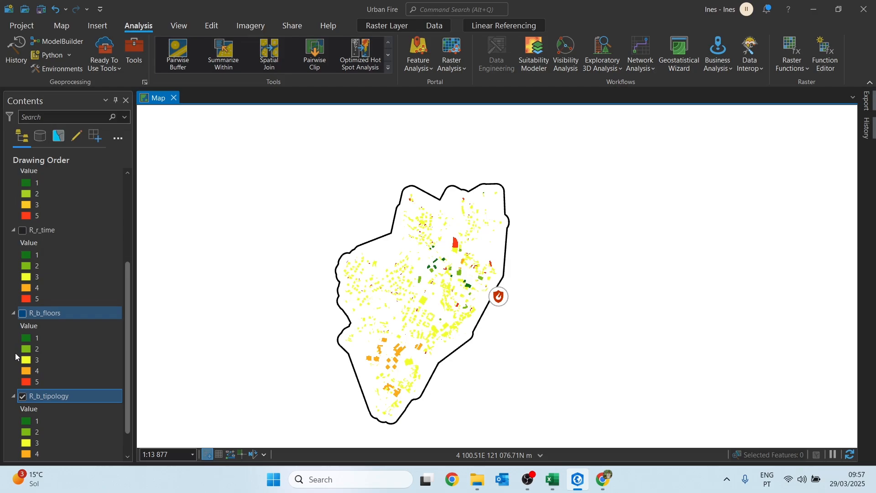
left_click(21, 397)
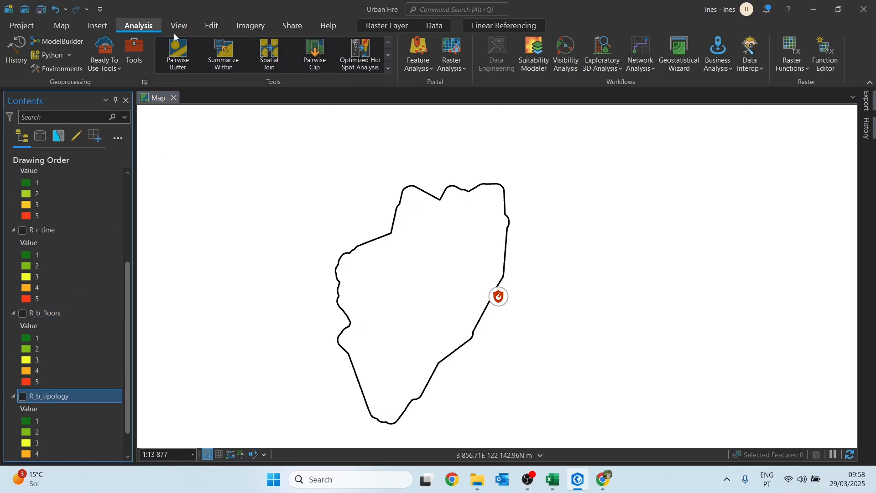
Step: Open the Raster Calculator tool from Image Analyst Tools and switch to the Excel Steps sheet to consult the STEP 5 expression
left_click(389, 68)
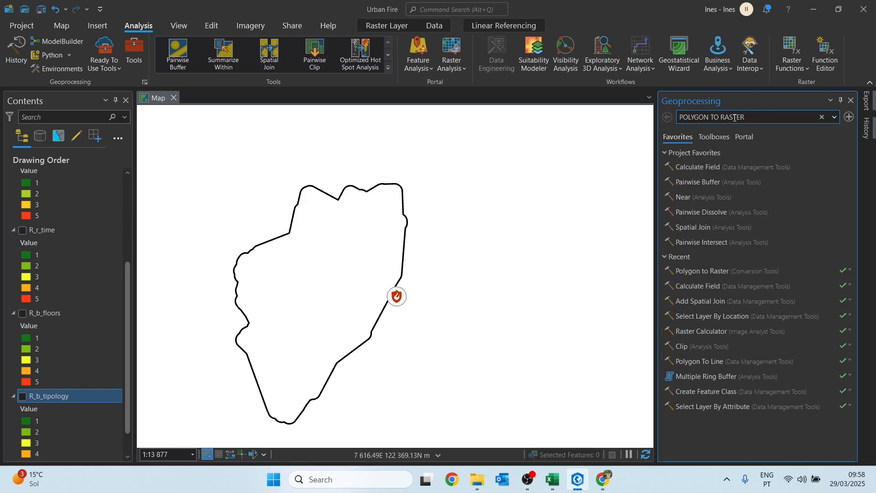
type("RAST")
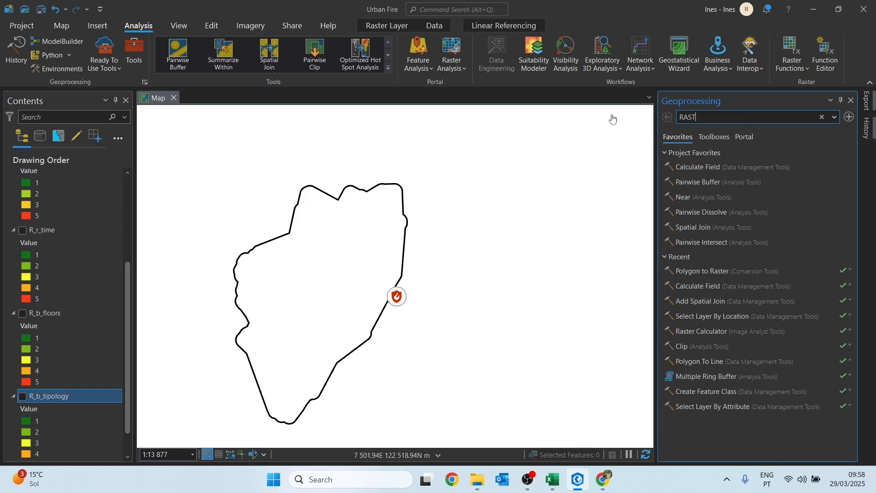
type("ER CALCULATOR")
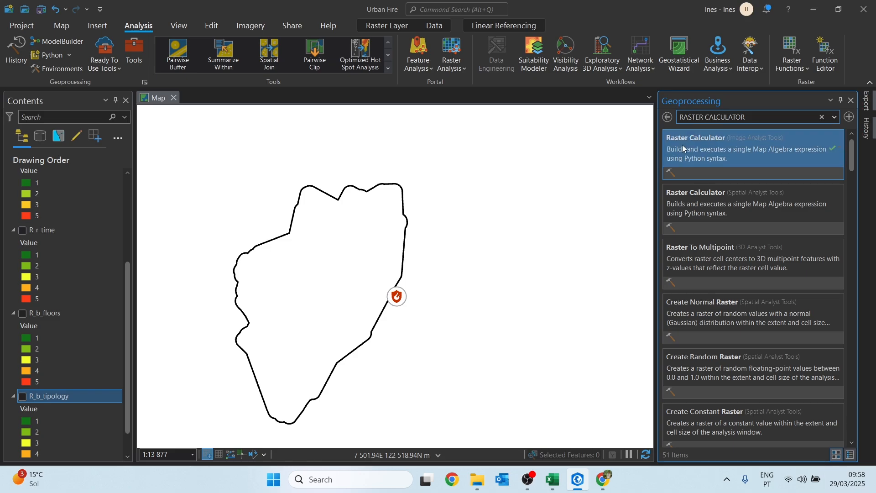
left_click(682, 145)
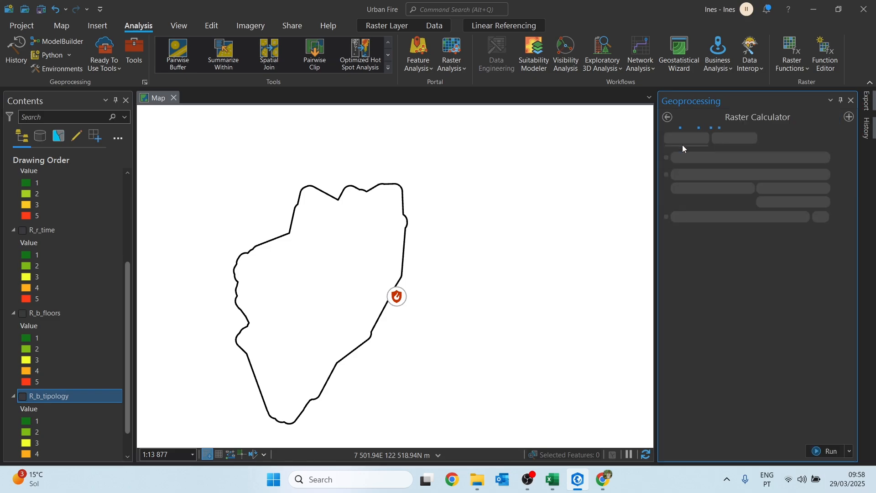
left_click(558, 482)
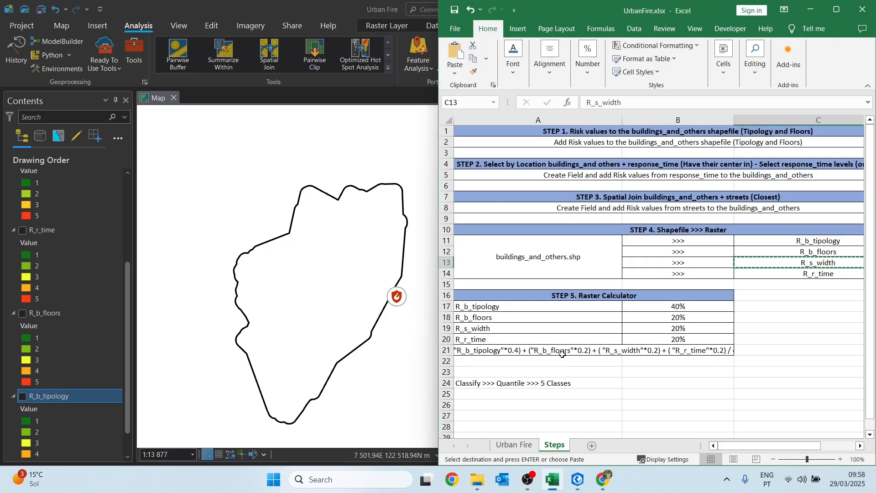
Step: Review the STEP 5 expression and the weight percentages of the four risk rasters in the Steps sheet
left_click(543, 354)
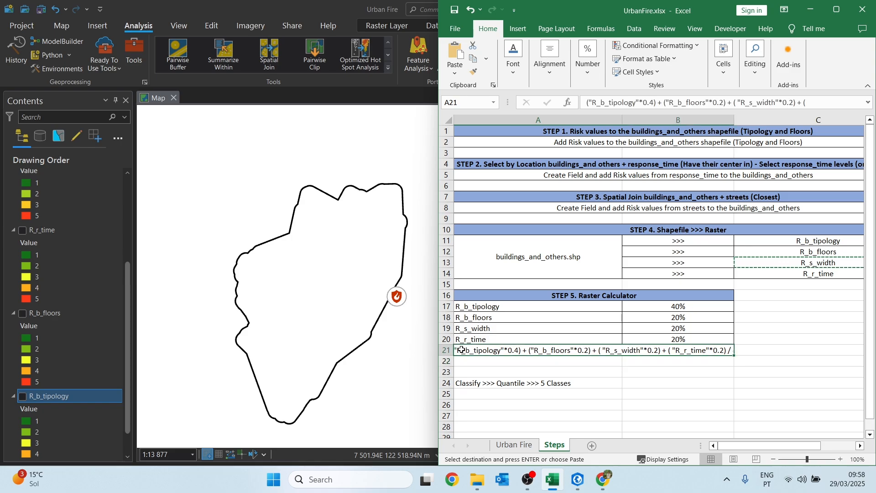
left_click(677, 307)
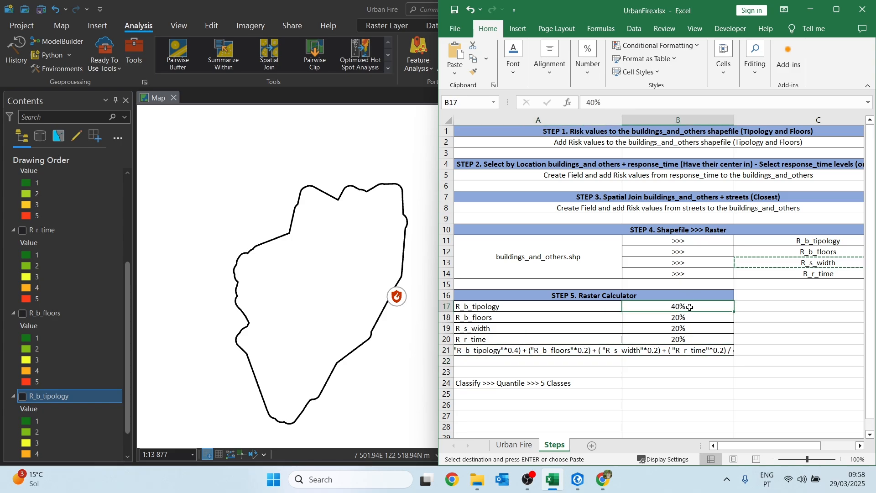
left_click(507, 319)
left_click(497, 330)
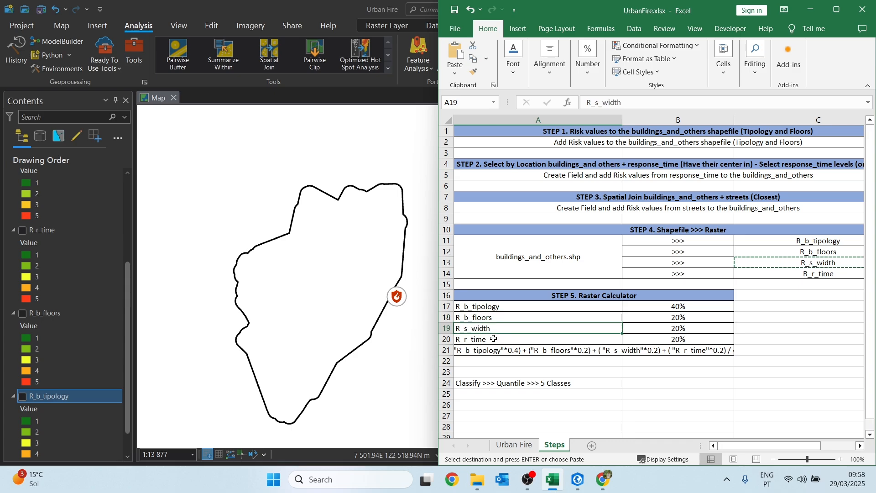
left_click(494, 338)
left_click_drag(698, 339, 692, 318)
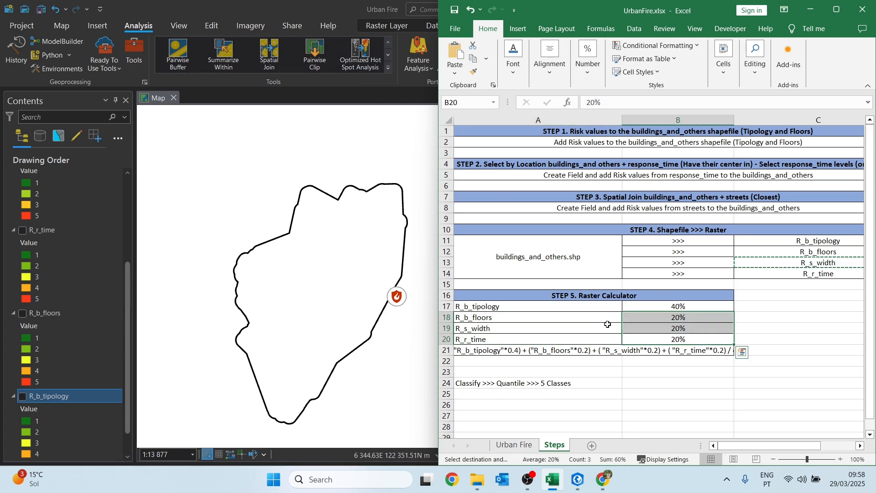
left_click(610, 360)
Step: Copy the STEP 5 weighted expression from cell A21, widening column A, and paste it into ArcGIS Pro's Raster Calculator as the Map Algebra expression
left_click(580, 350)
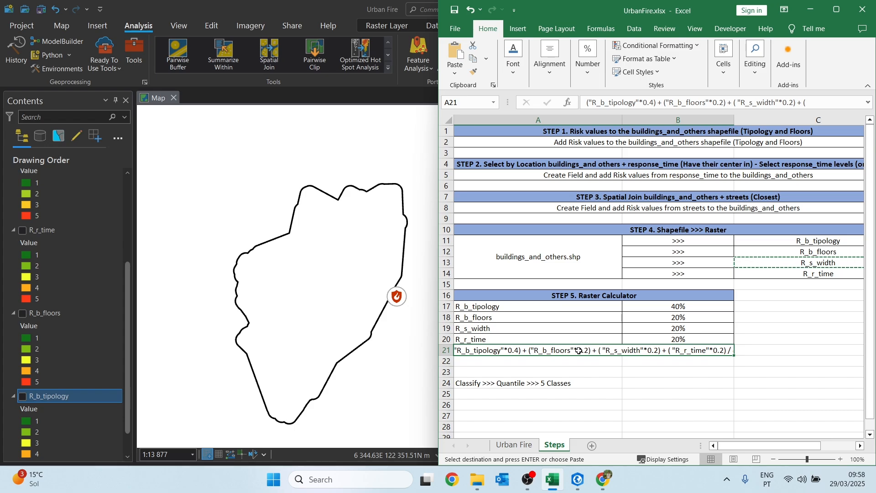
key("ctrl+c")
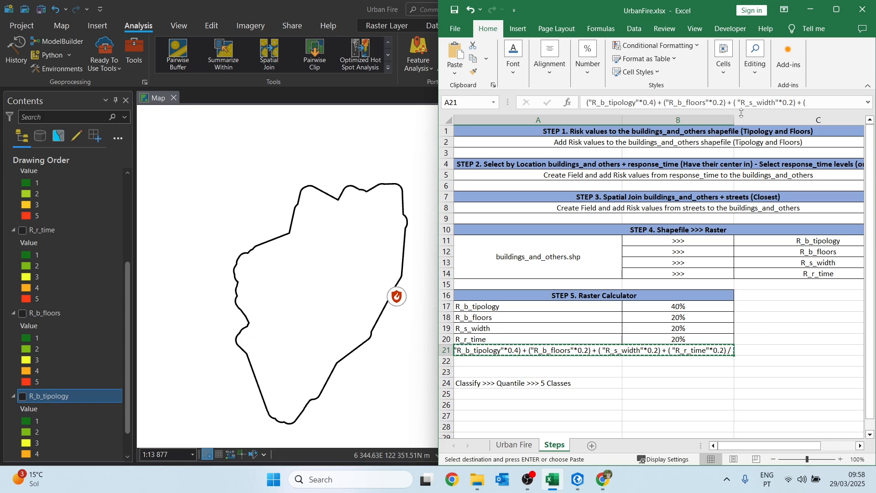
left_click_drag(736, 116, 759, 122)
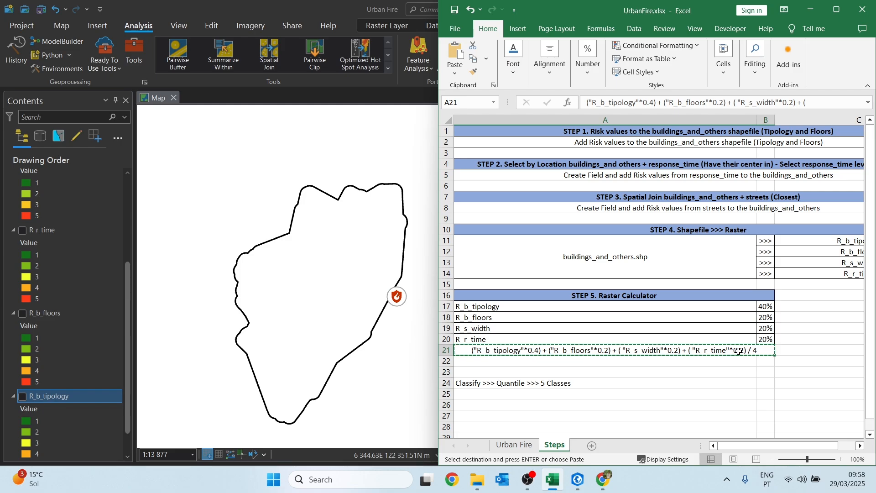
left_click(682, 274)
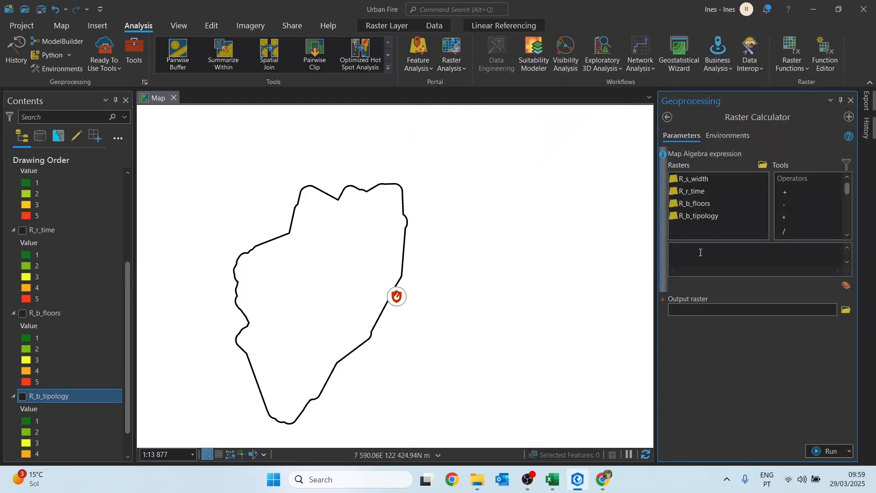
key("ctrl+v")
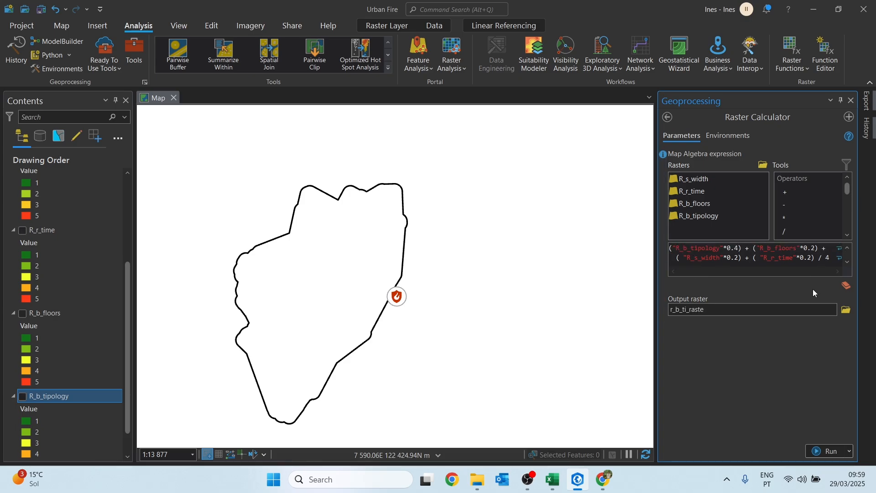
Step: Set the output raster to r_urban_fire in the Urban Fire Teste folder
left_click(847, 311)
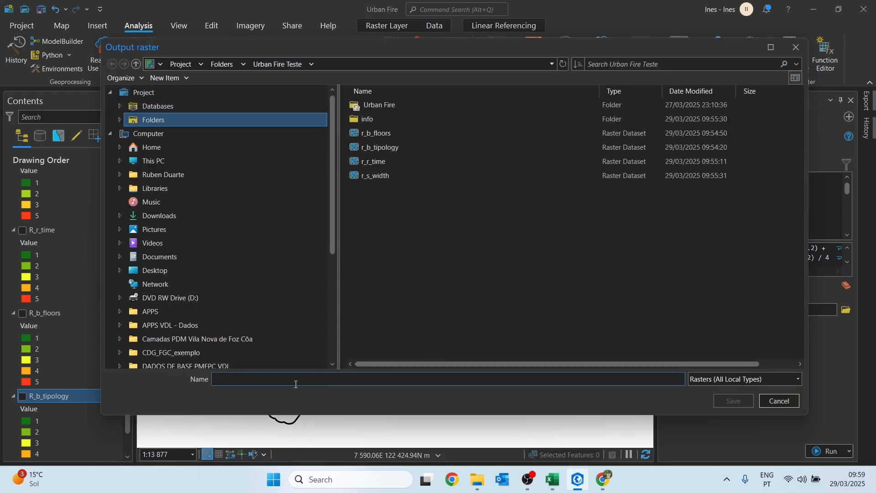
left_click(294, 379)
type("URBAN_FIRE")
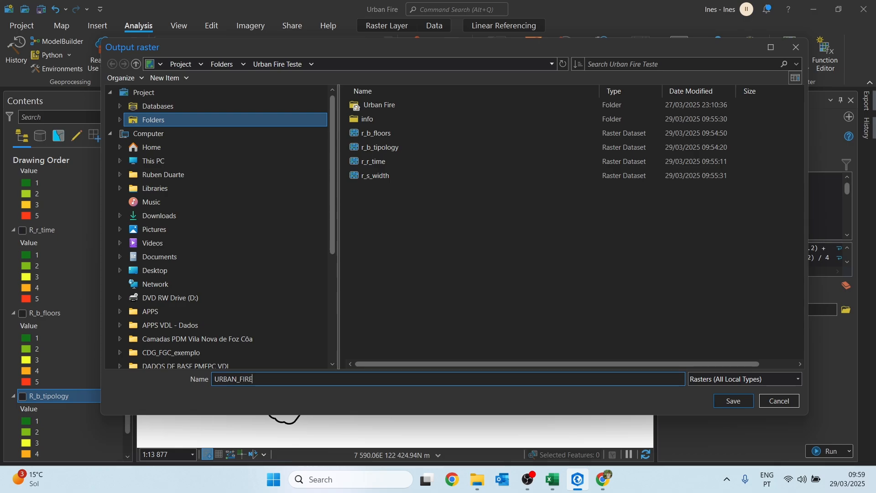
left_click_drag(262, 380, 178, 375)
type("r")
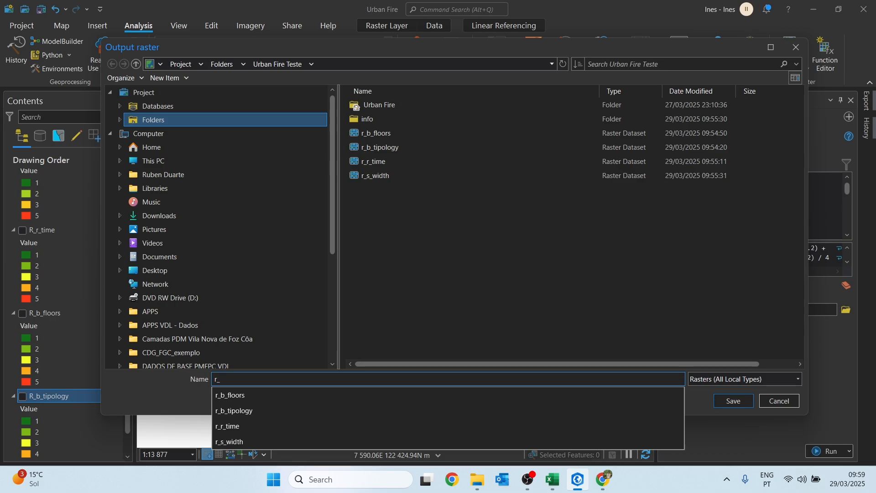
type("_urban_fire")
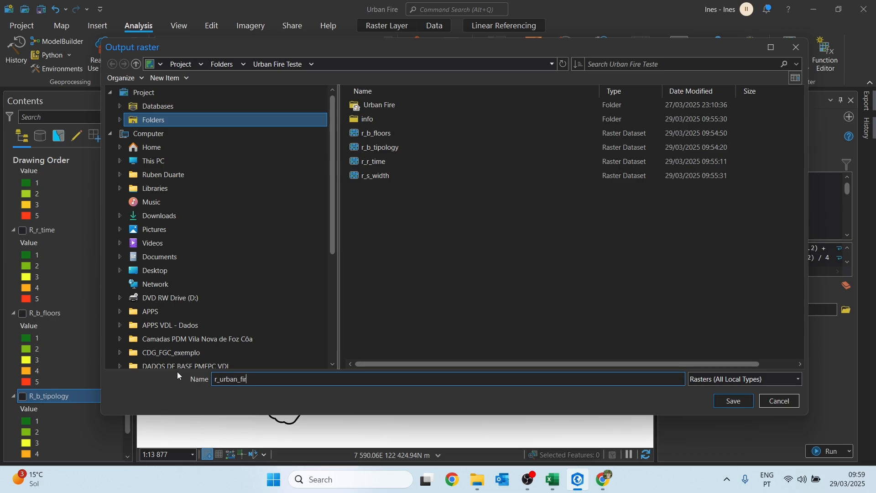
left_click(735, 402)
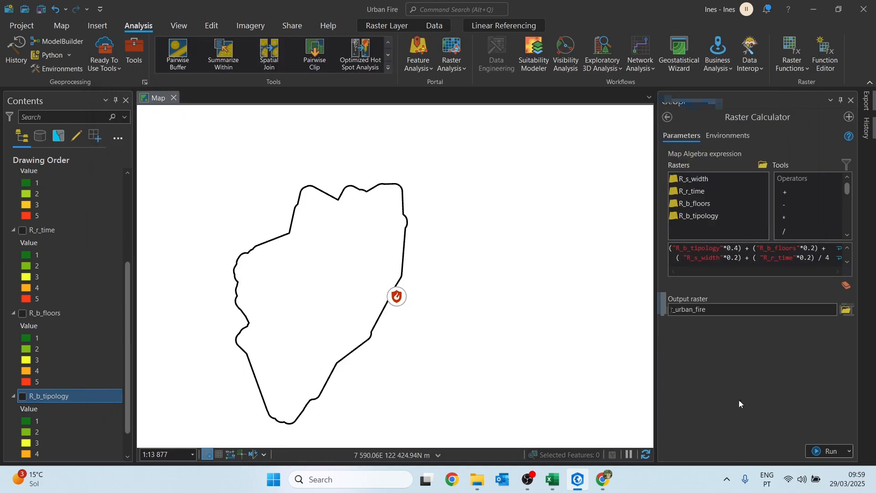
Step: Set the output coordinate system to ETRS_1989_Portugal_TM06 and the processing extent to the aoi layer, and run the Raster Calculator
left_click(735, 138)
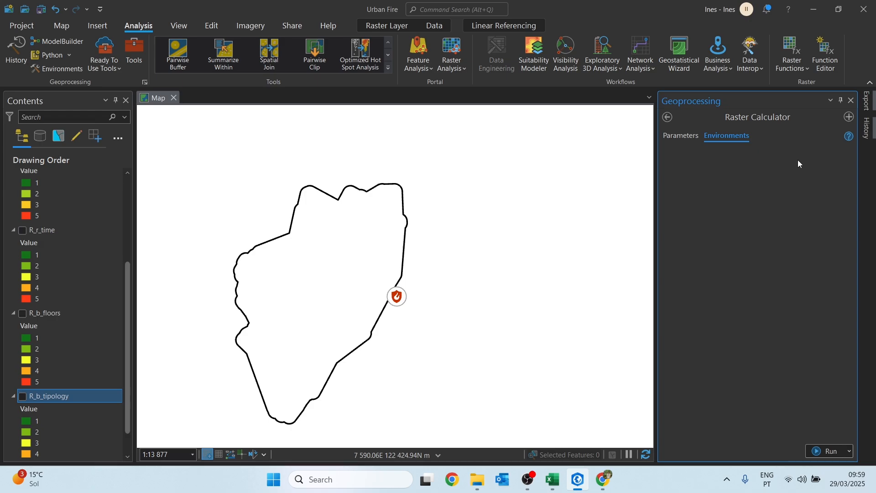
left_click(823, 179)
left_click(782, 195)
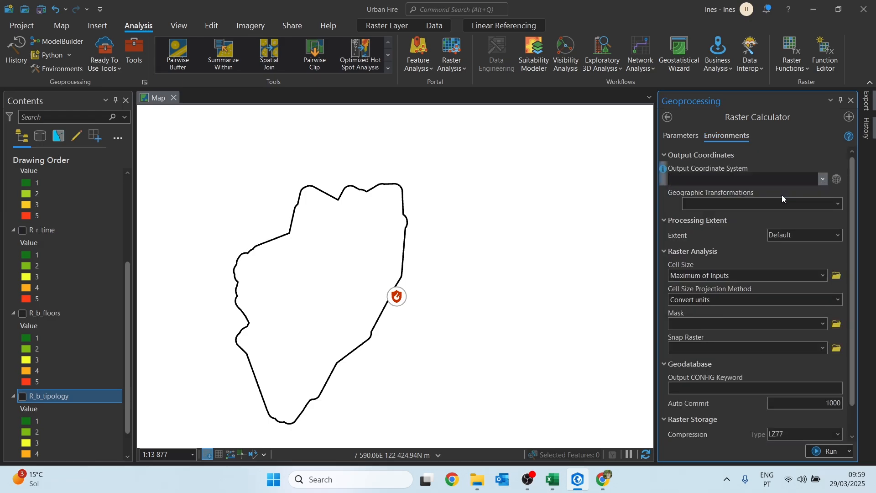
left_click(837, 236)
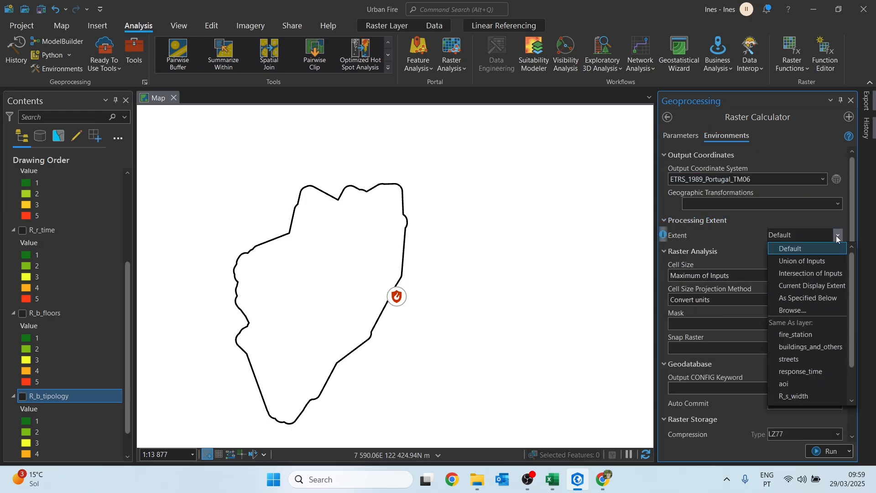
left_click(788, 384)
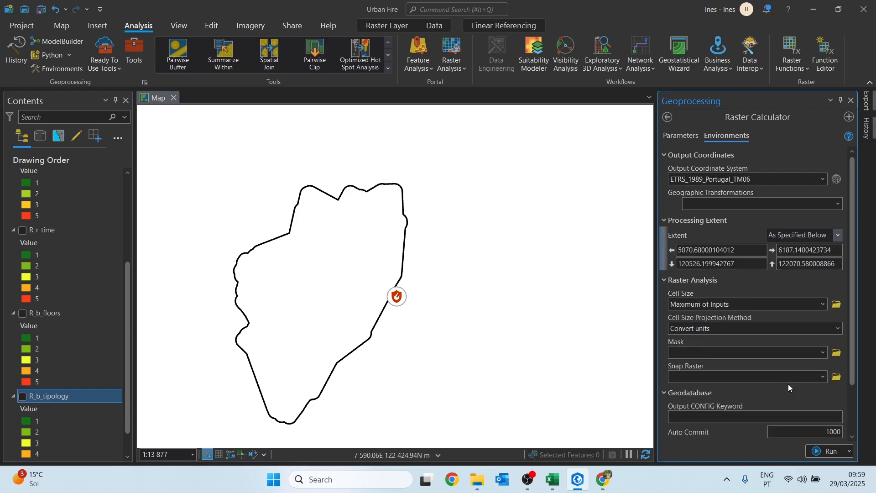
left_click(823, 452)
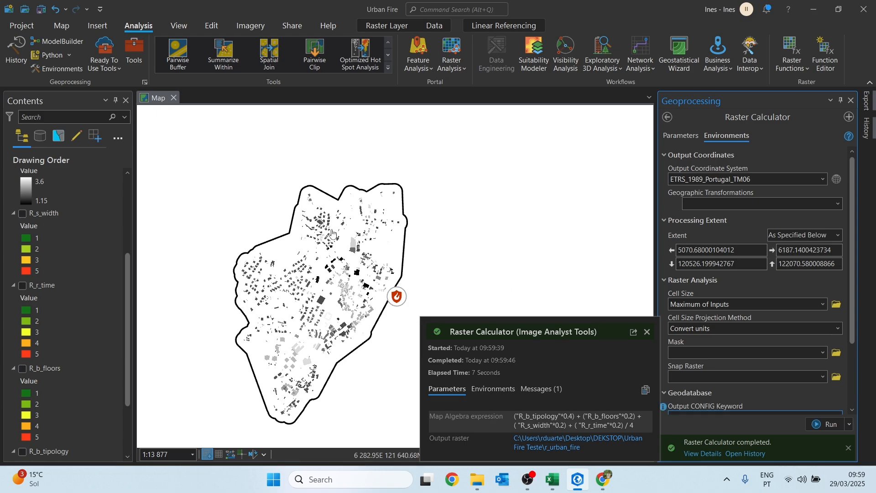
Step: Locate the r_urban_fire layer in the contents and consult the classification instruction below STEP 5 in the Excel Steps sheet
scroll(57, 204, "up", 2)
scroll(56, 204, "up", 2)
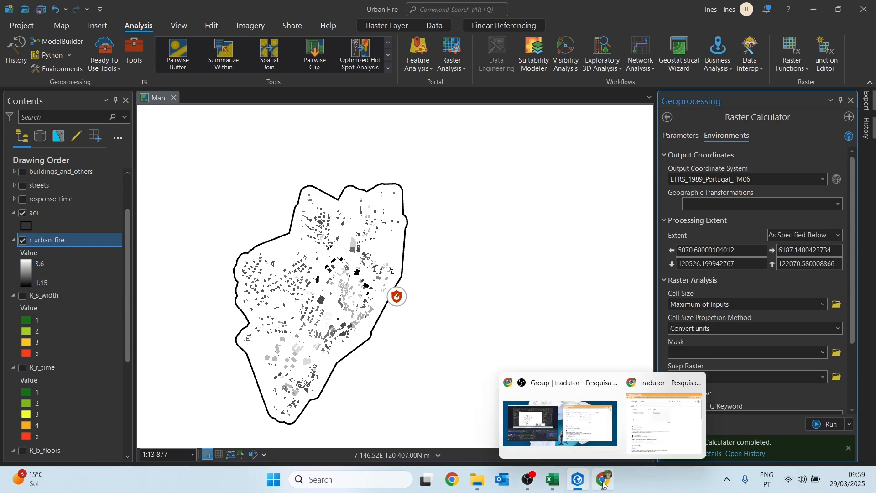
left_click(565, 480)
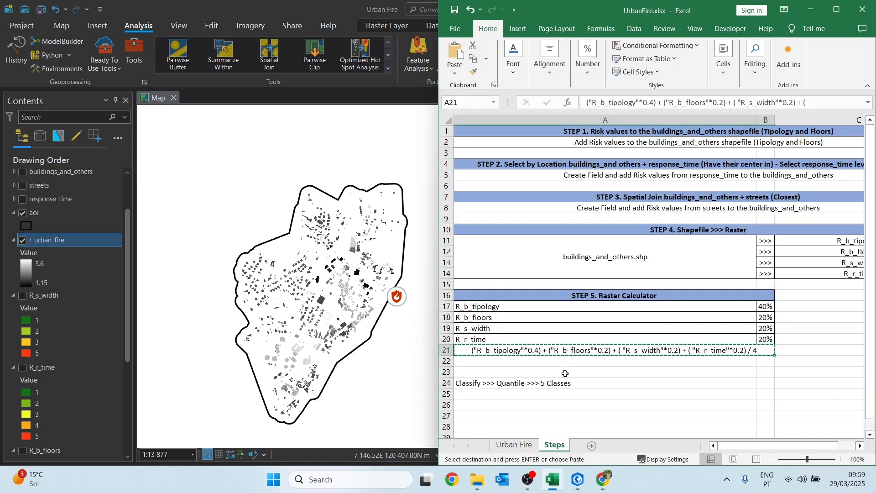
left_click(474, 384)
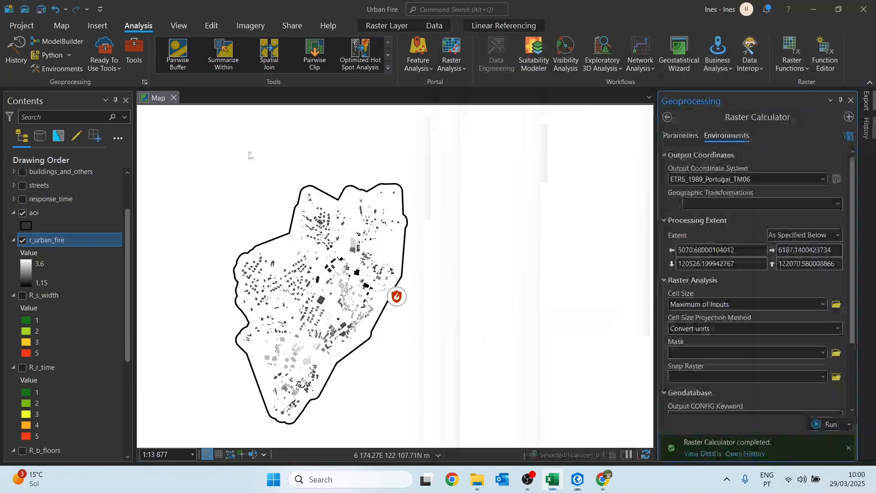
Step: Symbolize the r_urban_fire raster with Classify, computing its histogram, and use the Quantile method with 5 classes
left_click(64, 239)
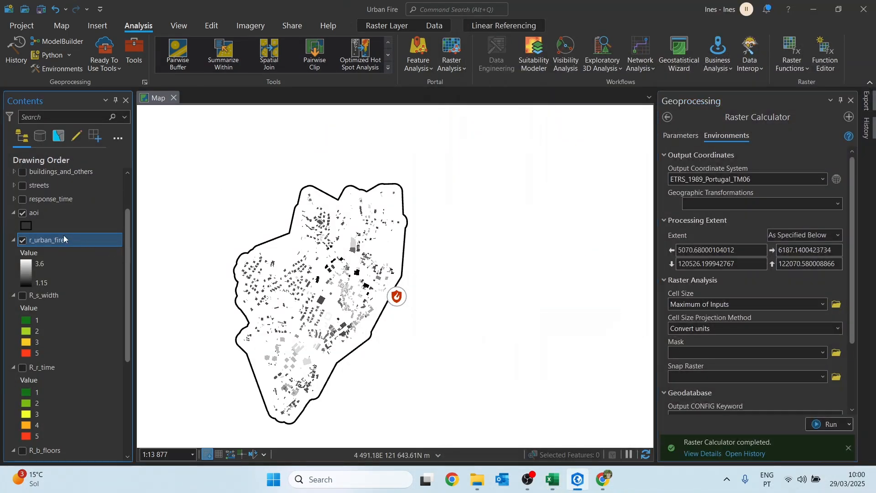
right_click(63, 235)
left_click(76, 233)
left_click(443, 116)
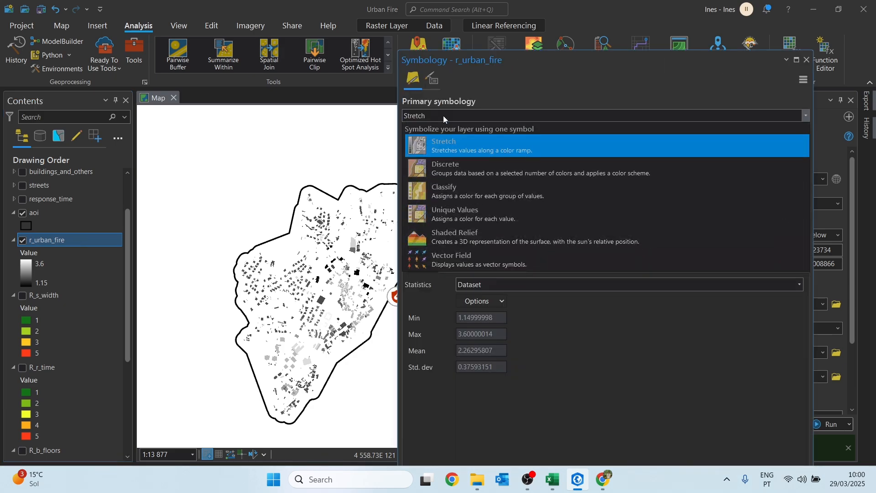
left_click(462, 185)
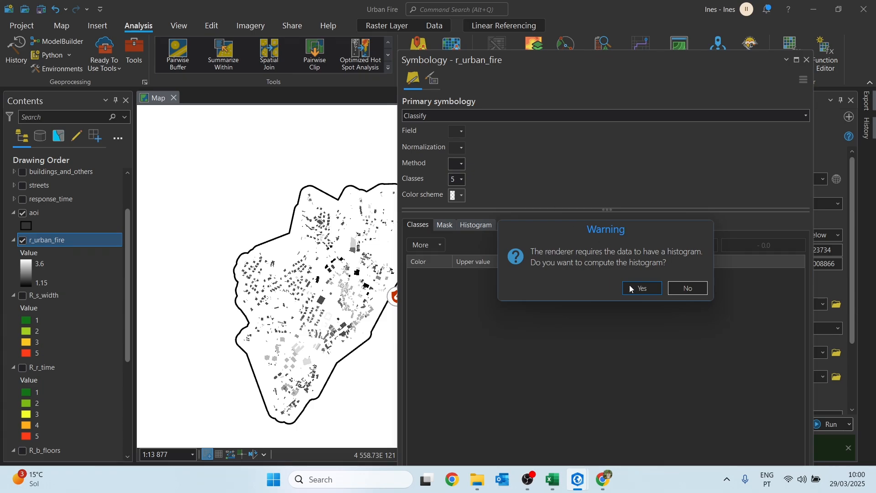
left_click(636, 288)
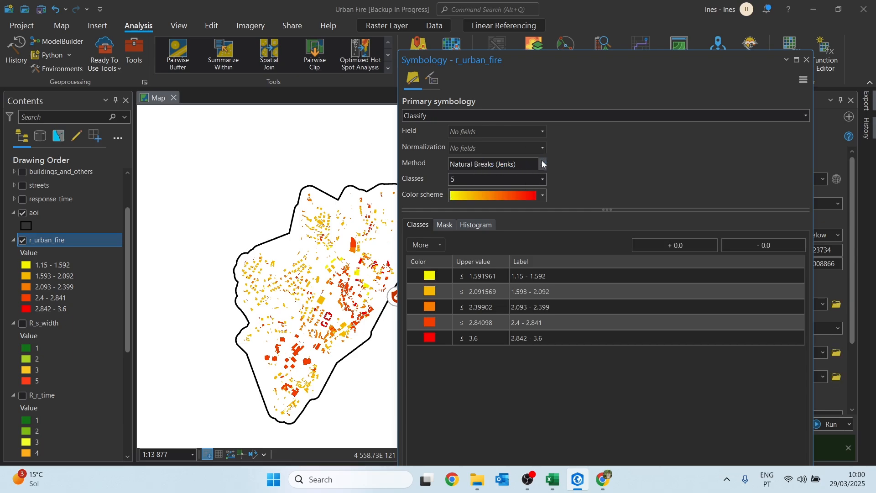
left_click(541, 162)
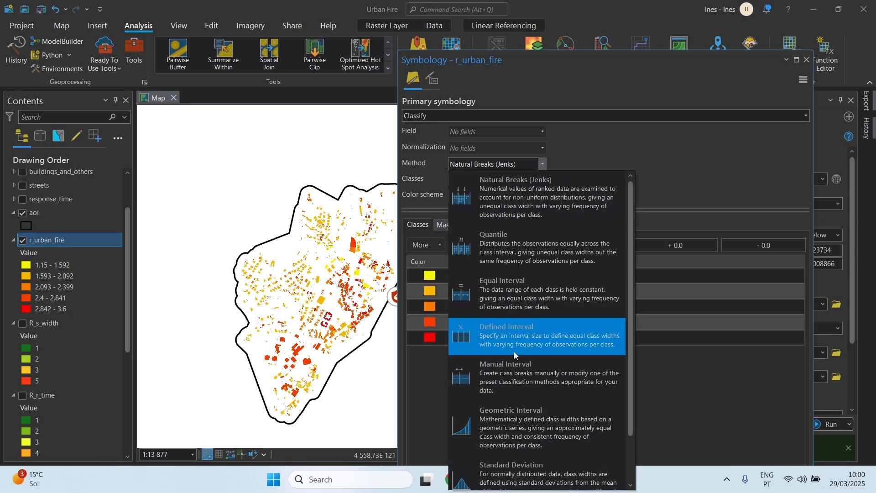
left_click(522, 259)
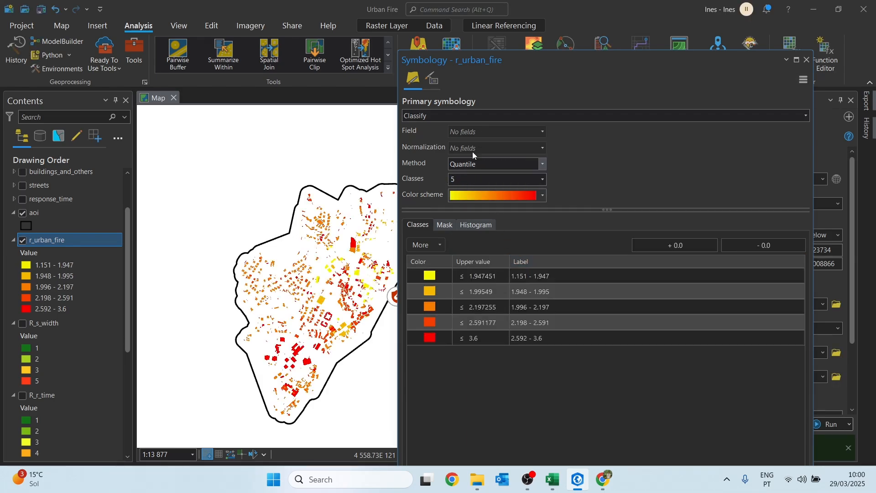
Step: Apply the green-yellow-red color scheme to the r_urban_fire classes
left_click(527, 200)
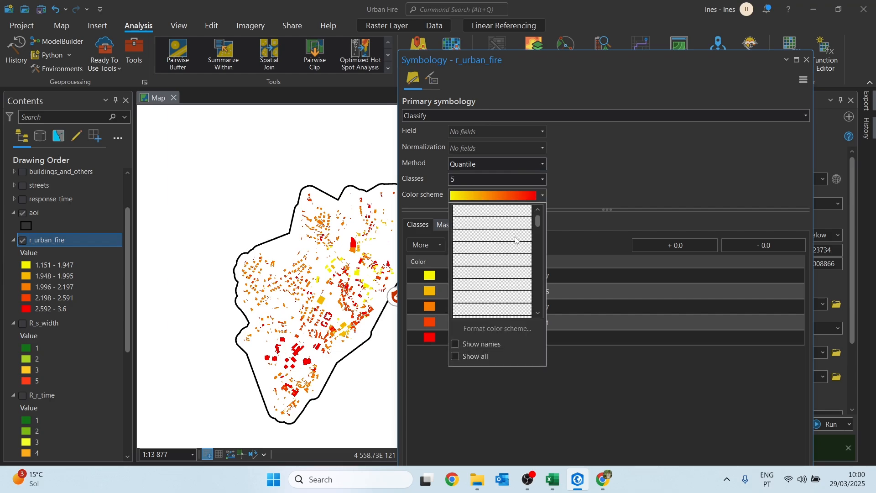
scroll(515, 241, "down", 3)
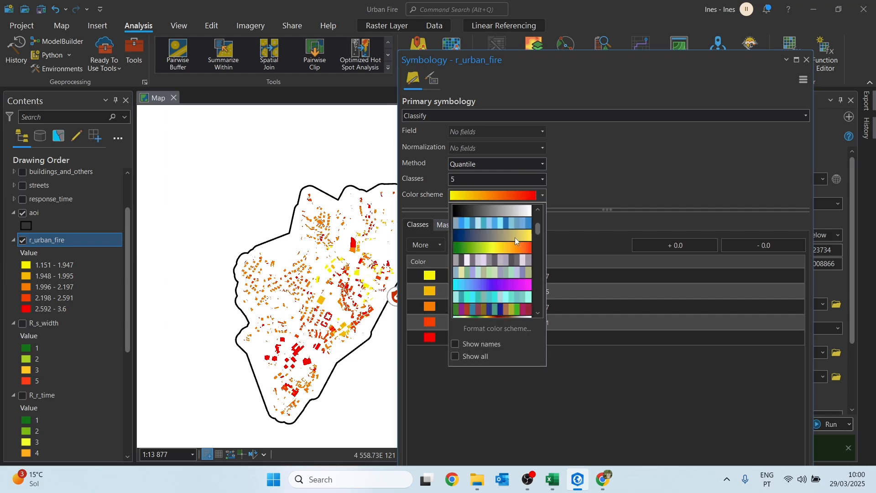
left_click(492, 253)
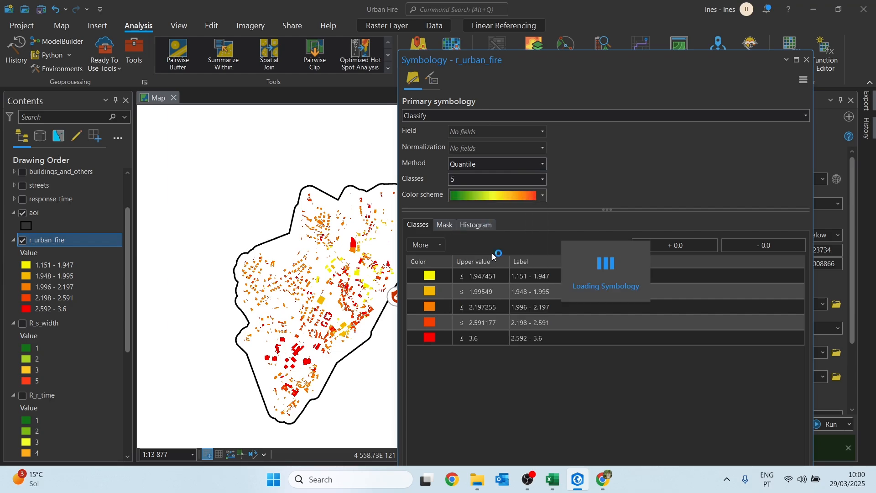
Step: Label the two lowest r_urban_fire classes, in ascending order, "Very Low" and "Low"
left_click(550, 281)
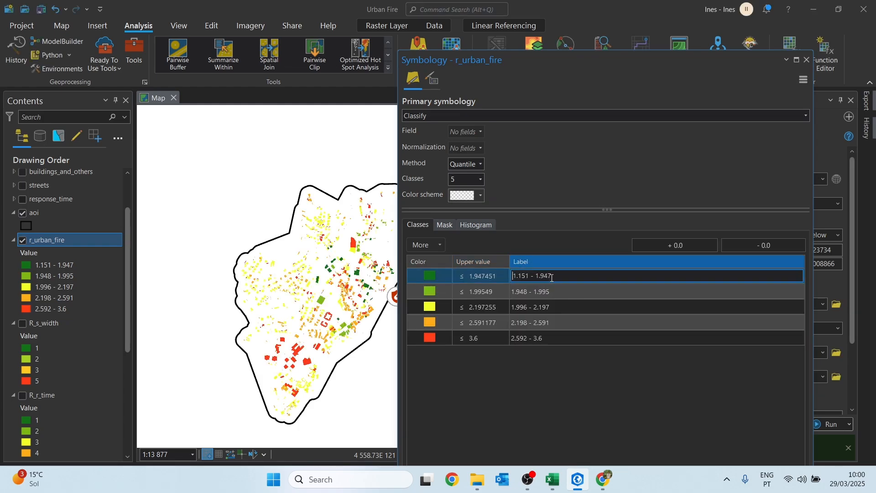
type("Very Low")
key("Return")
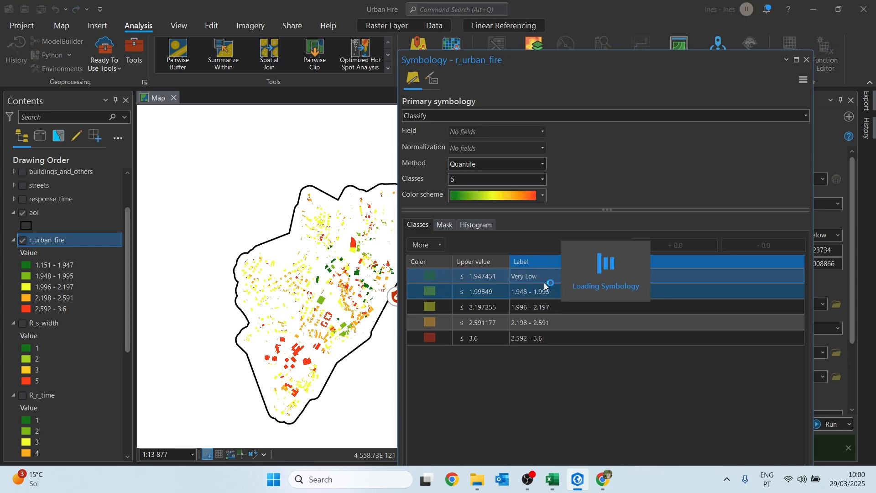
left_click(533, 292)
left_click(539, 293)
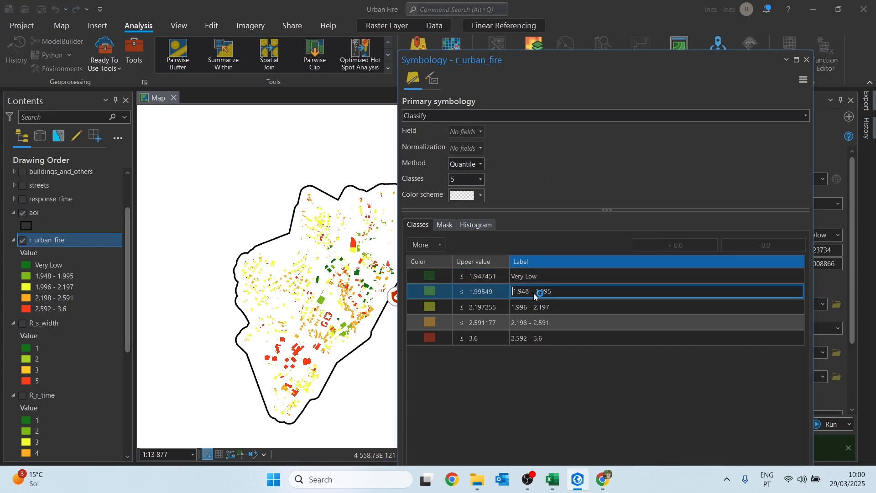
key("ctrl+a")
type("Low")
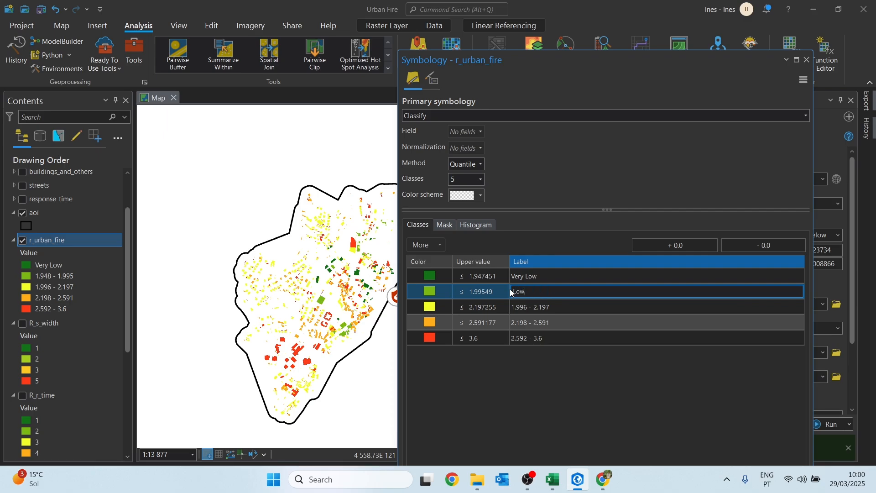
key("Return")
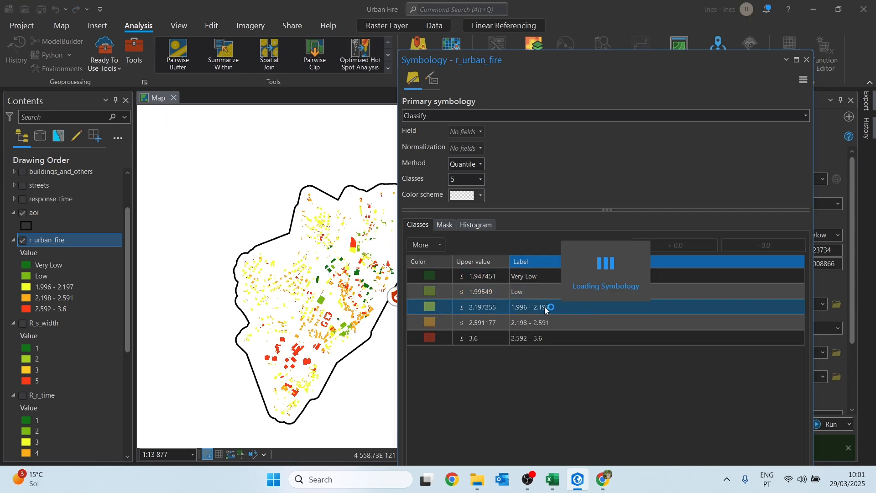
Step: Label the third and fourth r_urban_fire classes "Medium" and "High"
left_click(547, 309)
key("ctrl+a")
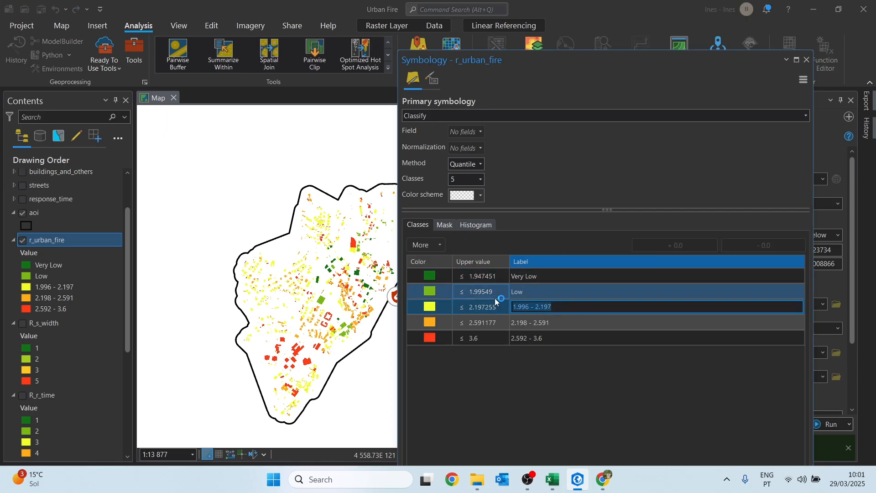
type("Medium")
key("Return")
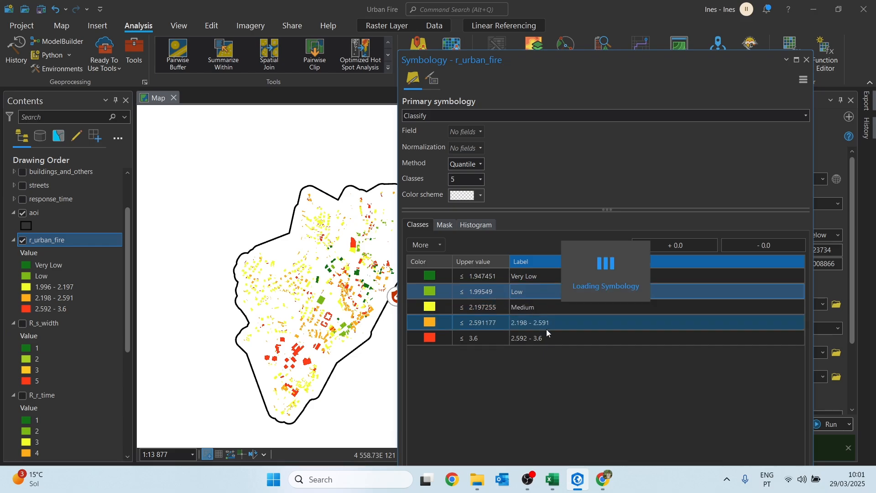
left_click(540, 322)
left_click_drag(541, 322, 563, 324)
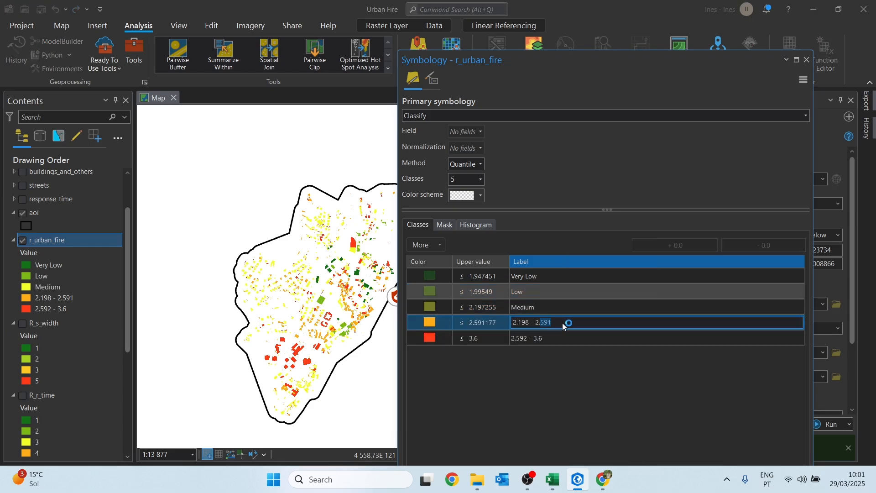
type("High")
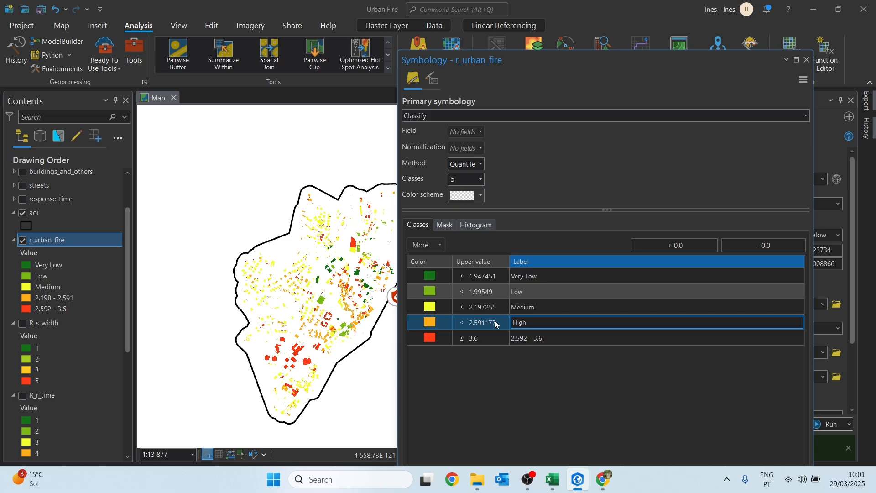
key("Return")
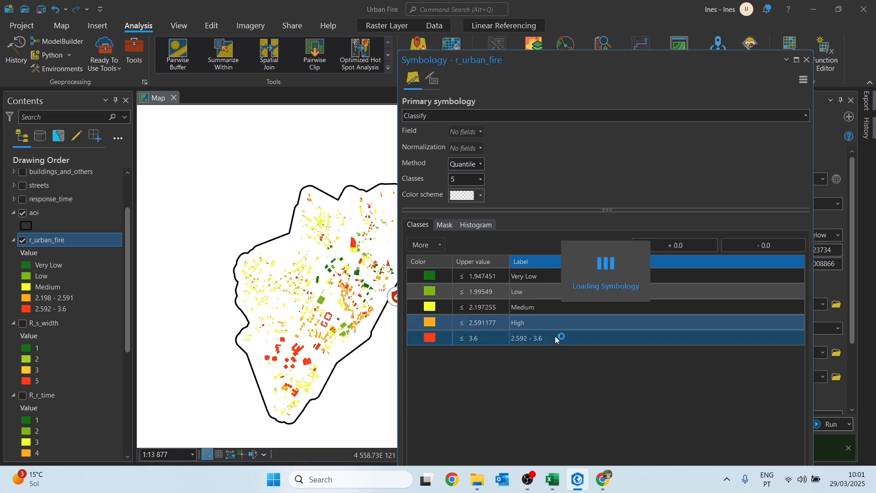
Step: Label the highest r_urban_fire class "Very High" and close the symbology settings
left_click(553, 340)
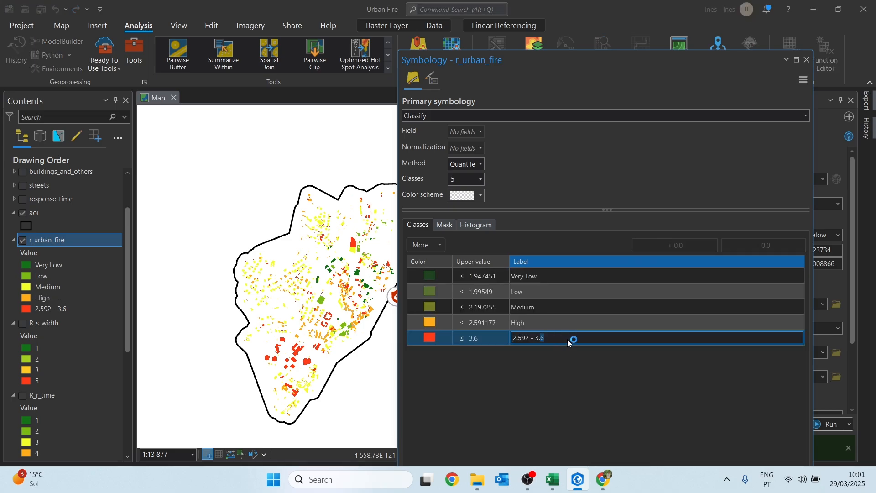
type("Very High")
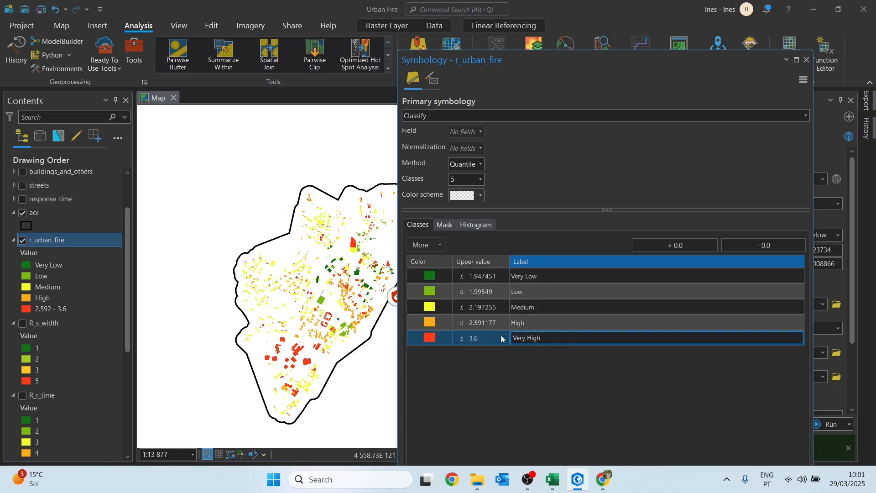
key("Return")
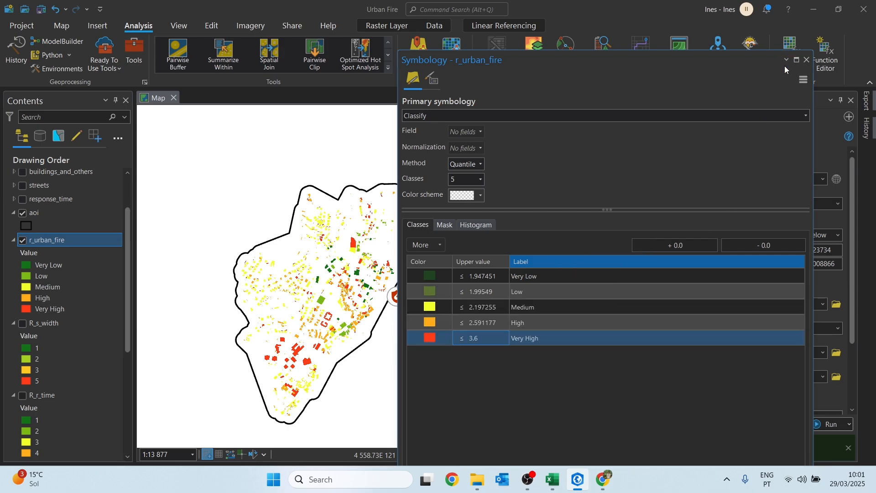
left_click(806, 60)
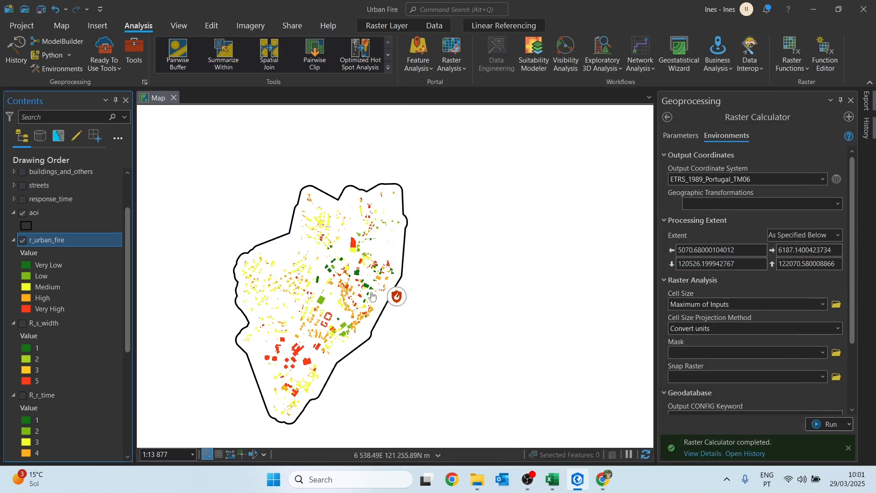
scroll(379, 284, "up", 3)
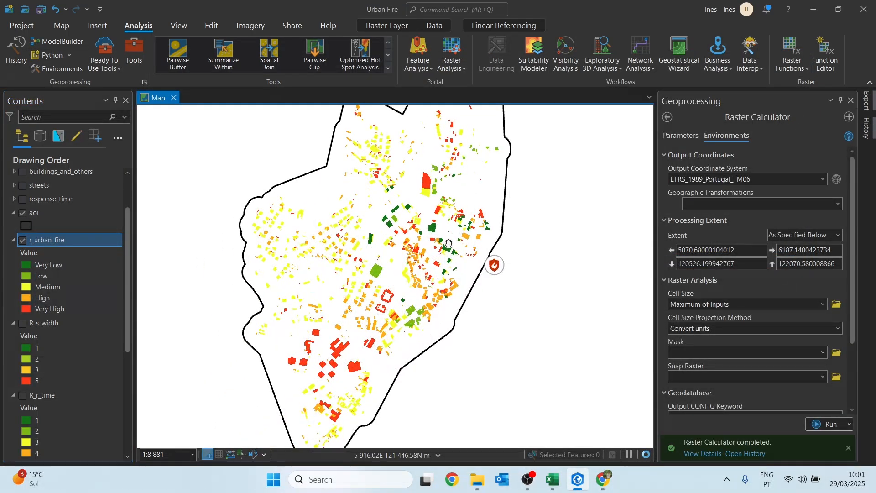
scroll(429, 257, "down", 3)
scroll(429, 258, "up", 2)
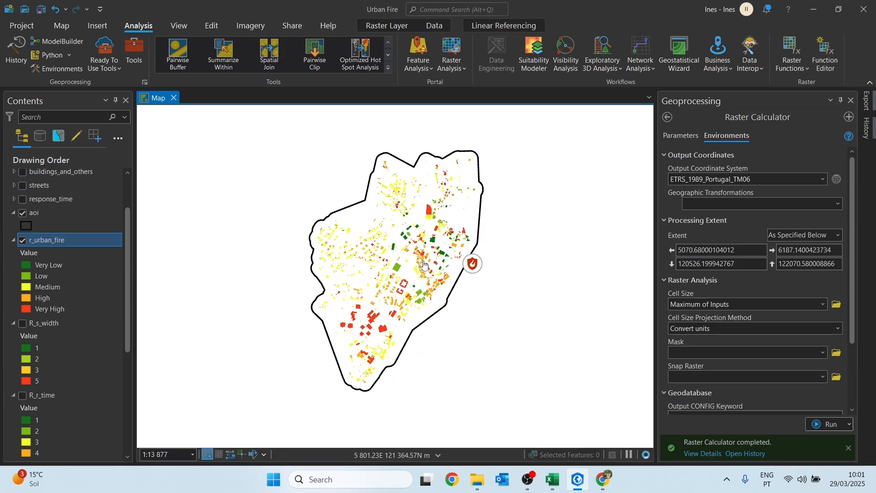